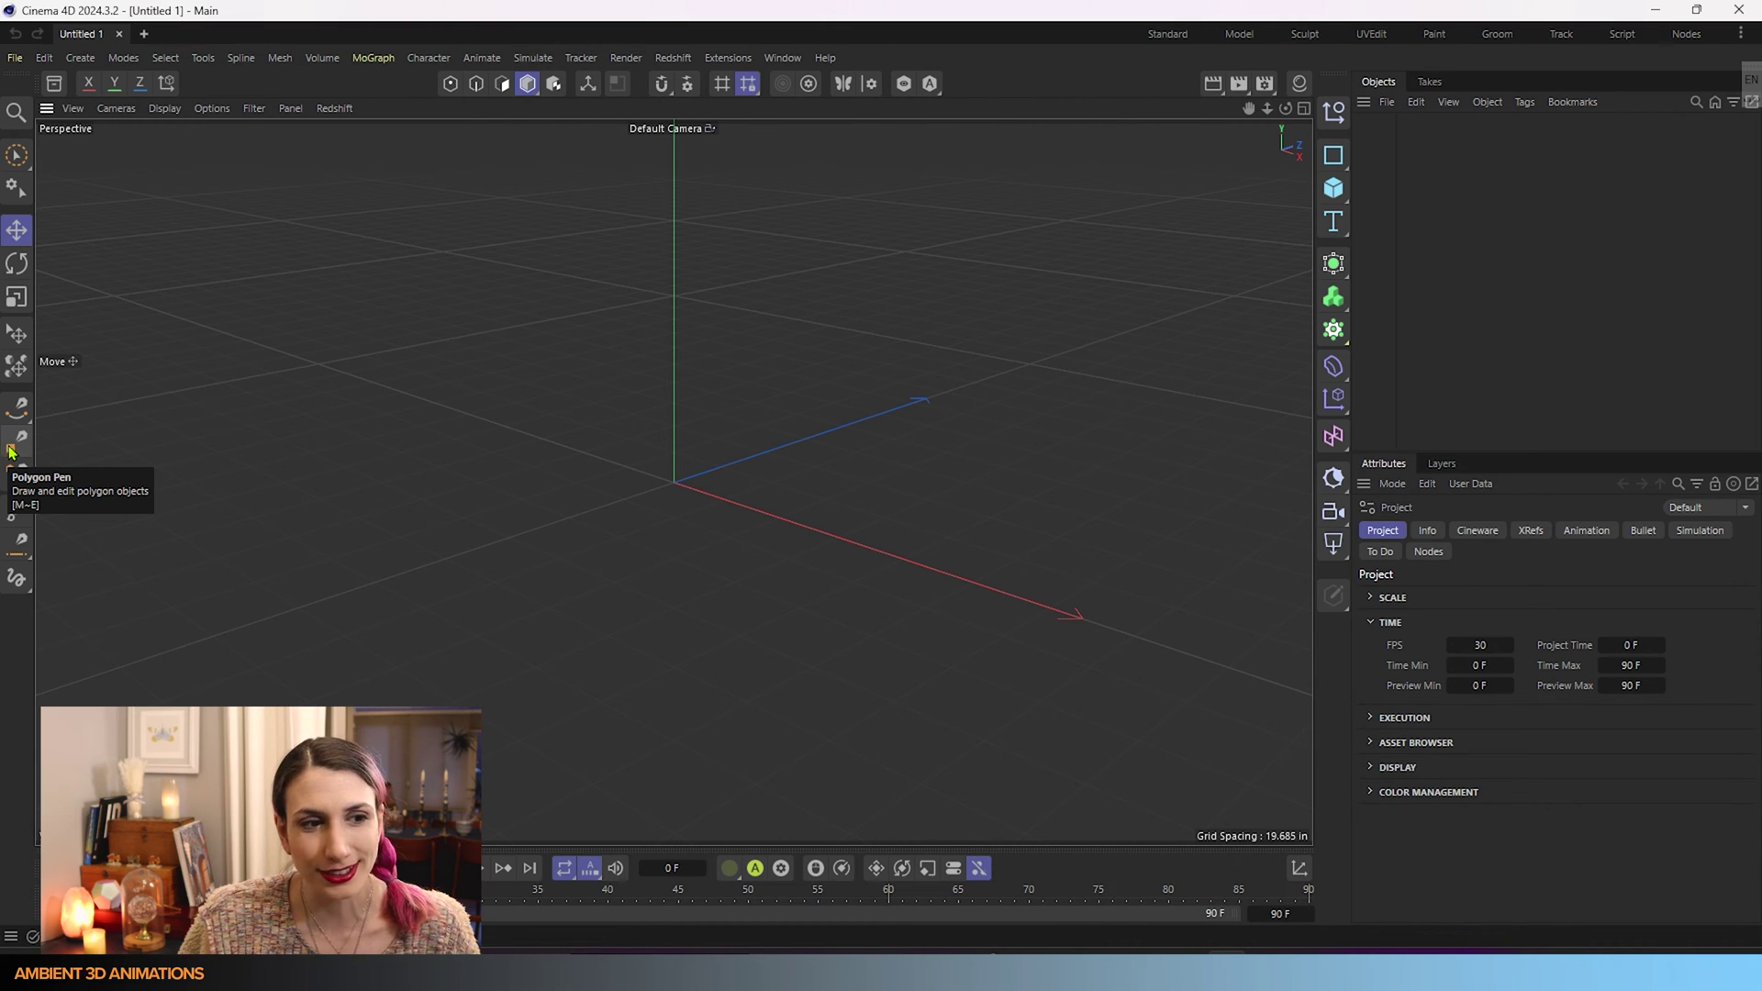
- Activate the Polygon Pen and maximize the Top view from the four-view layout
{"action": "left_click", "coordinate": [14, 446]}
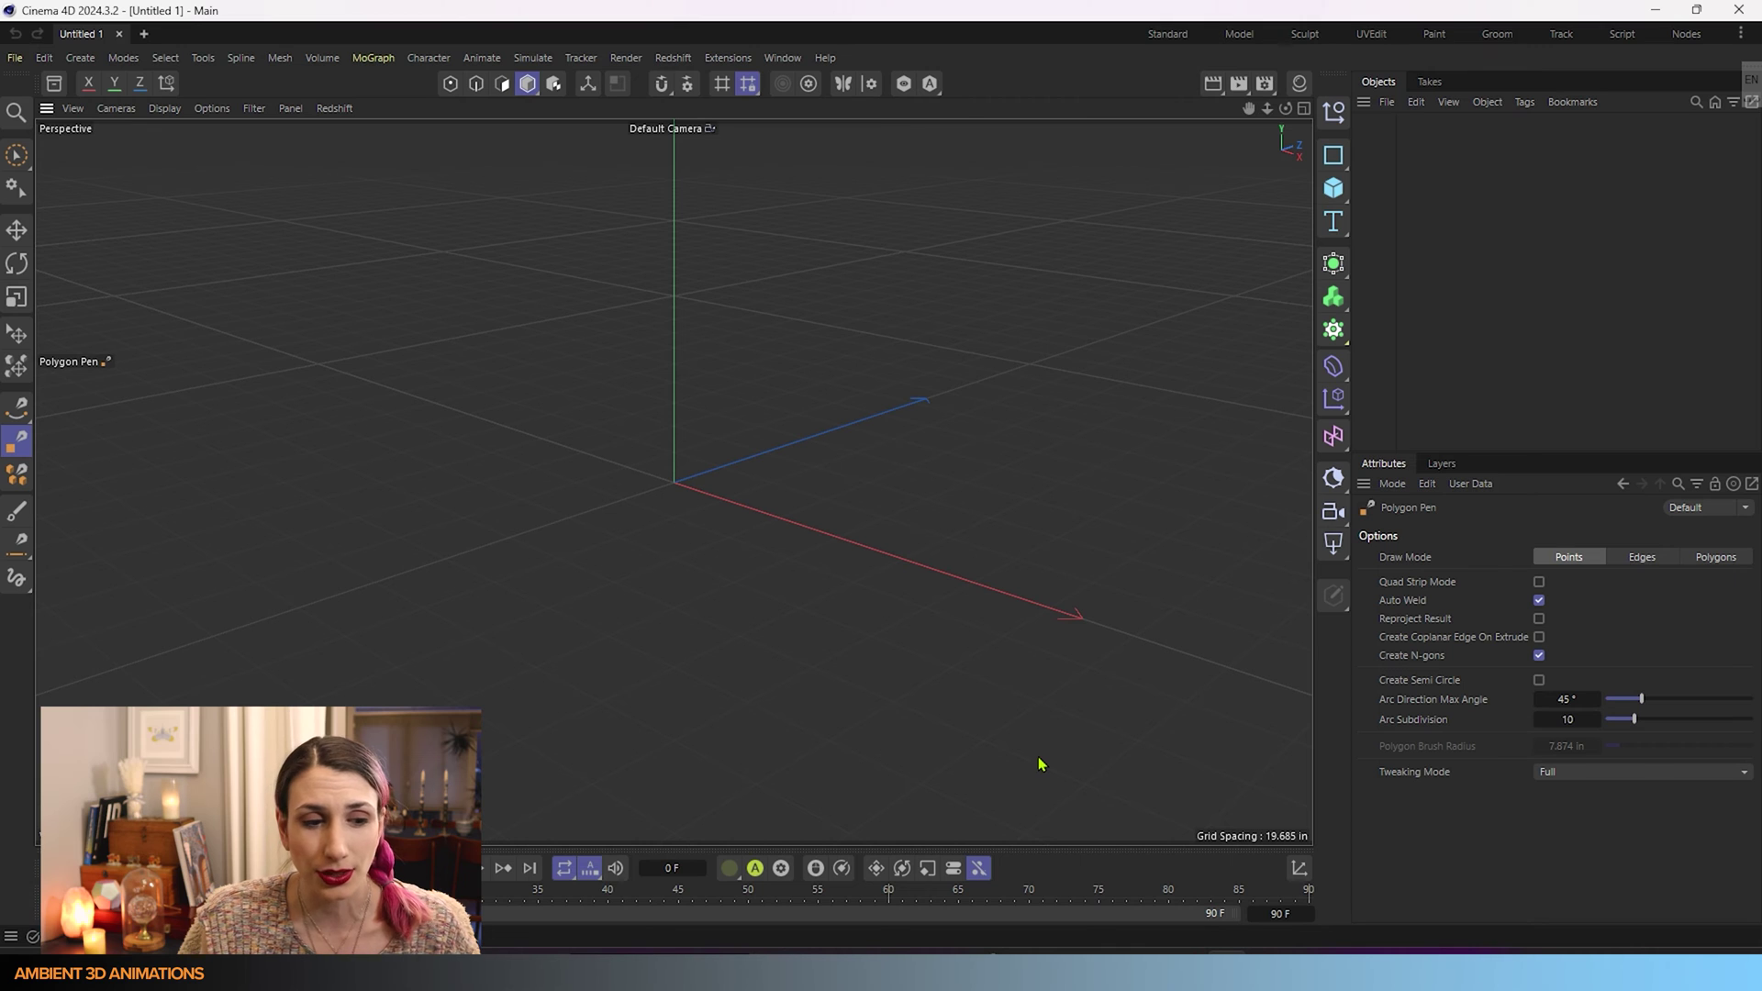
{"action": "middle_click", "coordinate": [746, 680]}
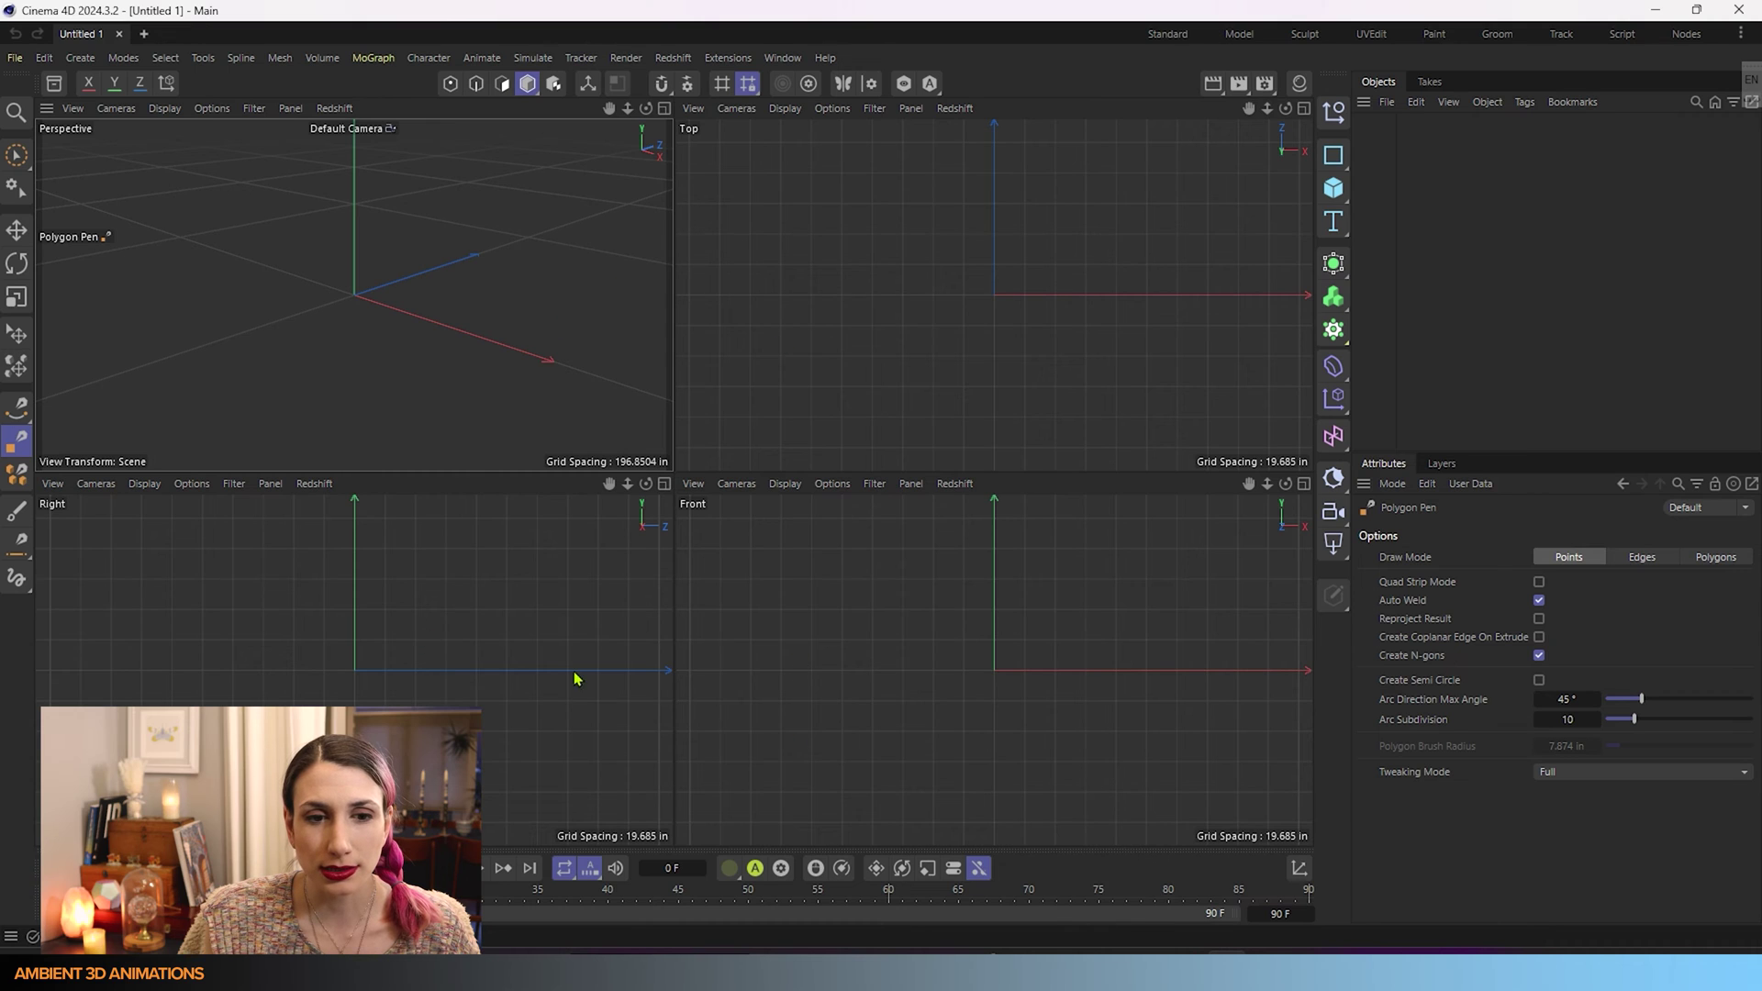
{"action": "middle_click", "coordinate": [884, 297]}
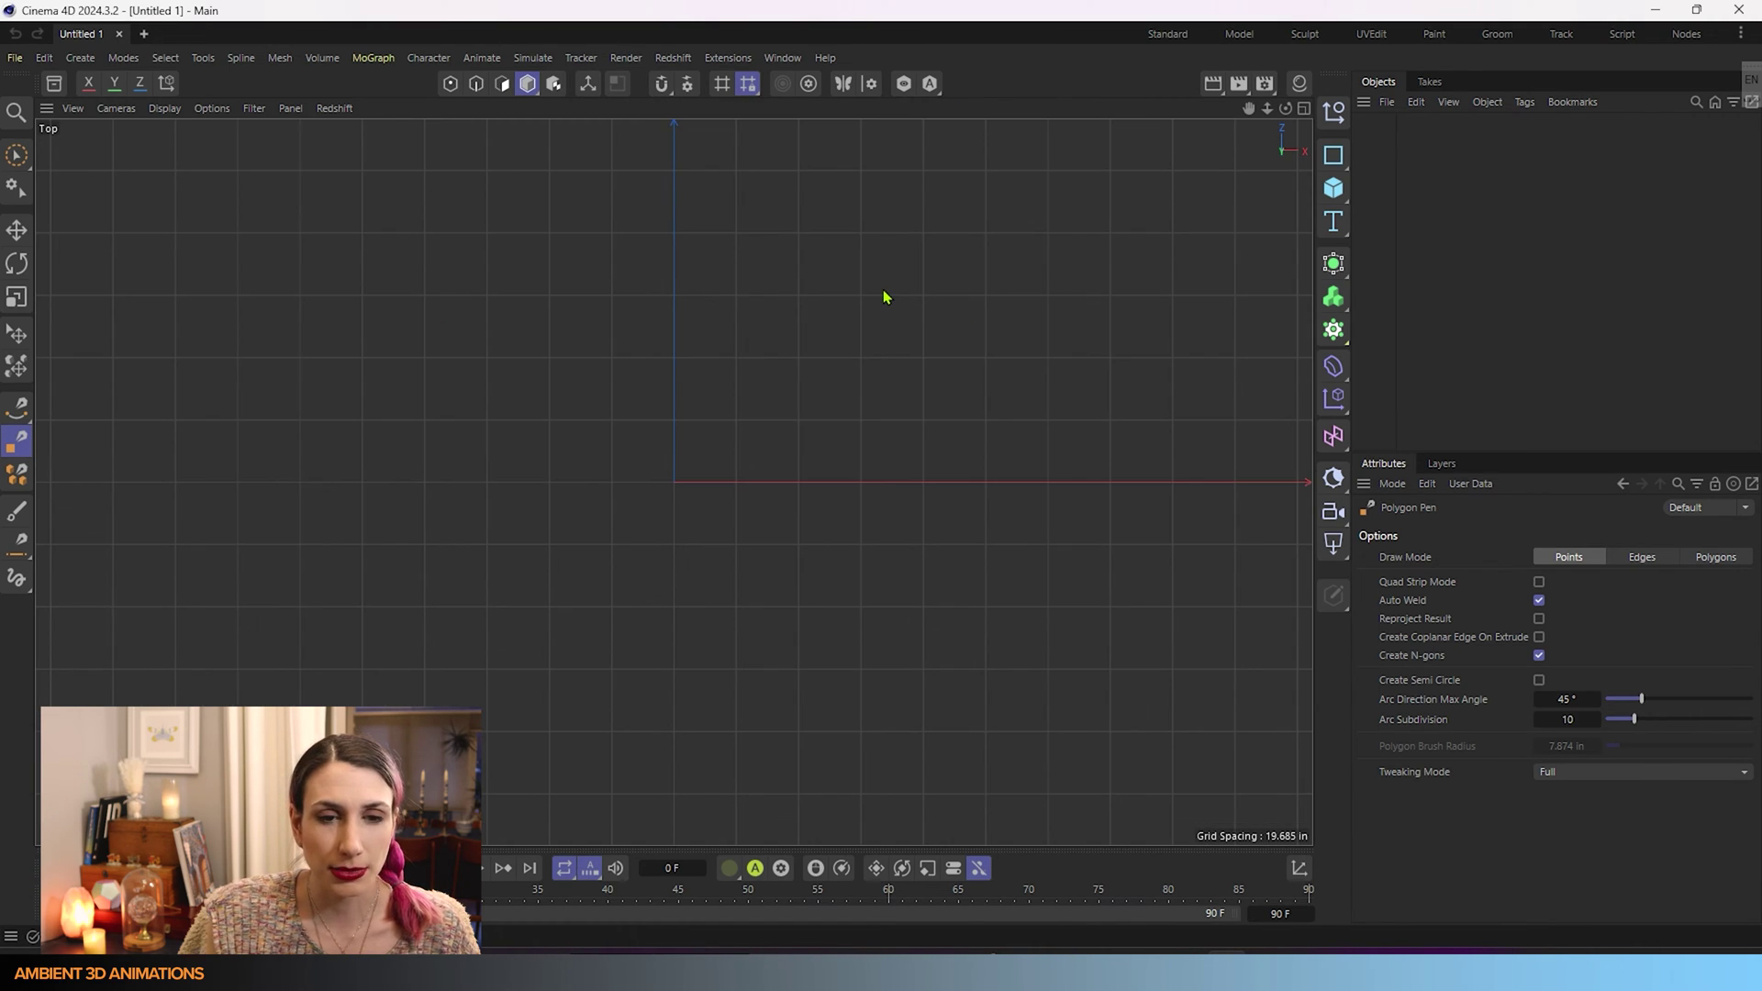
- Enable snapping and turn on Grid/Workplane snapping in Modeling Settings
{"action": "left_click", "coordinate": [662, 85]}
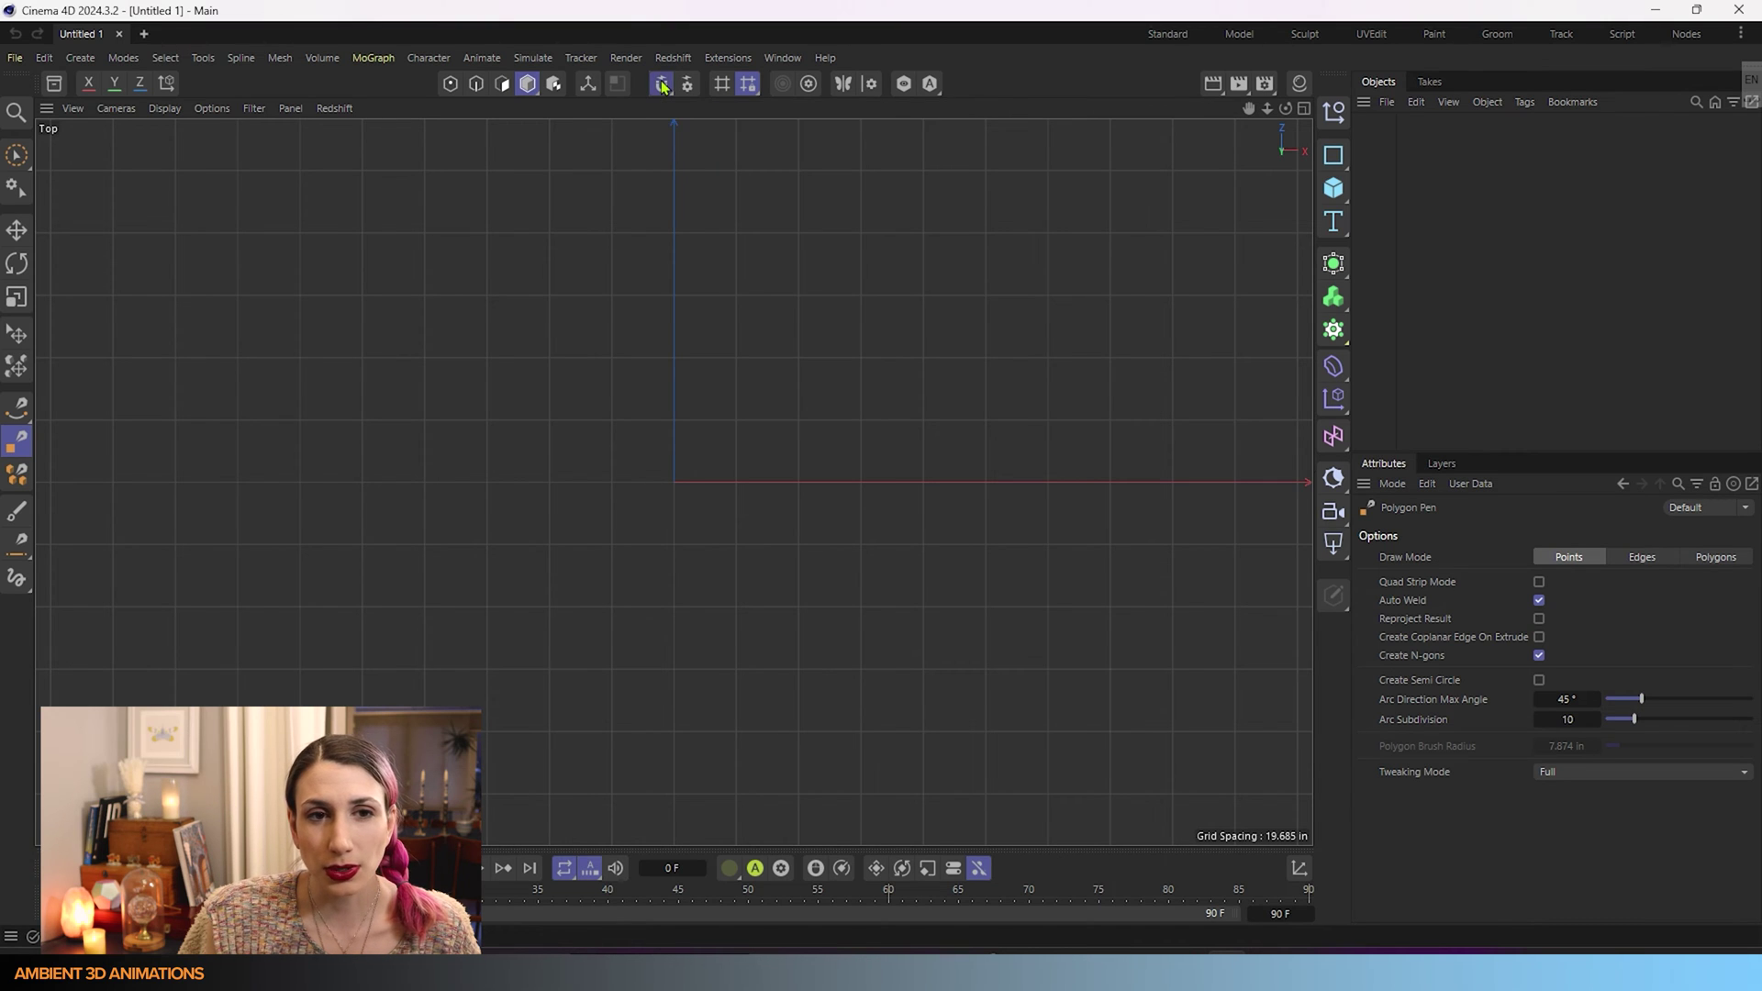
{"action": "left_click", "coordinate": [685, 84]}
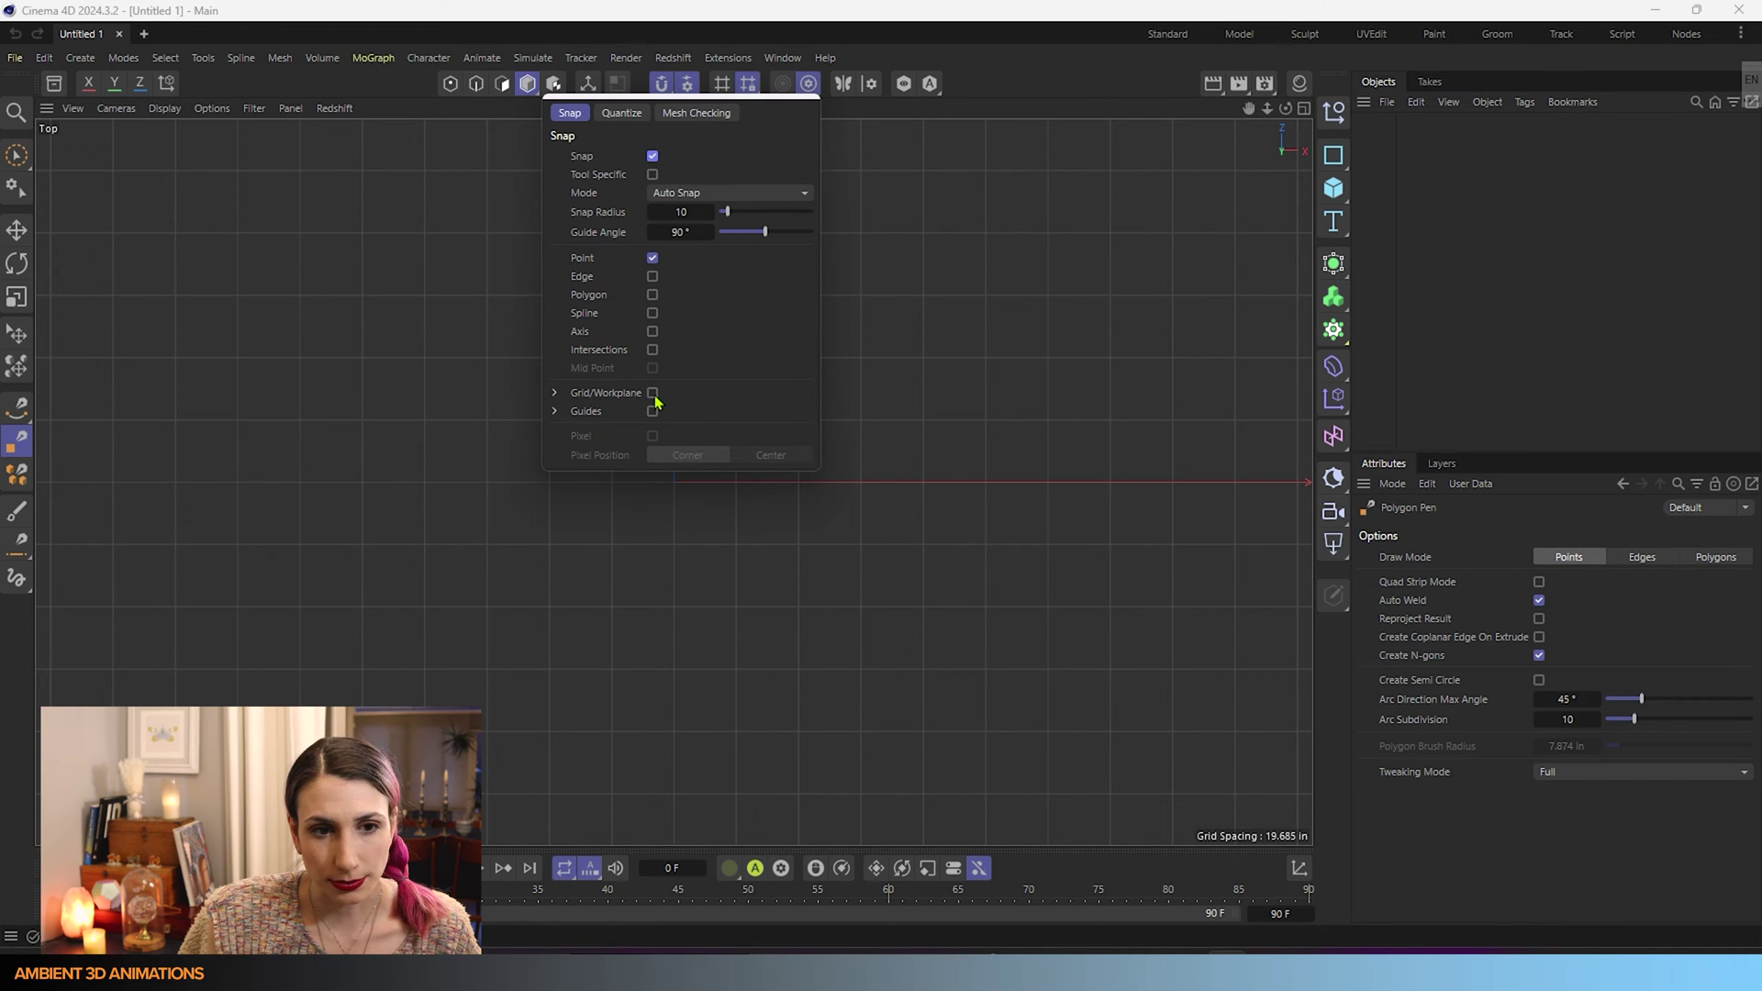
{"action": "left_click", "coordinate": [555, 394]}
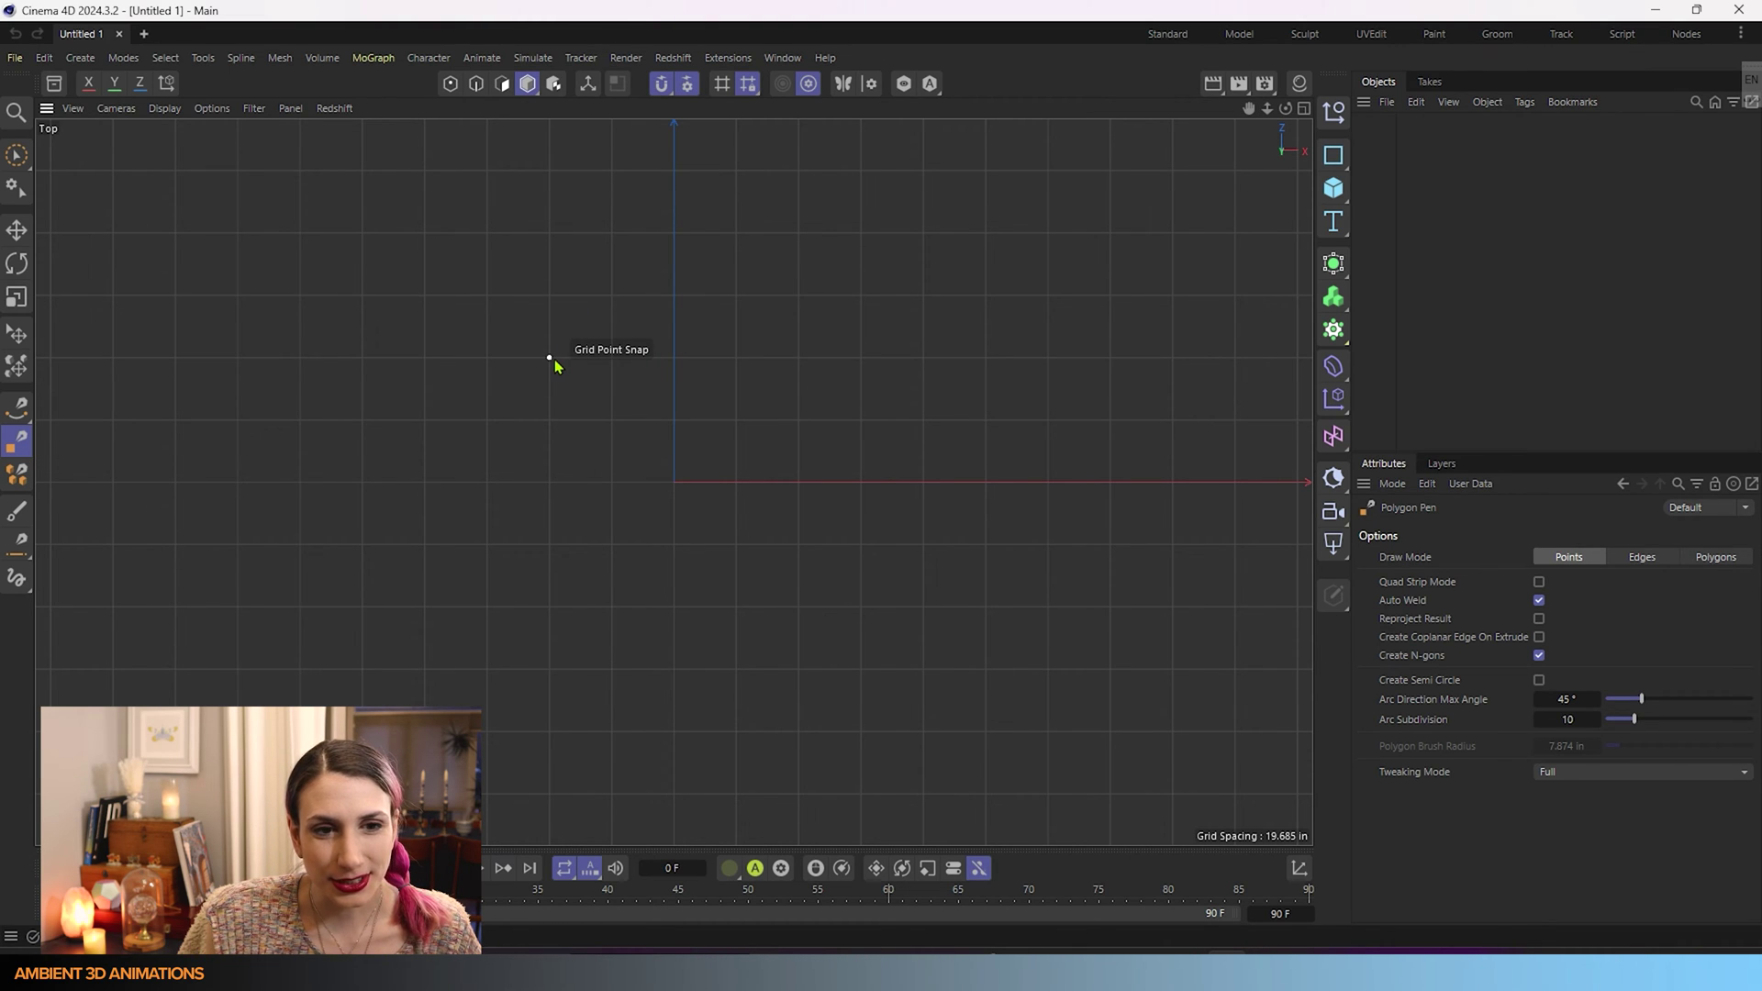
- Place the octagon's first five grid-snapped corners along its top and right side
{"action": "left_click", "coordinate": [553, 359]}
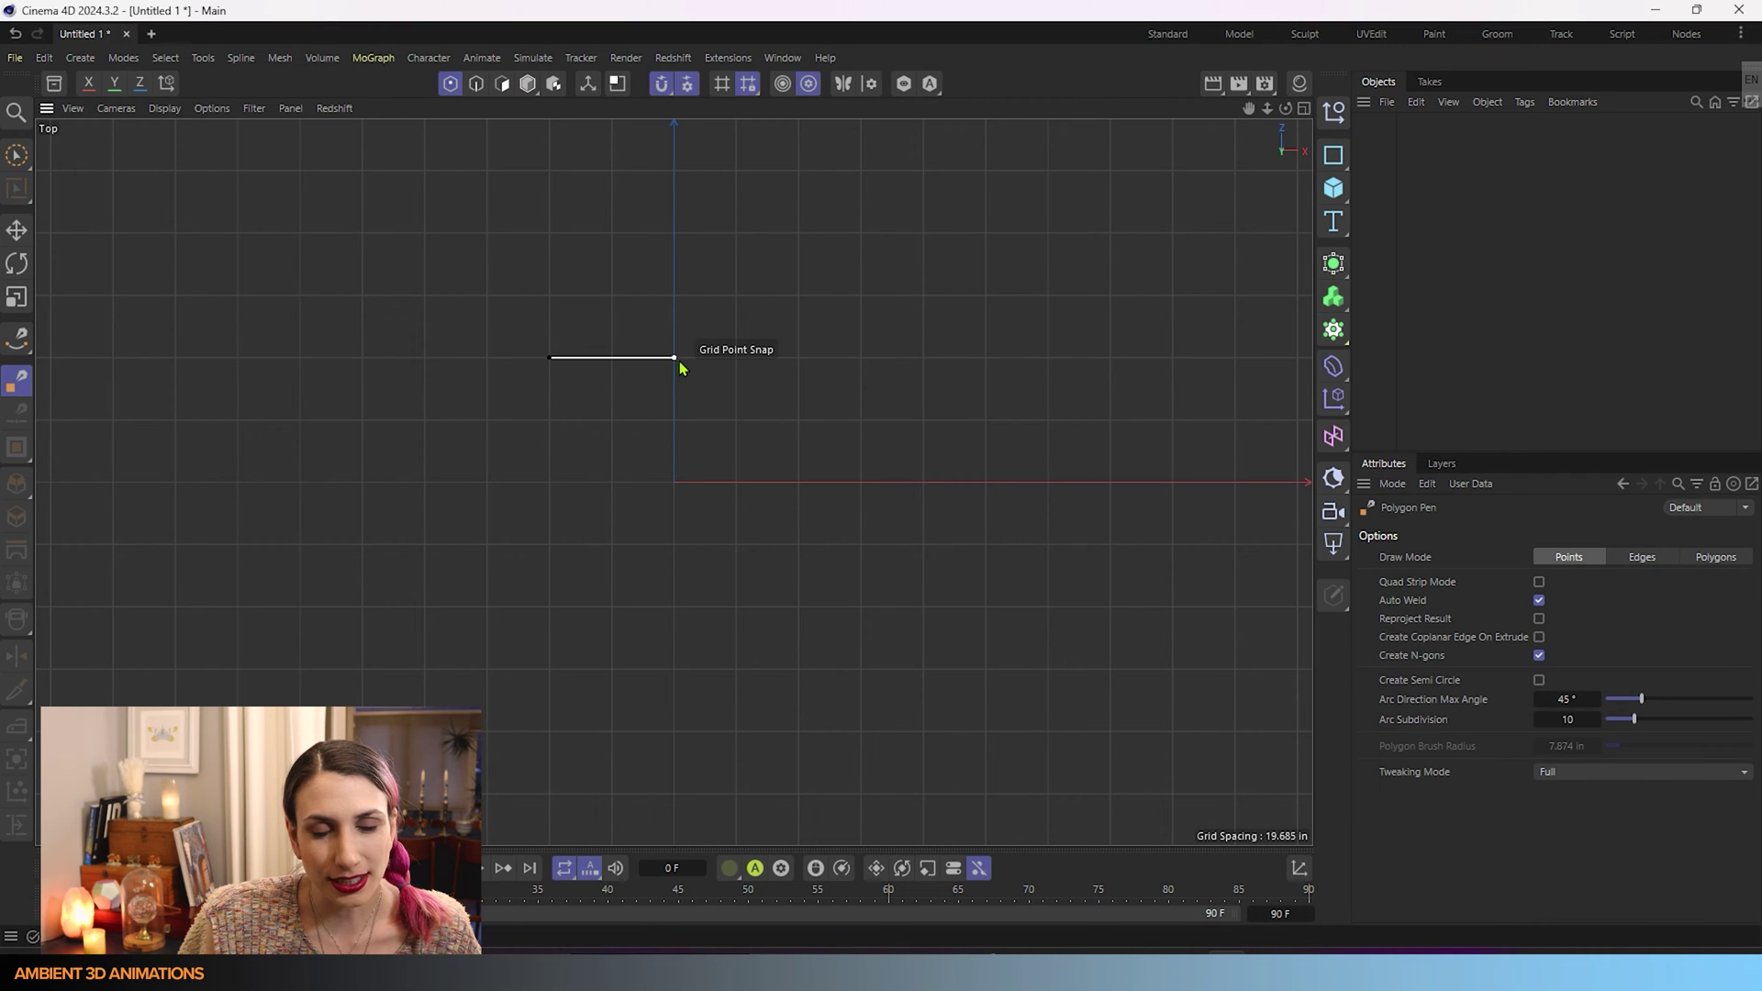
{"action": "left_click", "coordinate": [680, 363]}
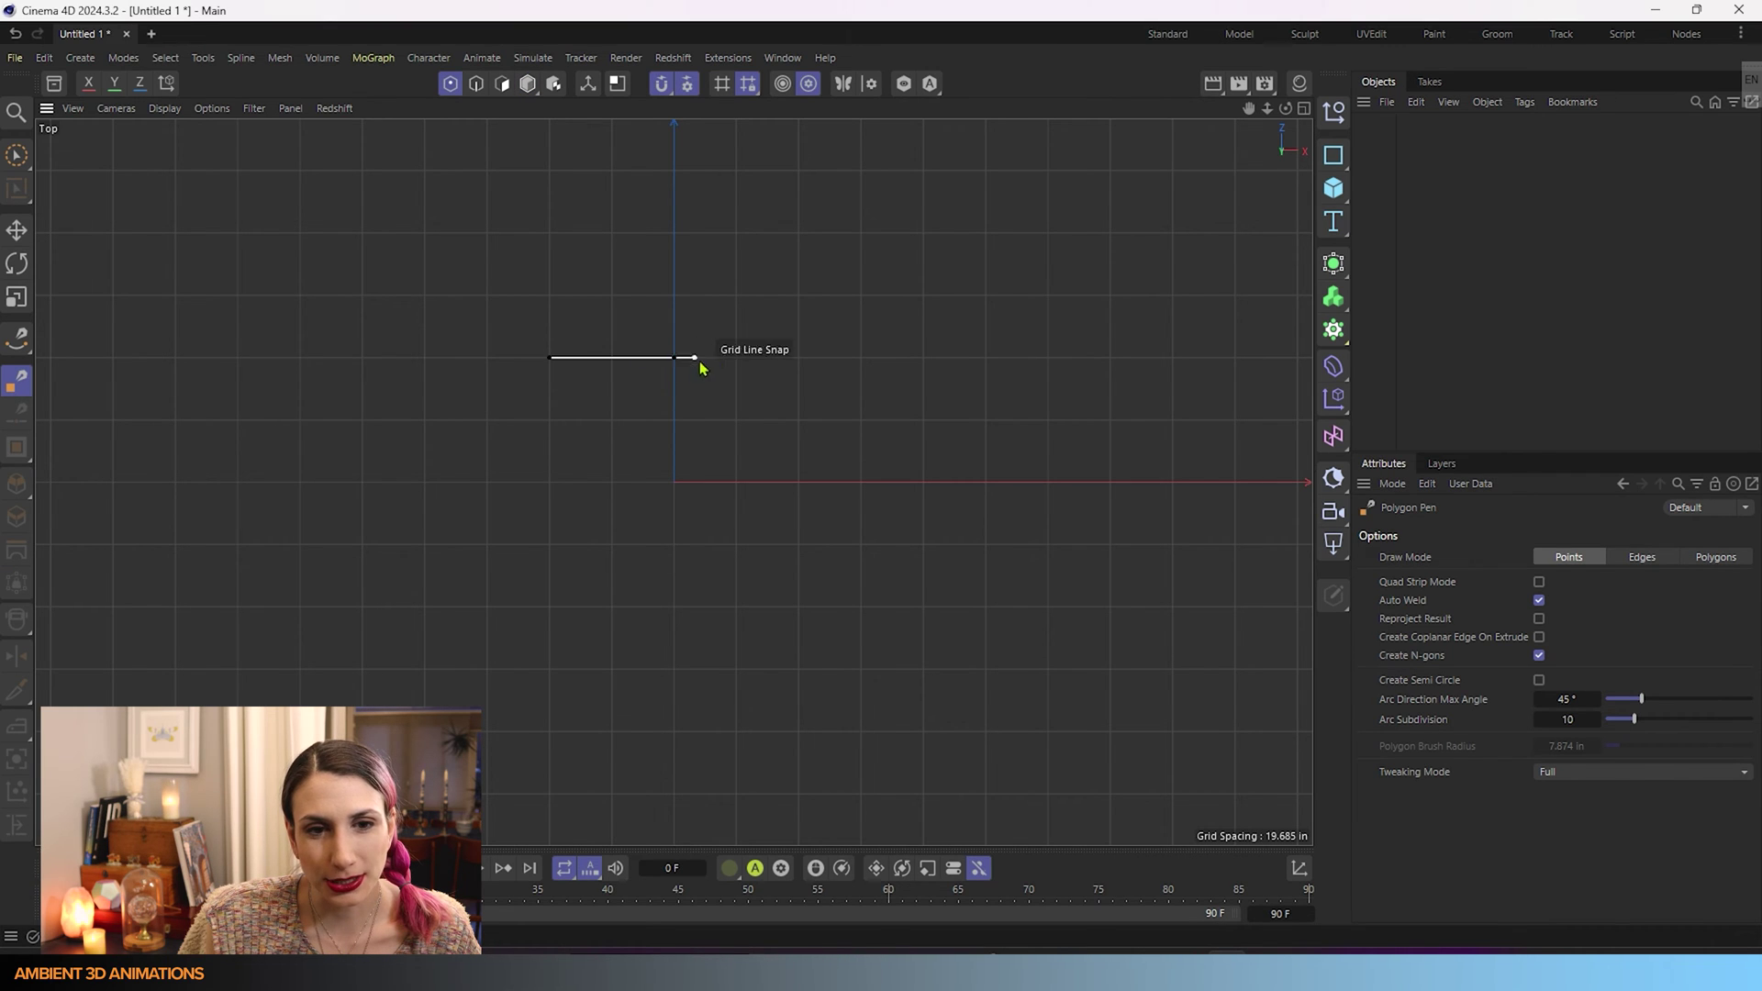
{"action": "left_click", "coordinate": [803, 363]}
{"action": "left_click", "coordinate": [925, 483]}
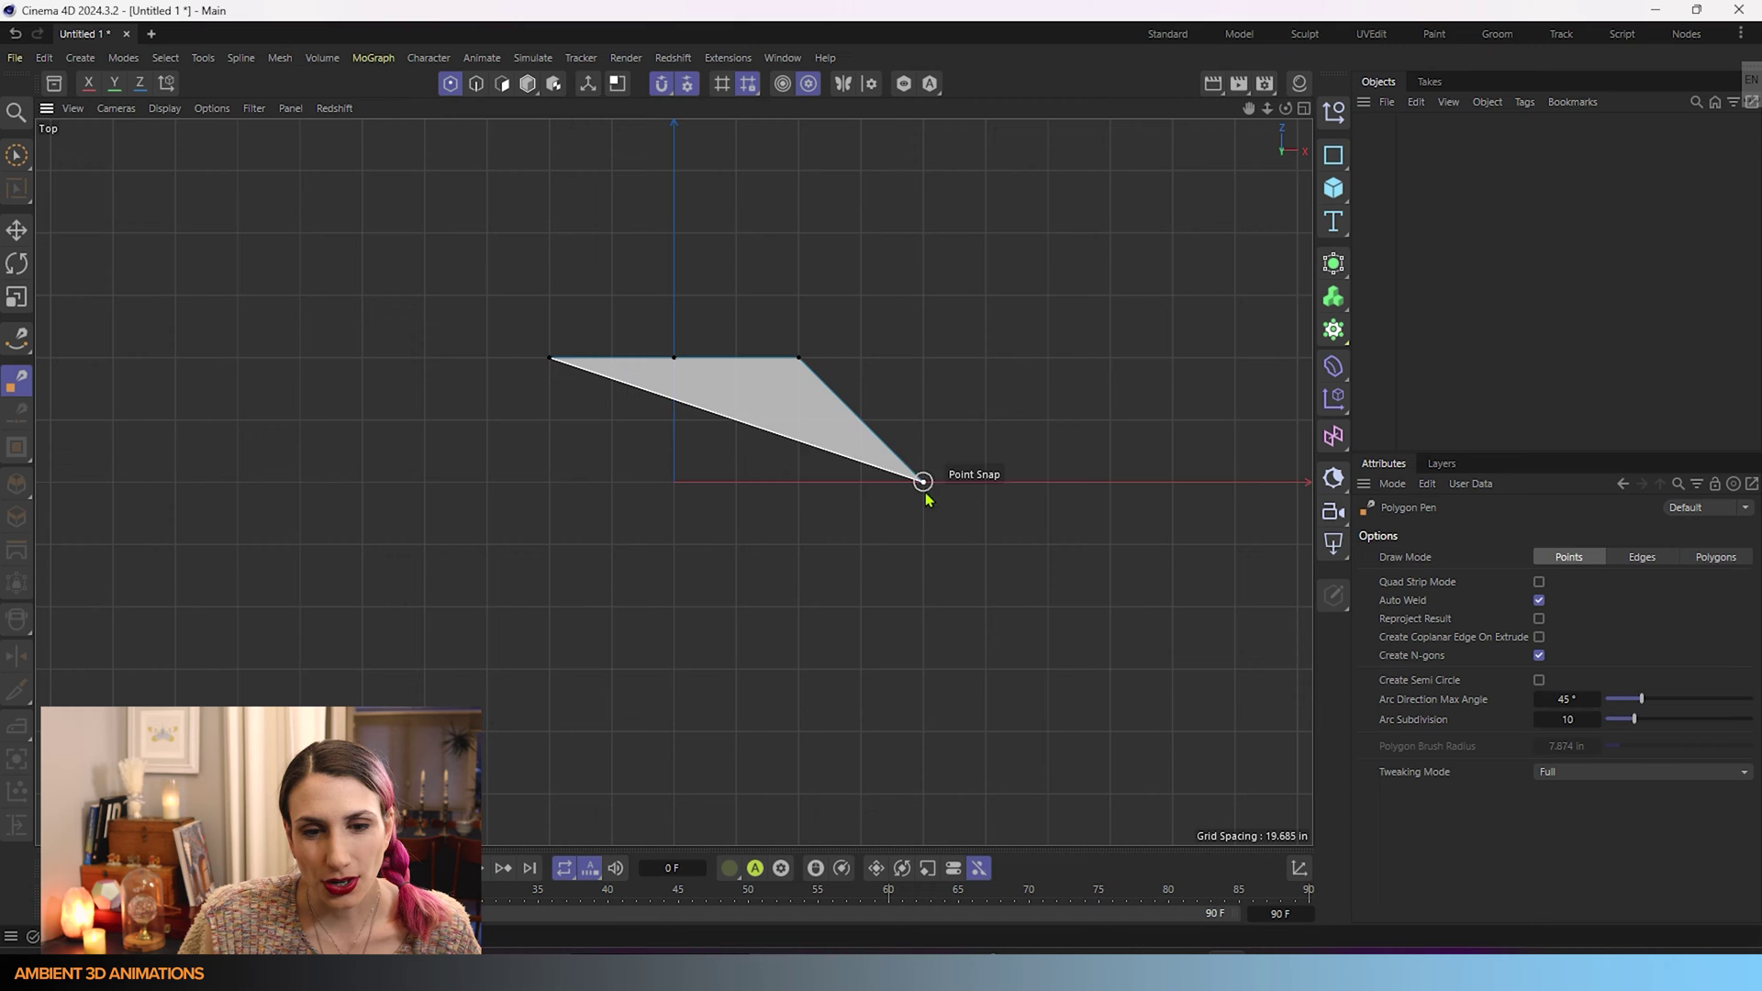
{"action": "left_click", "coordinate": [925, 608]}
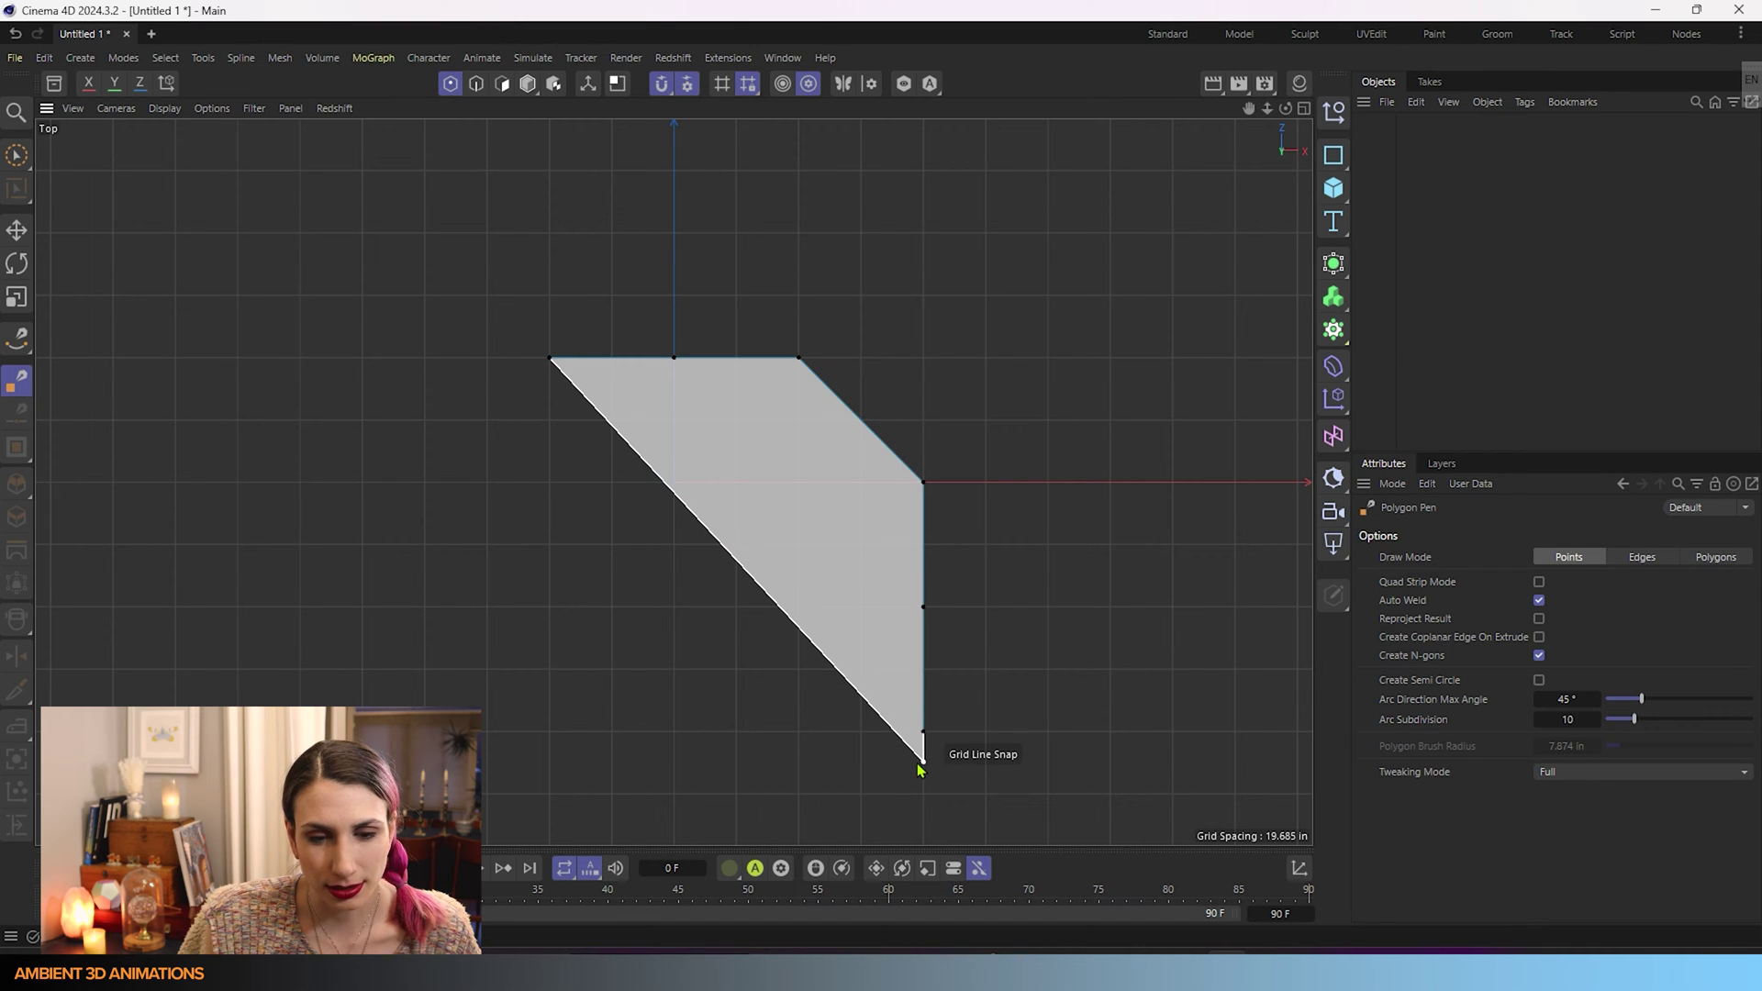
{"action": "scroll", "coordinate": [833, 746], "scroll_direction": "down", "scroll_amount": 2}
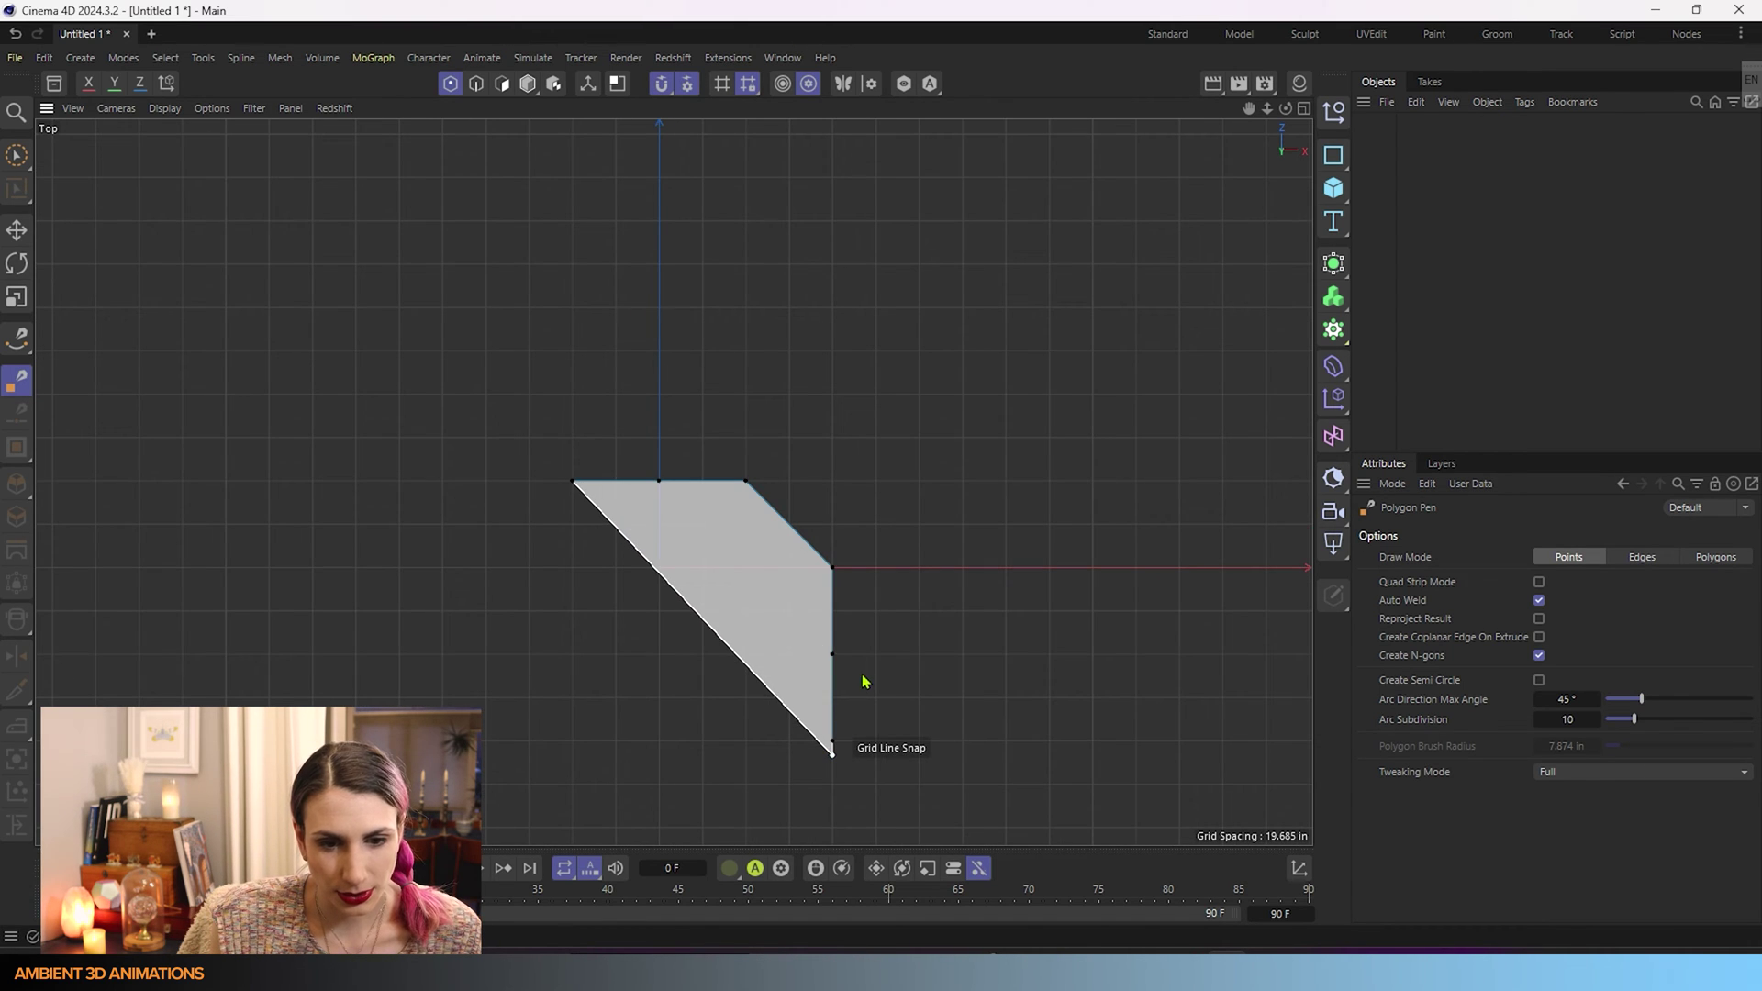
{"action": "middle_click_drag", "start_coordinate": [857, 728], "coordinate": [935, 604], "text": "alt"}
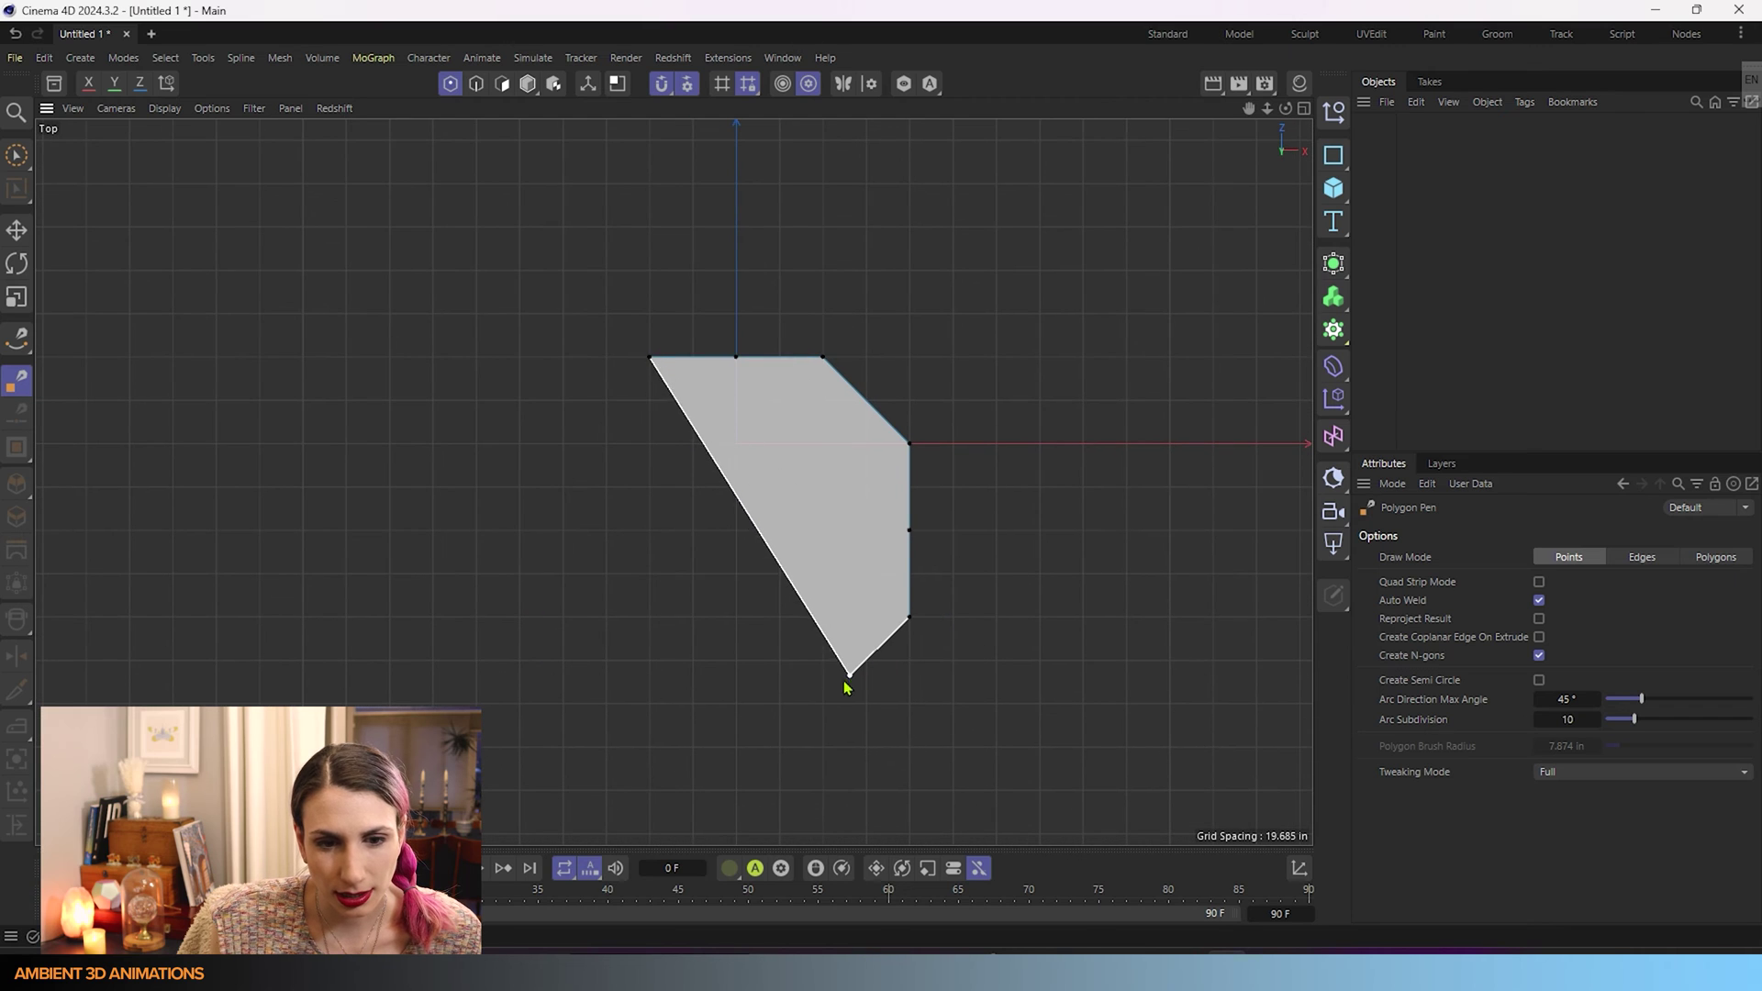
- Add the bottom and left corners and close the octagon at its first point
{"action": "left_click", "coordinate": [822, 703]}
{"action": "left_click", "coordinate": [735, 703]}
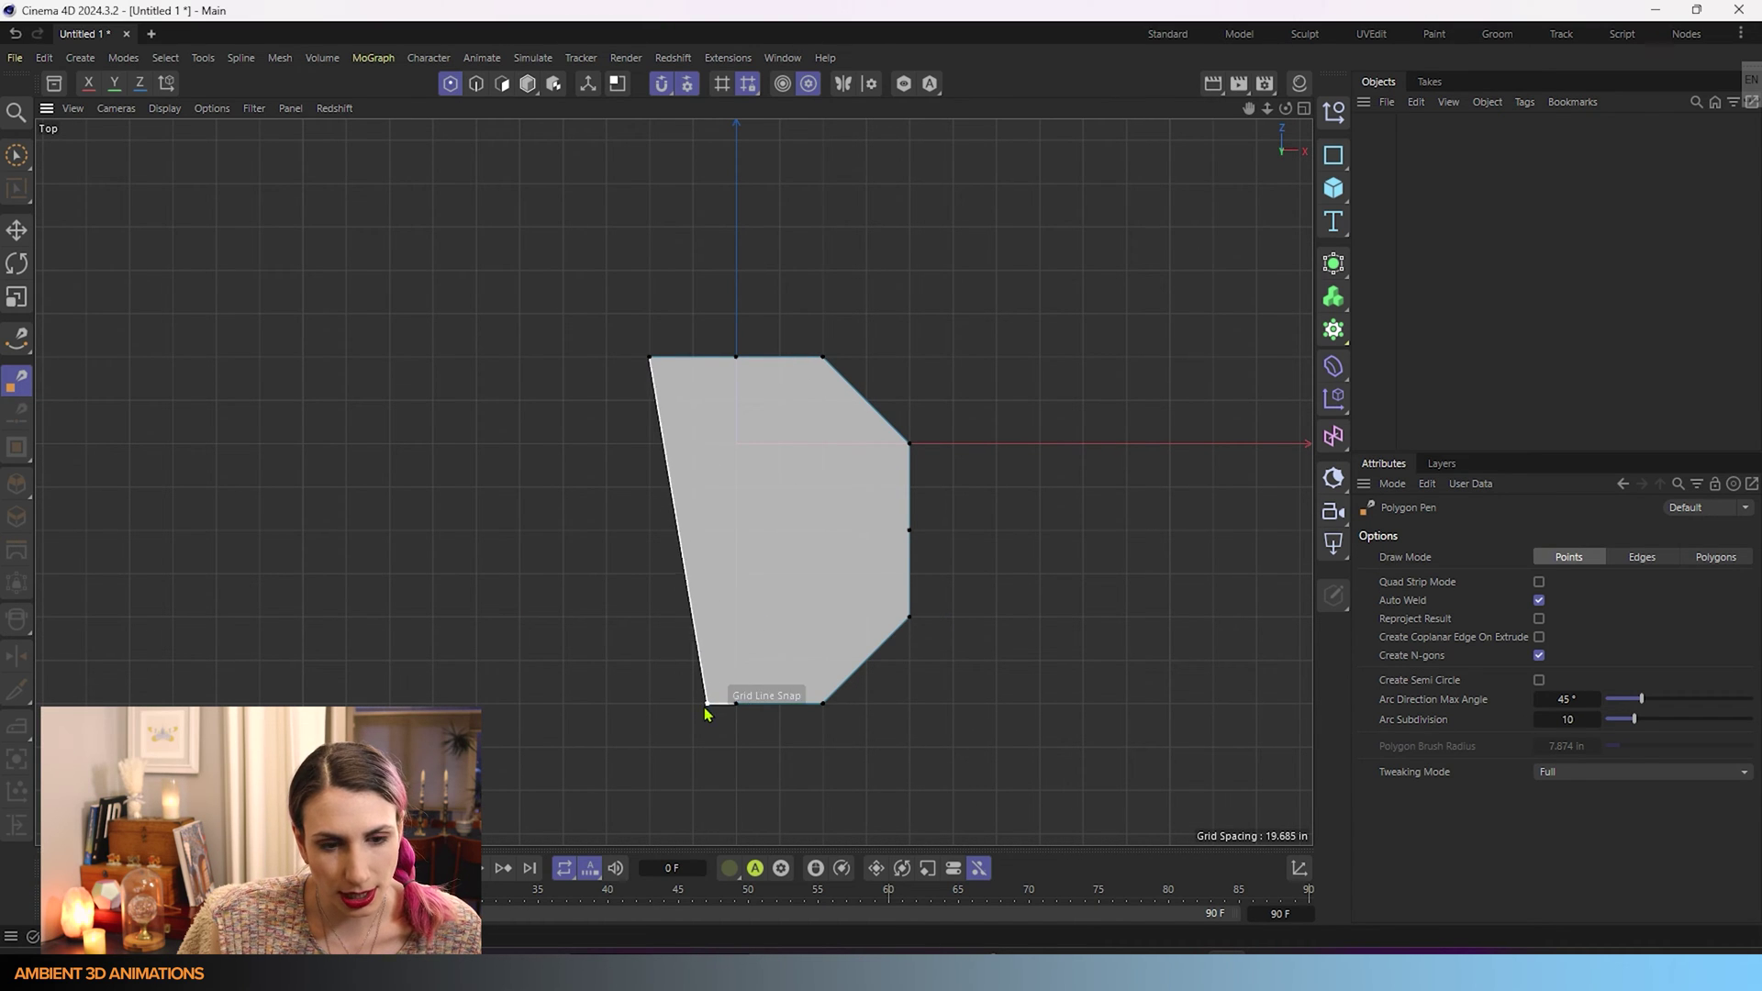
{"action": "left_click", "coordinate": [649, 703]}
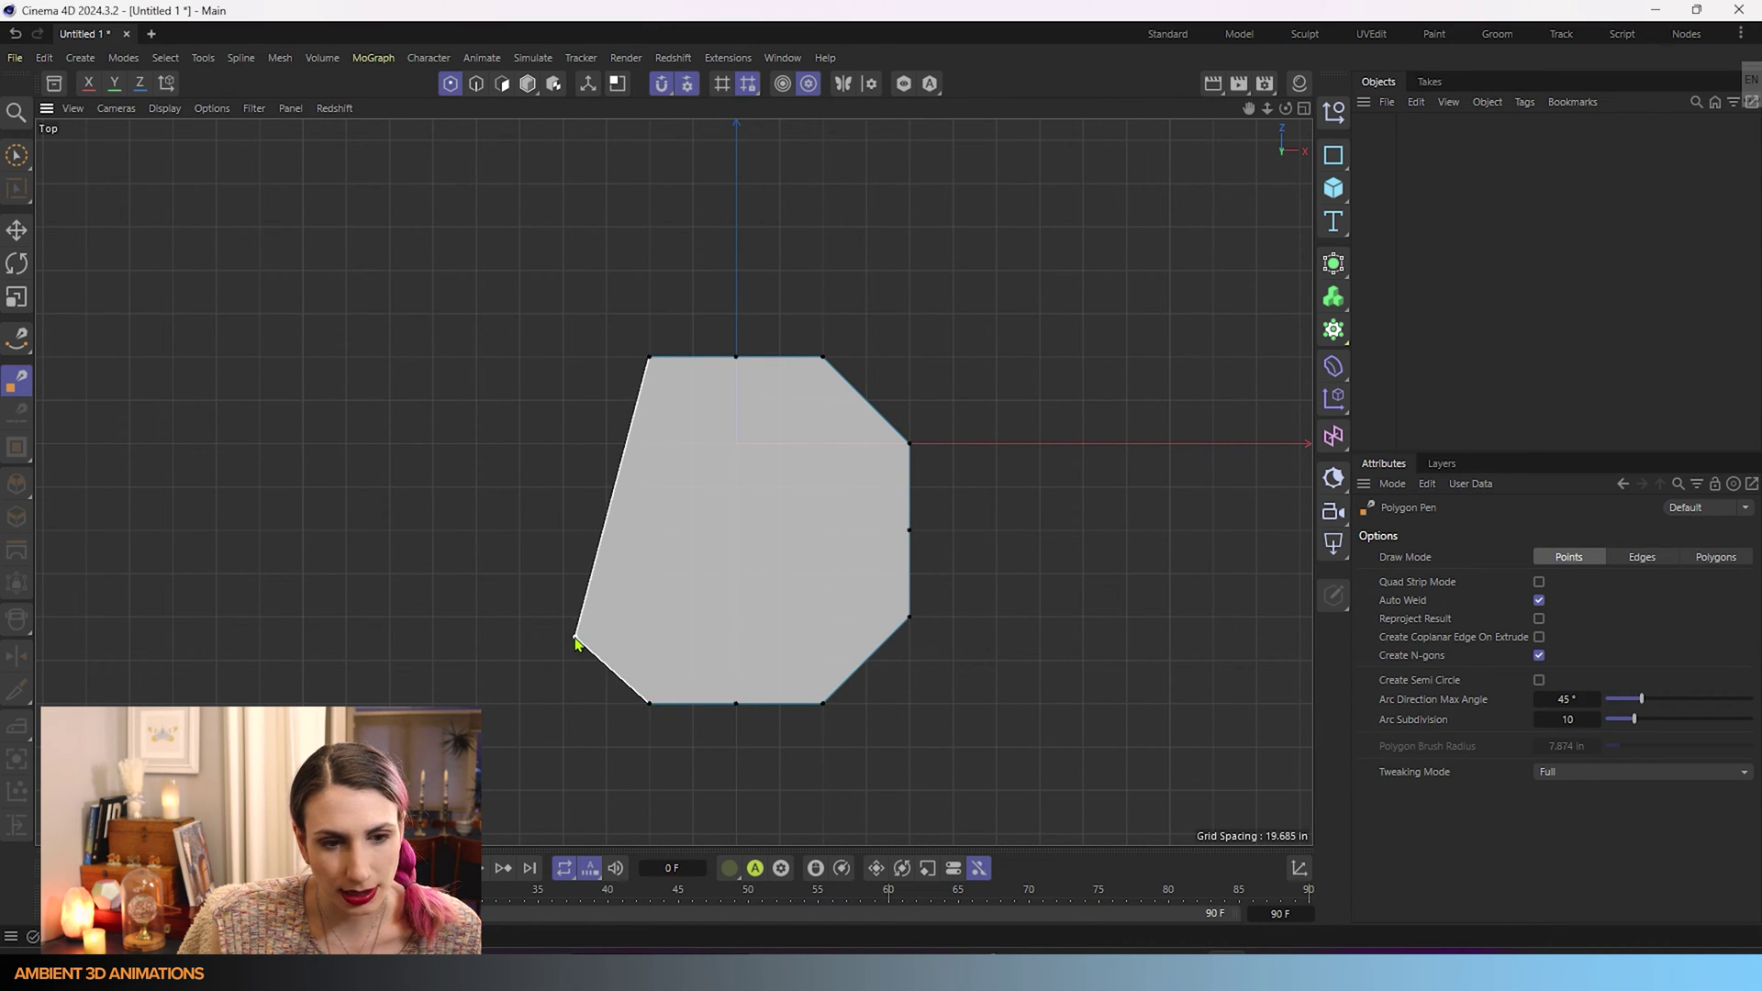
{"action": "left_click", "coordinate": [563, 615]}
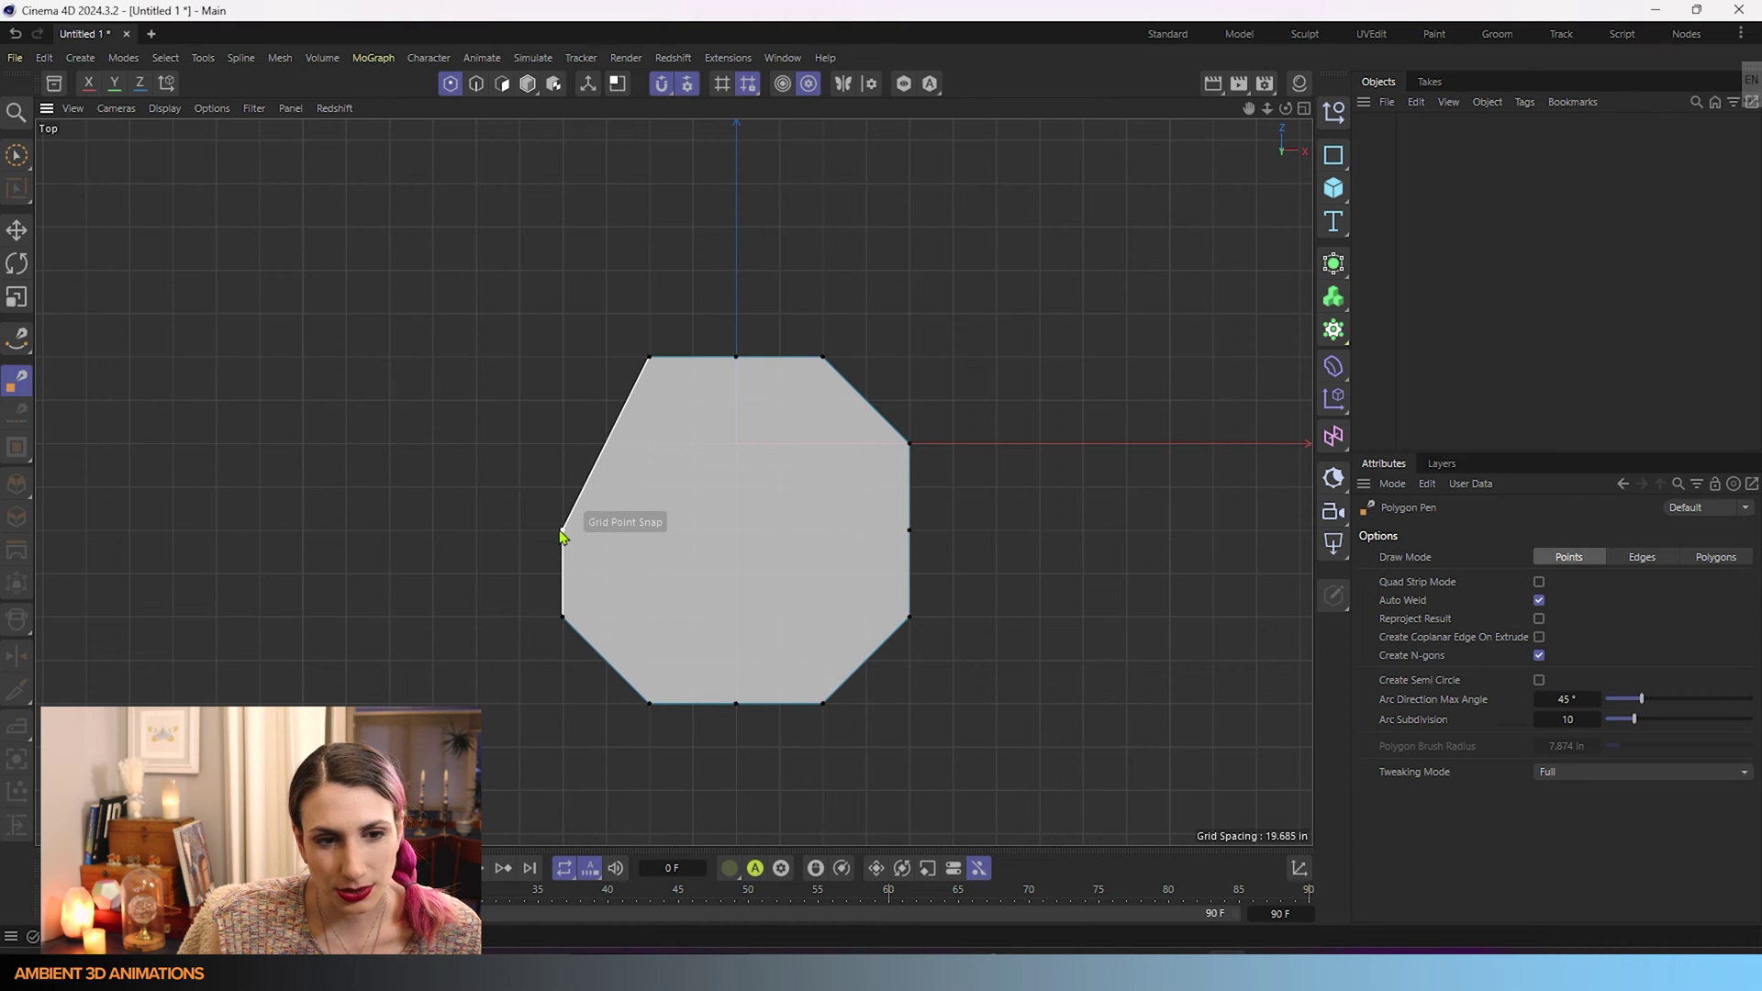
{"action": "left_click", "coordinate": [561, 530]}
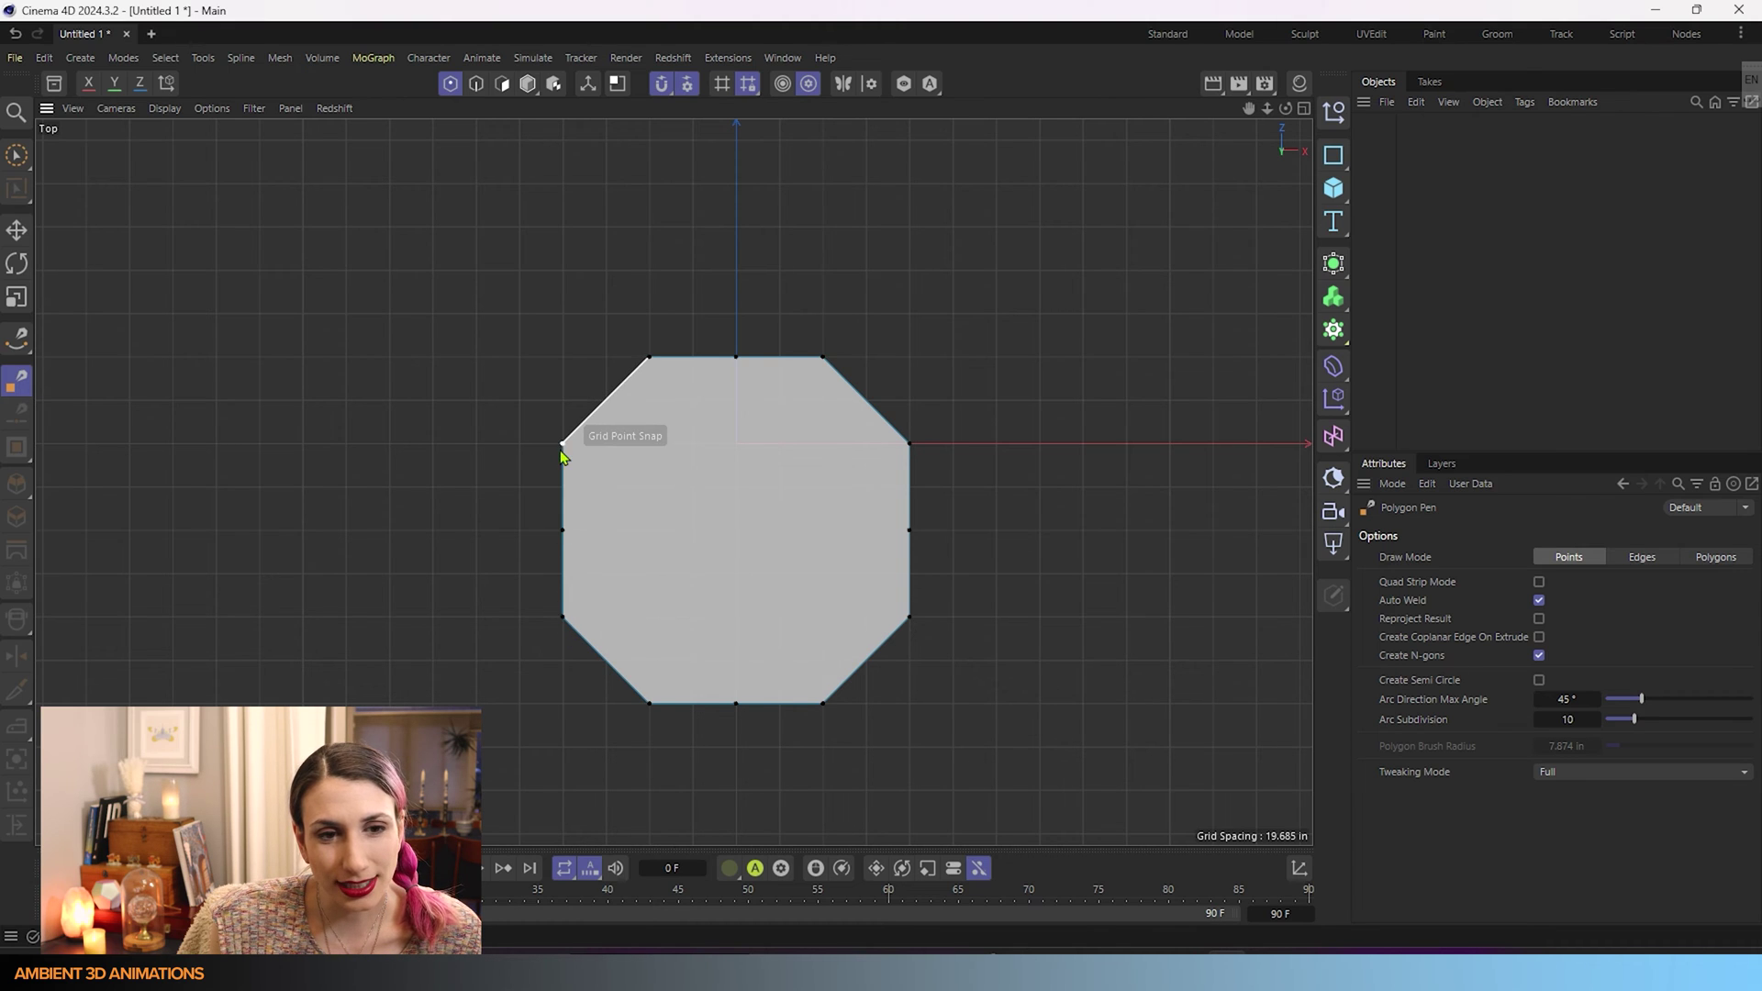
{"action": "left_click", "coordinate": [562, 443]}
{"action": "left_click", "coordinate": [649, 358]}
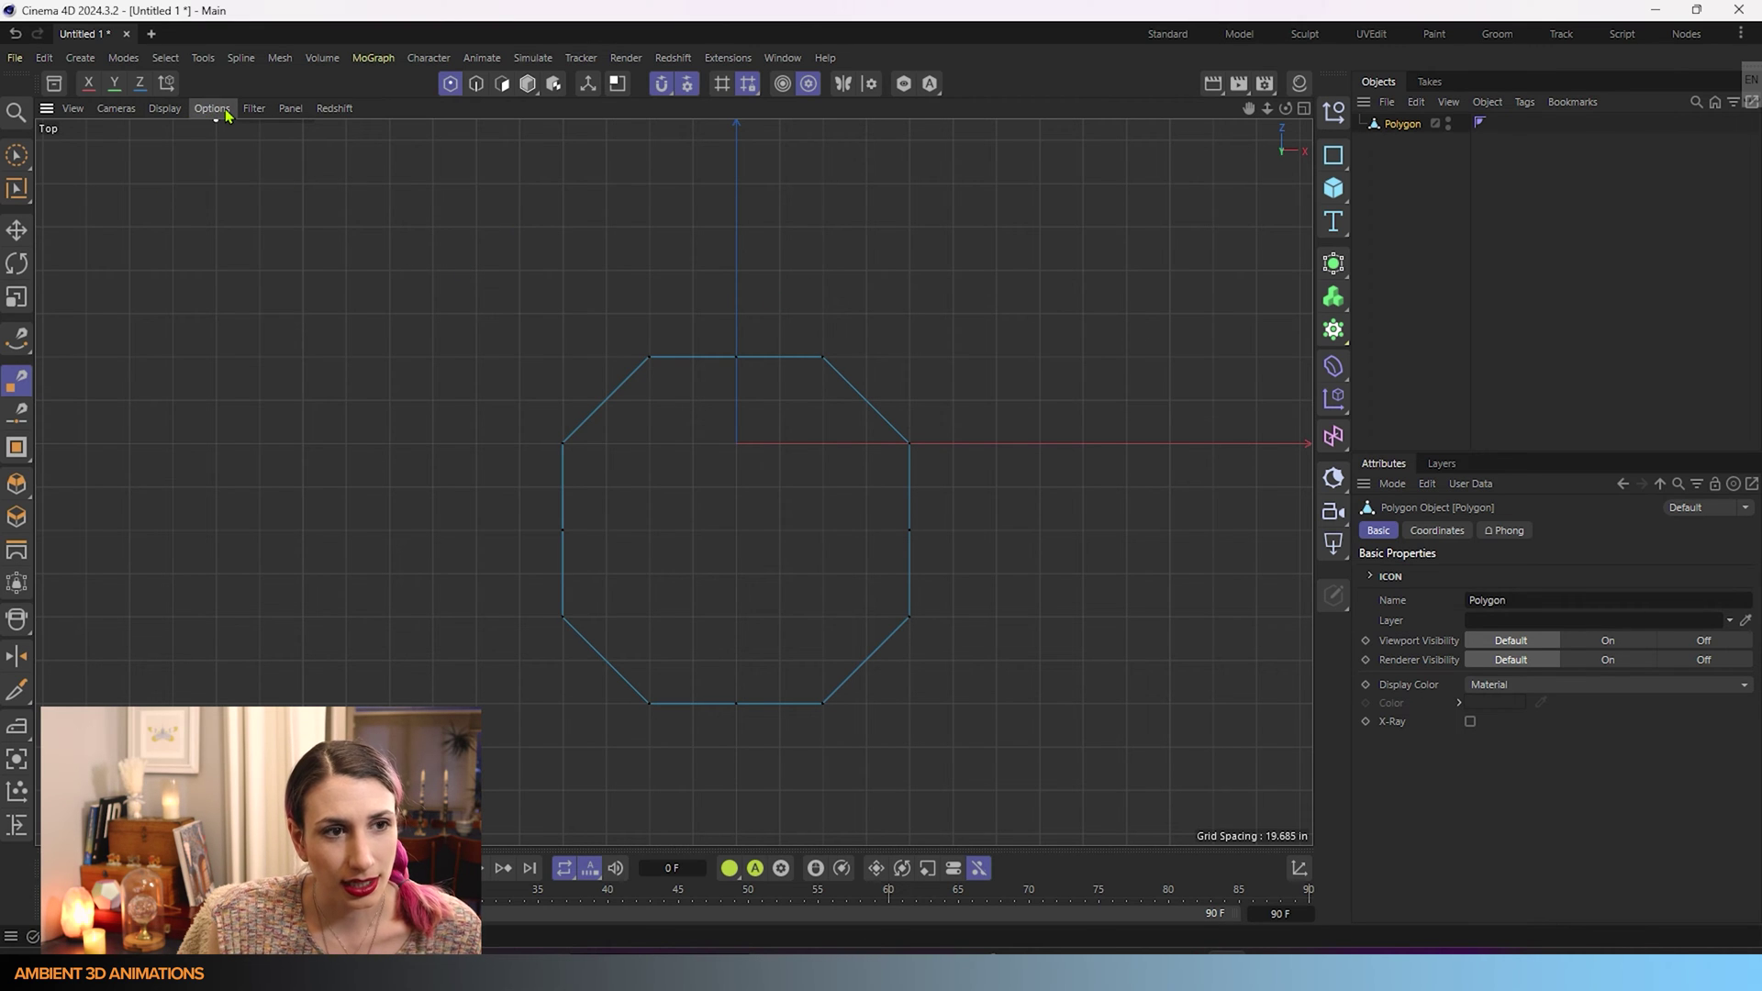
- Switch to Gouraud Shading (Lines) and view the octagon in four-view perspective
{"action": "left_click", "coordinate": [180, 110]}
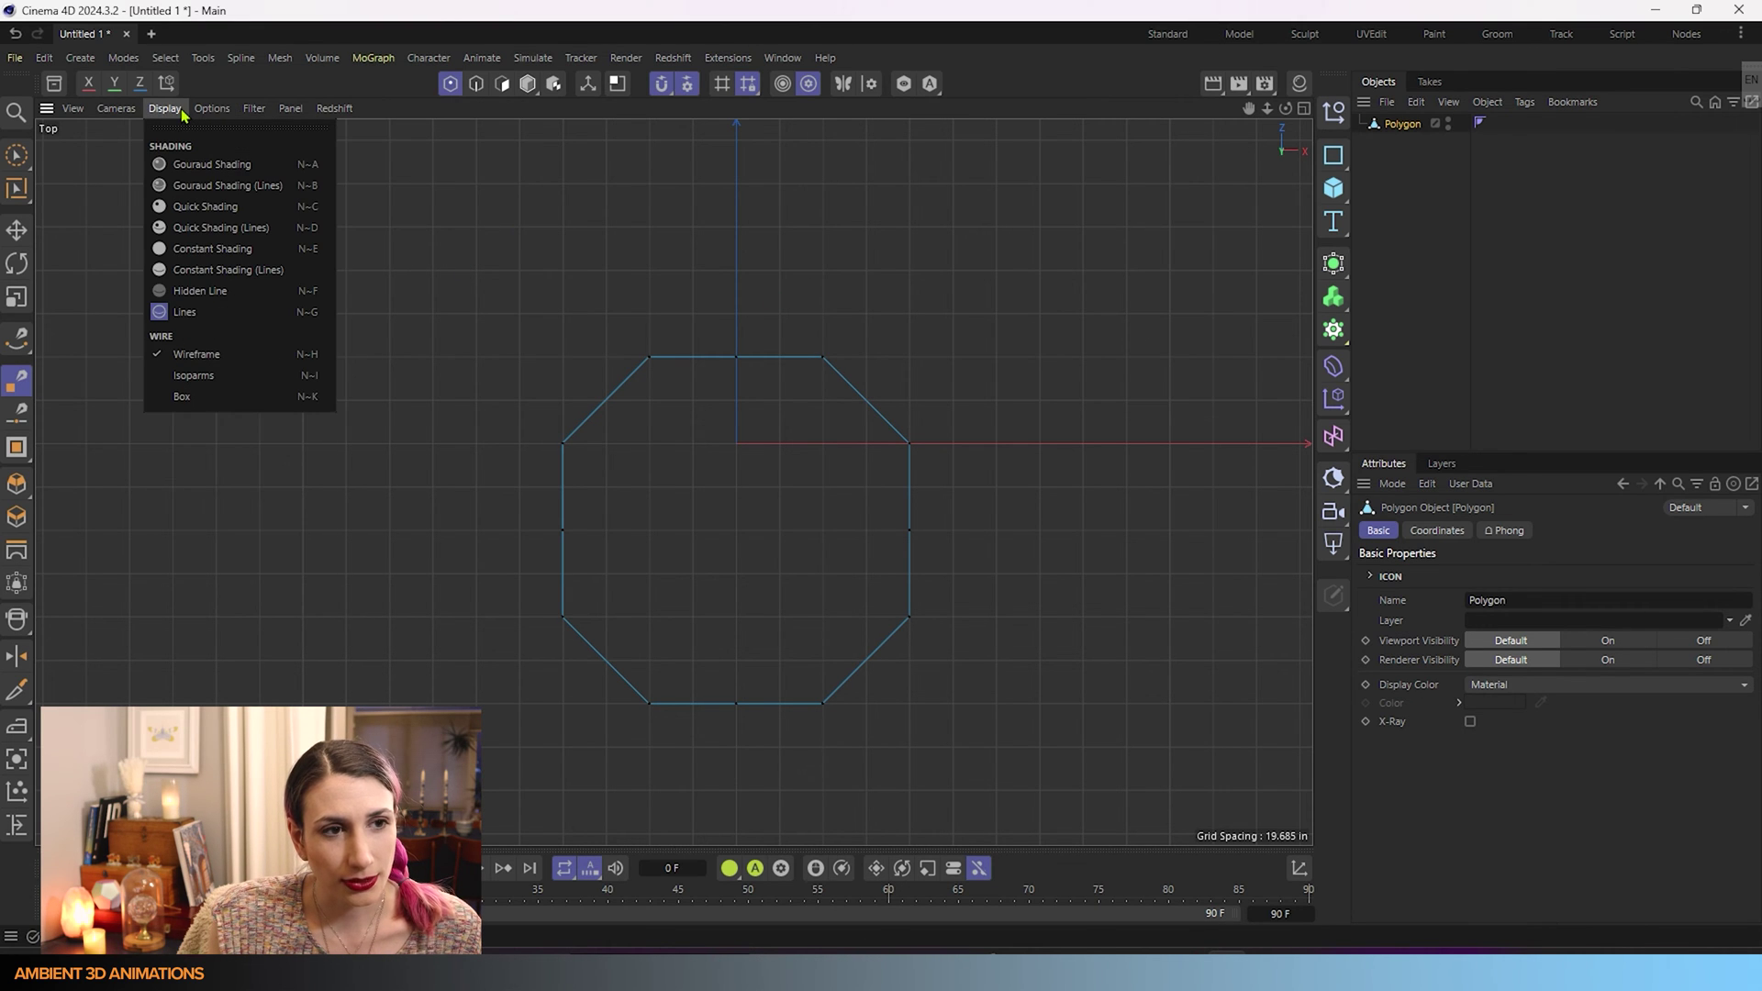
{"action": "left_click", "coordinate": [202, 184]}
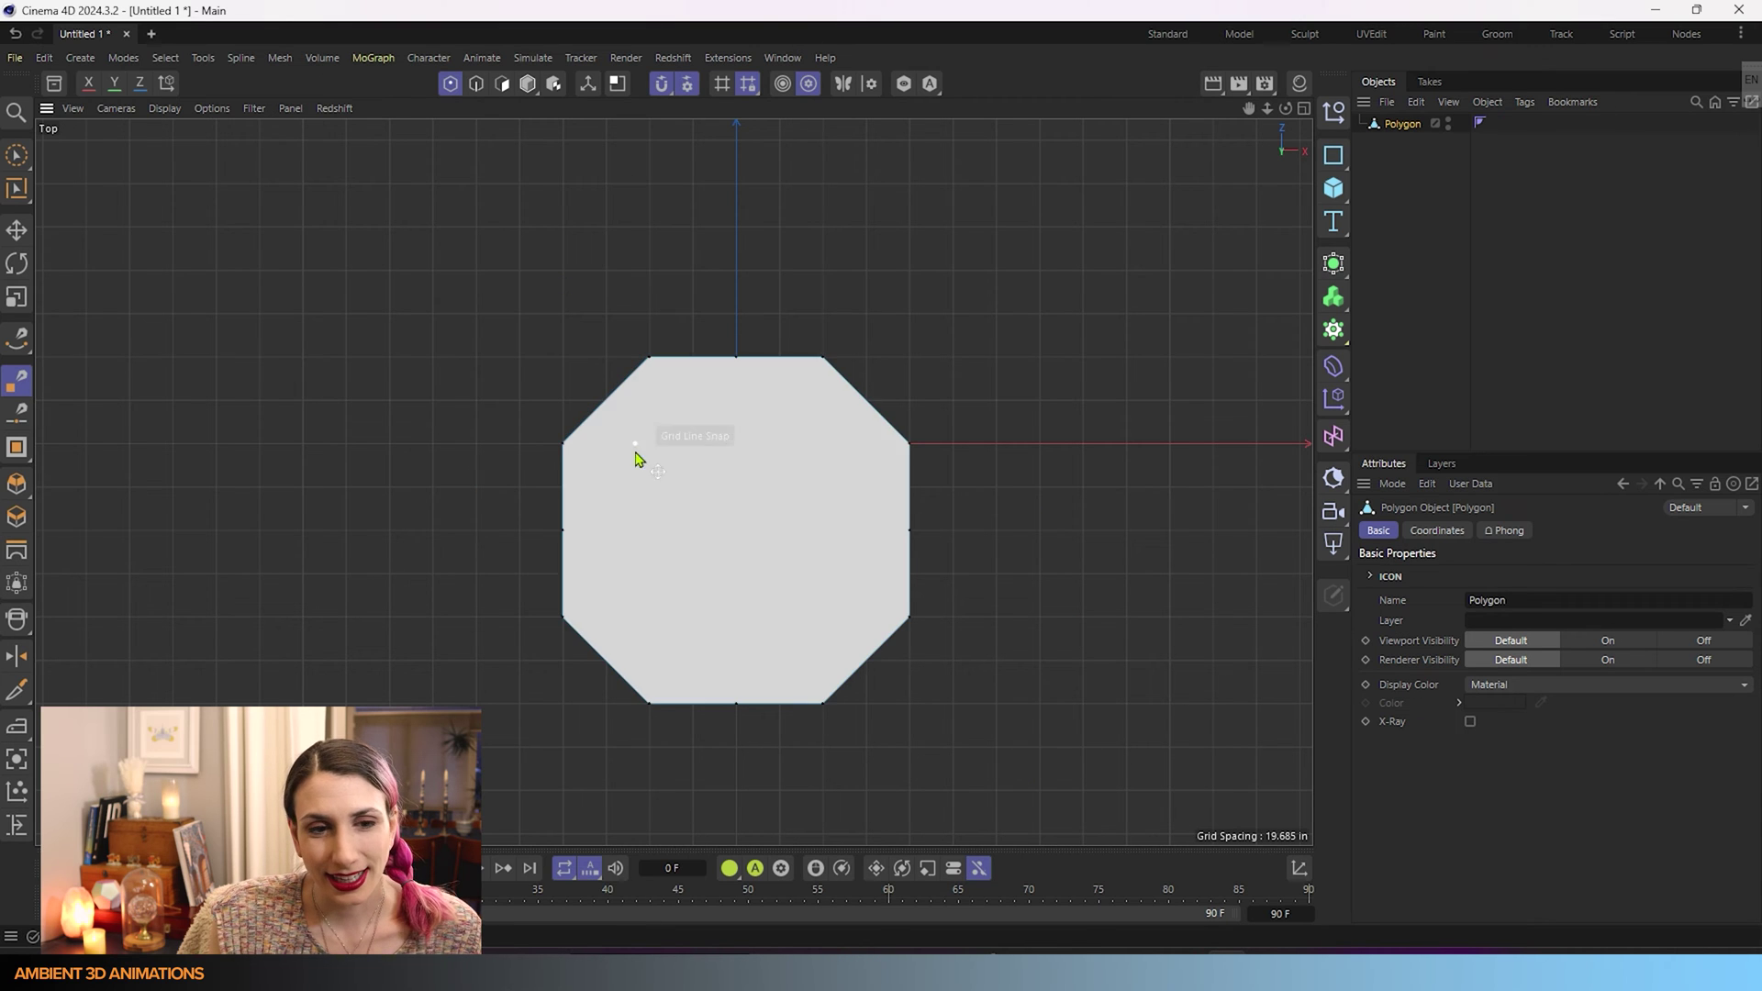
{"action": "middle_click", "coordinate": [474, 396]}
{"action": "mouse_move", "coordinate": [537, 425]}
{"action": "left_mouse_down", "text": "alt"}
{"action": "mouse_move", "coordinate": [562, 322]}
{"action": "mouse_move", "coordinate": [569, 440]}
{"action": "mouse_move", "coordinate": [550, 385]}
{"action": "mouse_move", "coordinate": [590, 355]}
{"action": "mouse_move", "coordinate": [569, 447]}
{"action": "left_mouse_up", "text": "alt"}
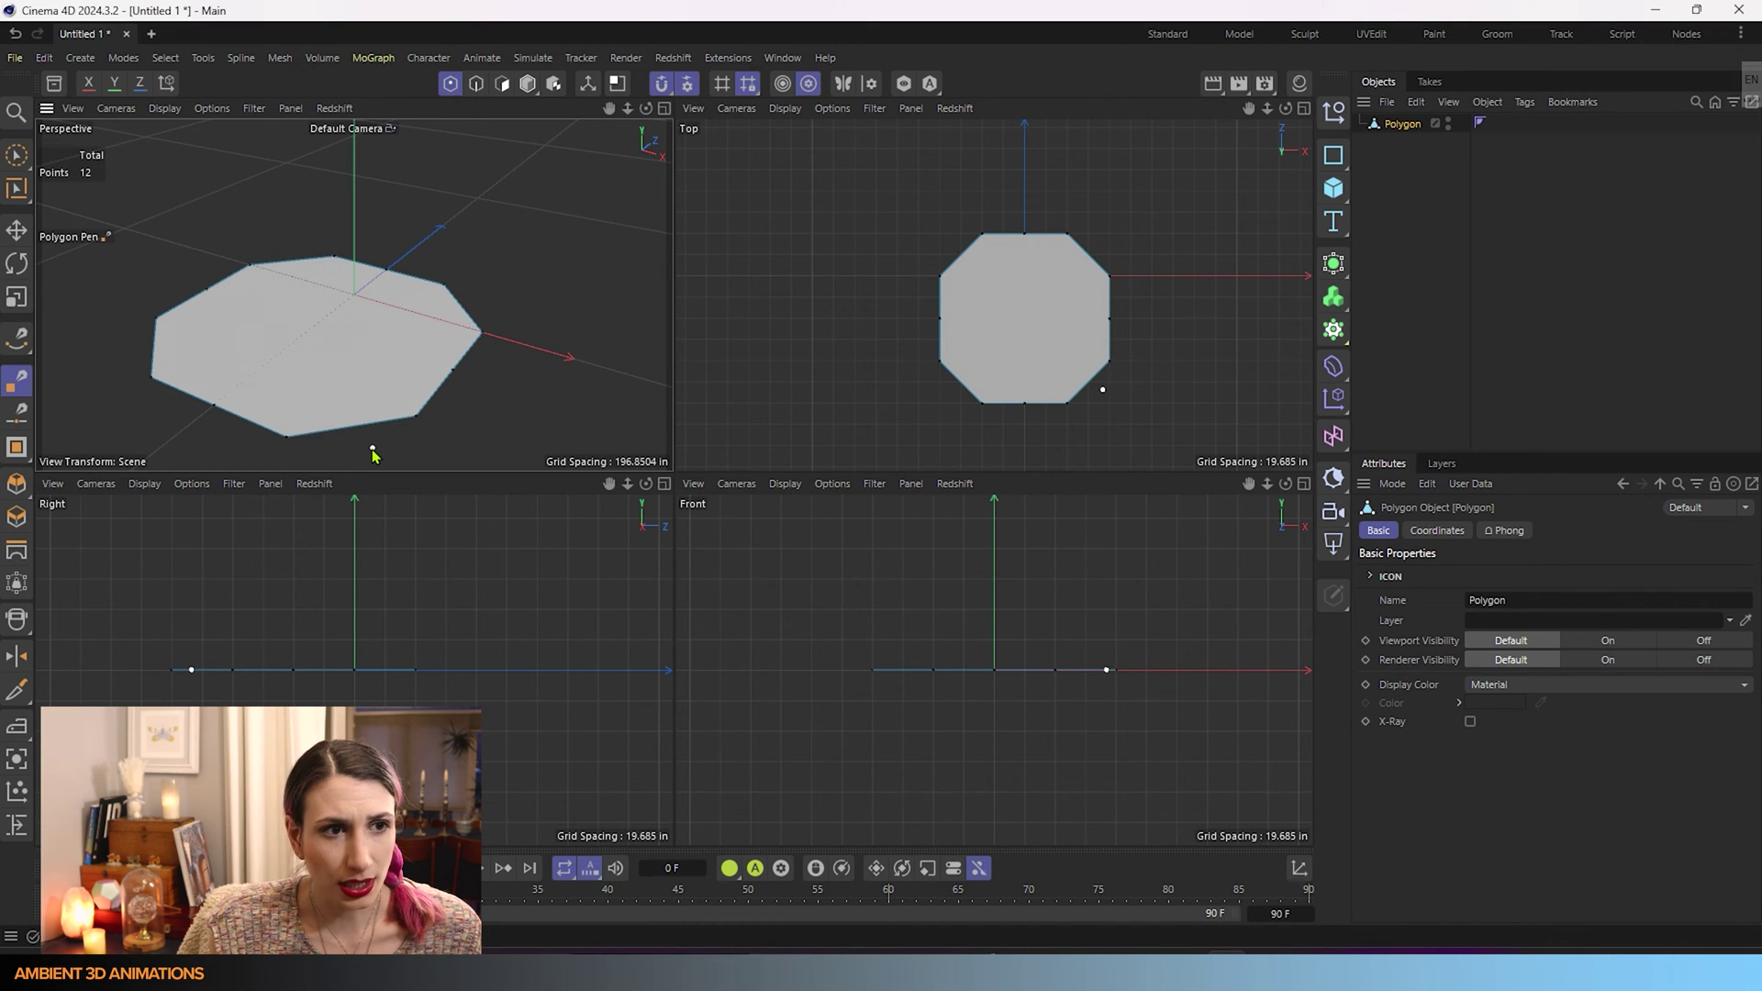
- Maximize the Perspective view around the octagon and show the Mesh > N-Gons commands
{"action": "middle_click", "coordinate": [345, 214]}
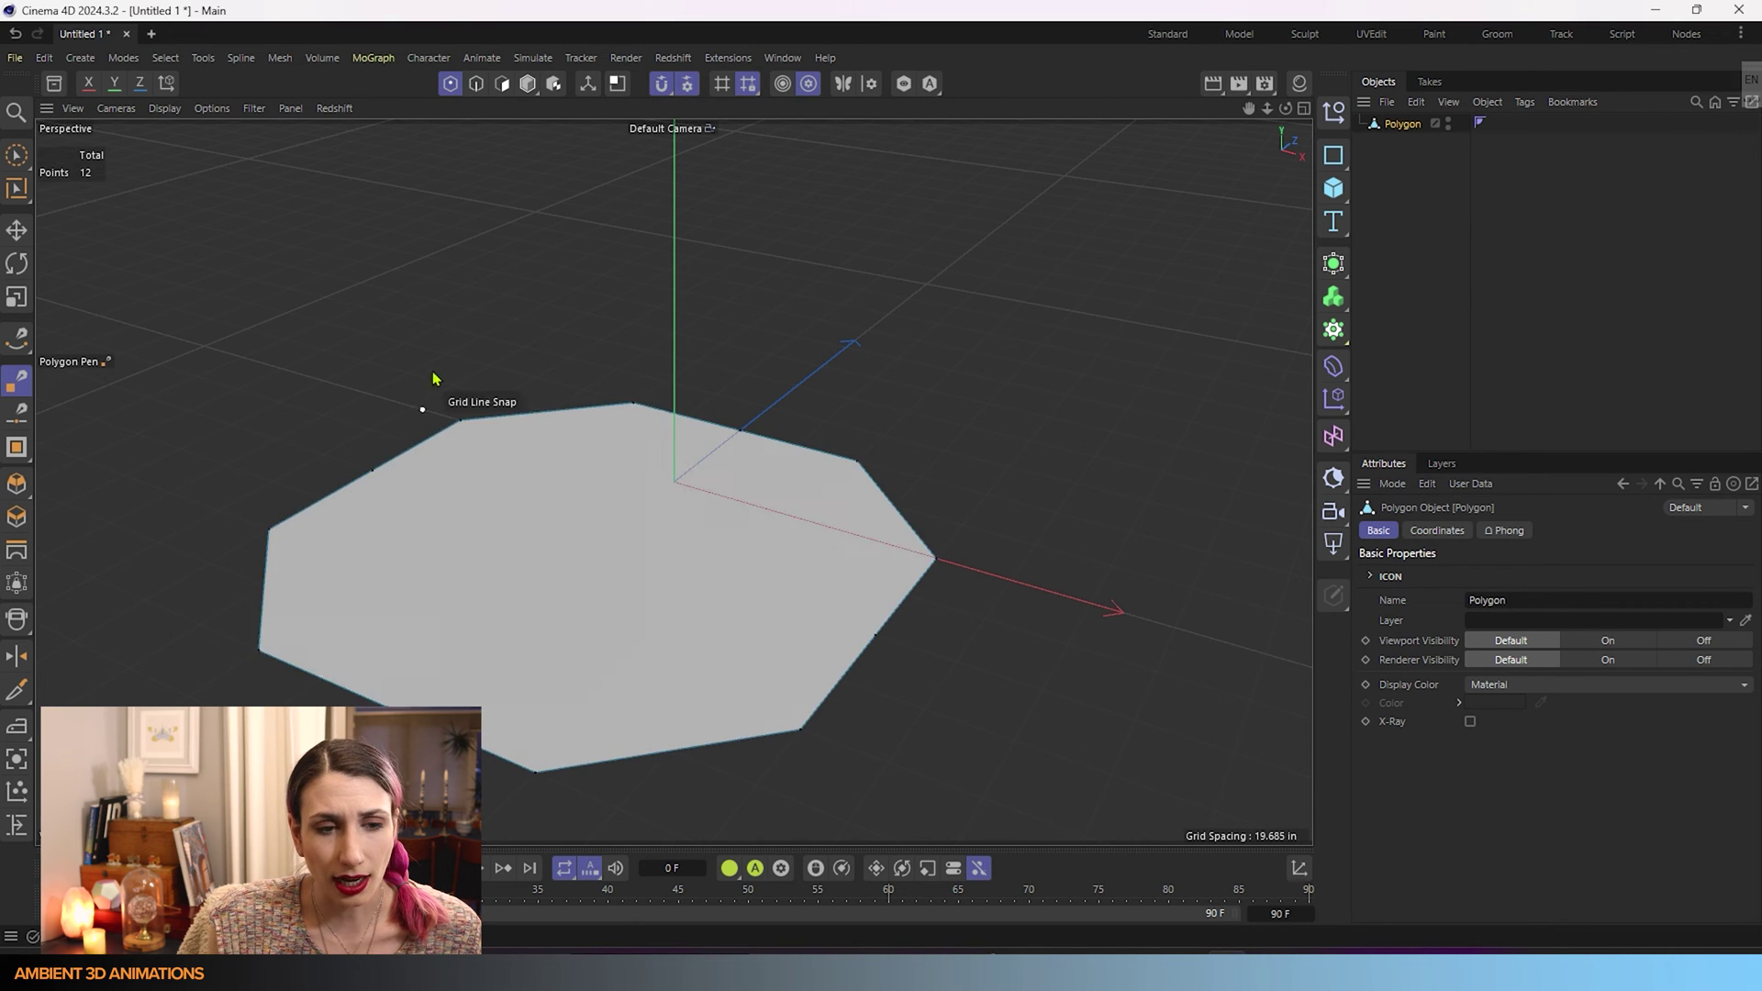
{"action": "left_click_drag", "start_coordinate": [1133, 386], "coordinate": [1113, 410], "text": "alt"}
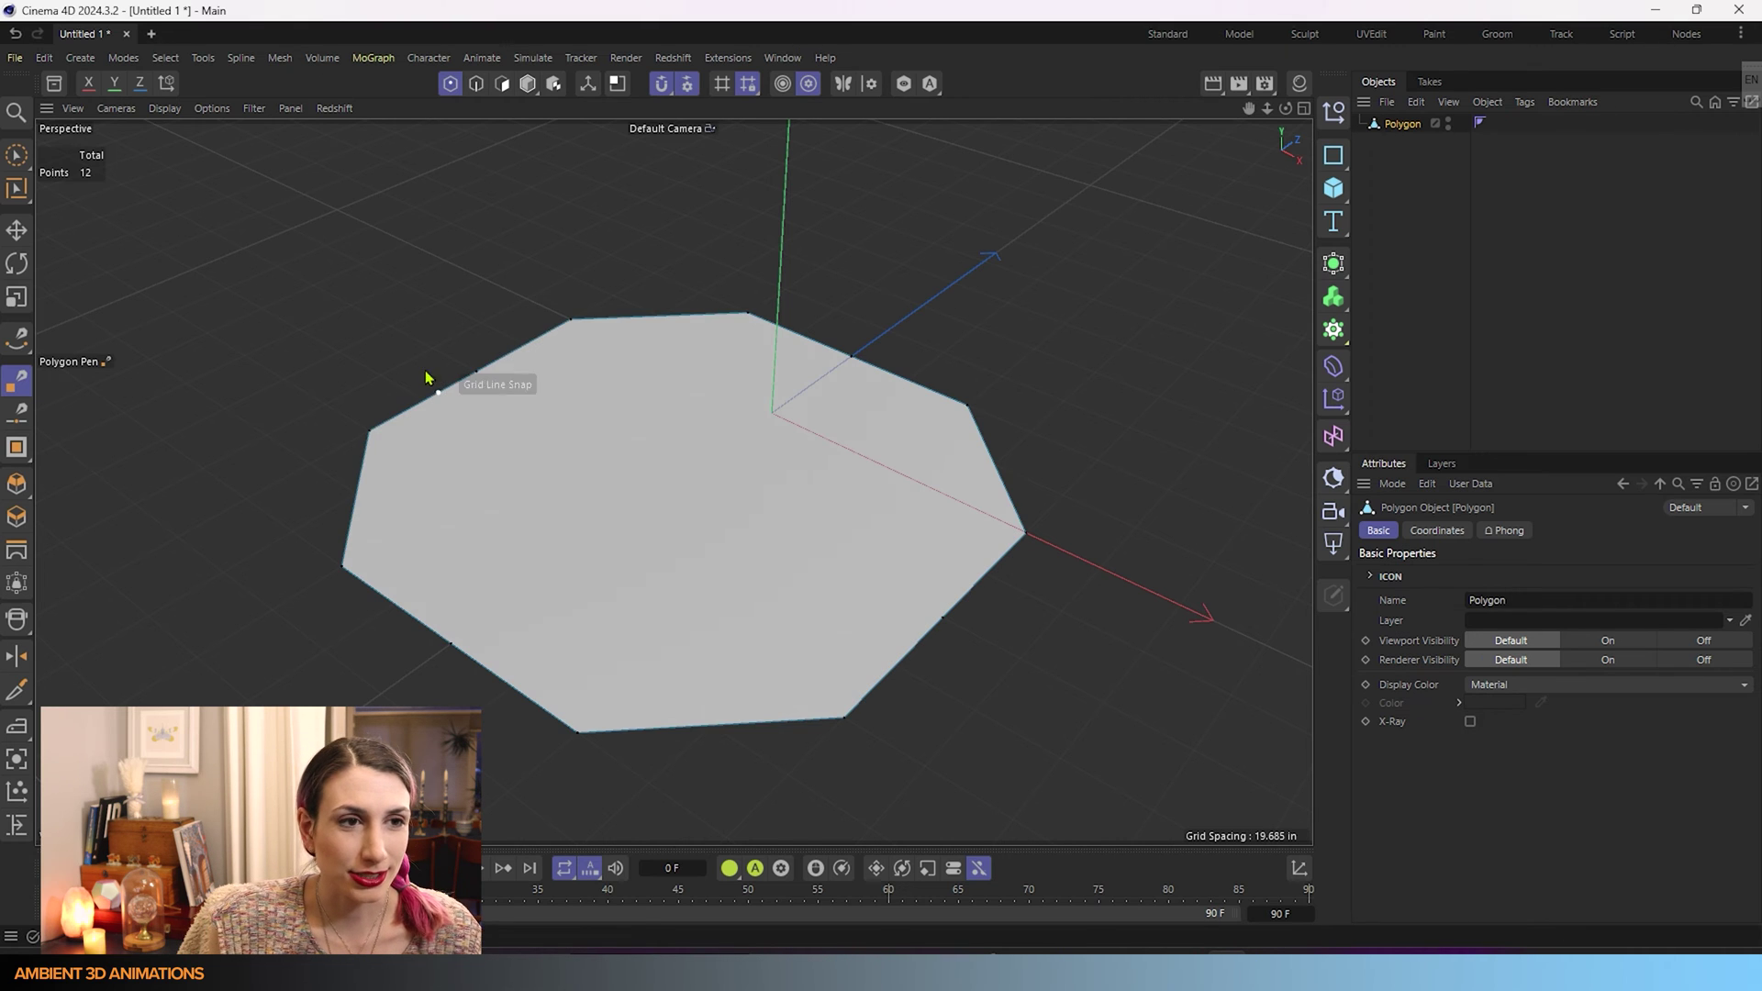
{"action": "left_click", "coordinate": [281, 58]}
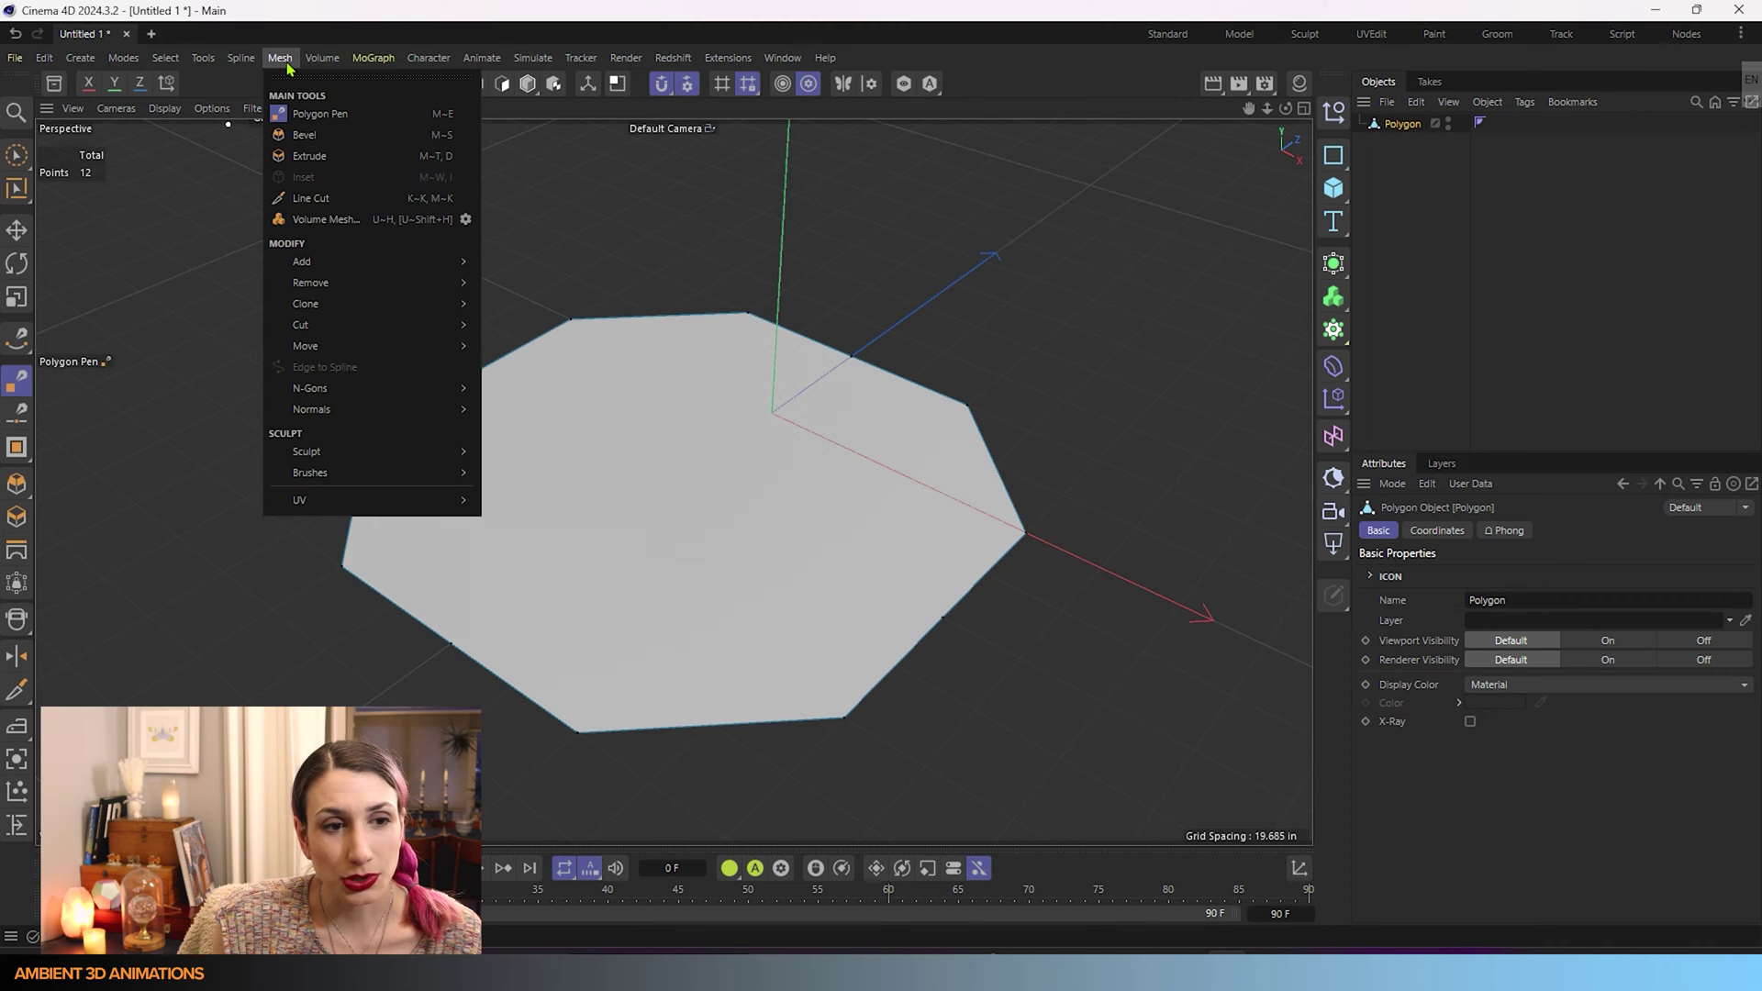
{"action": "mouse_move", "coordinate": [409, 280]}
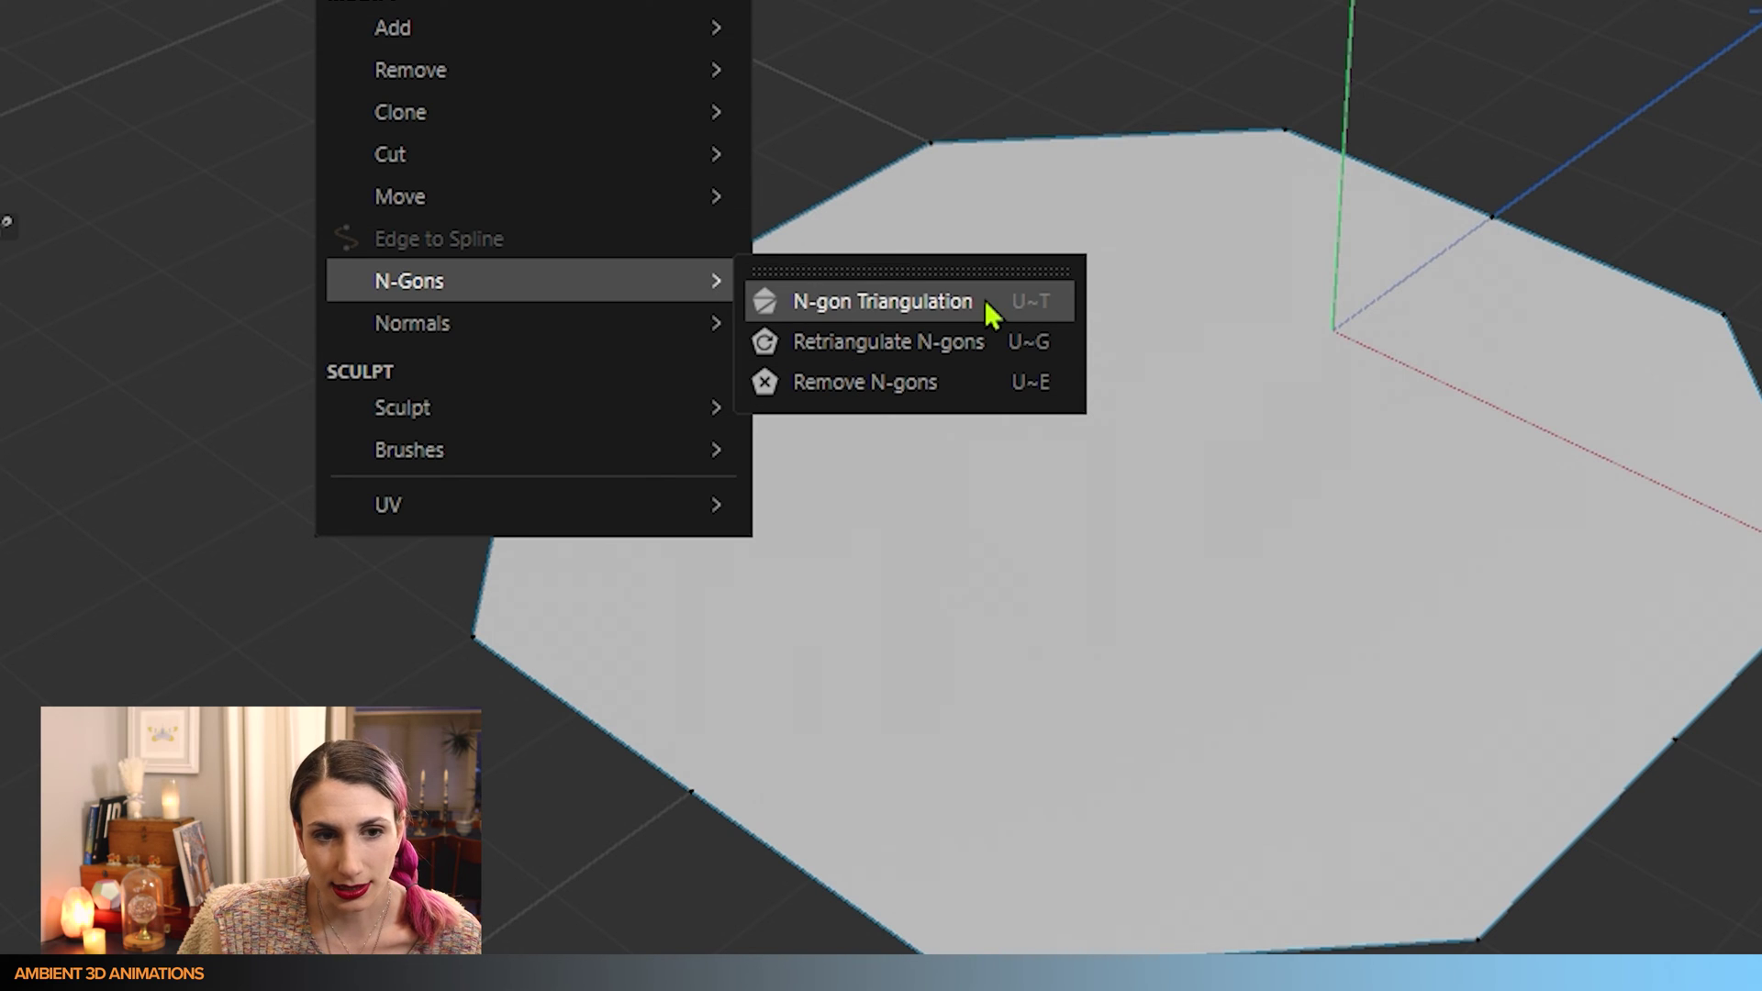
- Float the N-gon palette aside, choose Brush Selection, and show the viewport Filter list
{"action": "left_click", "coordinate": [1055, 271]}
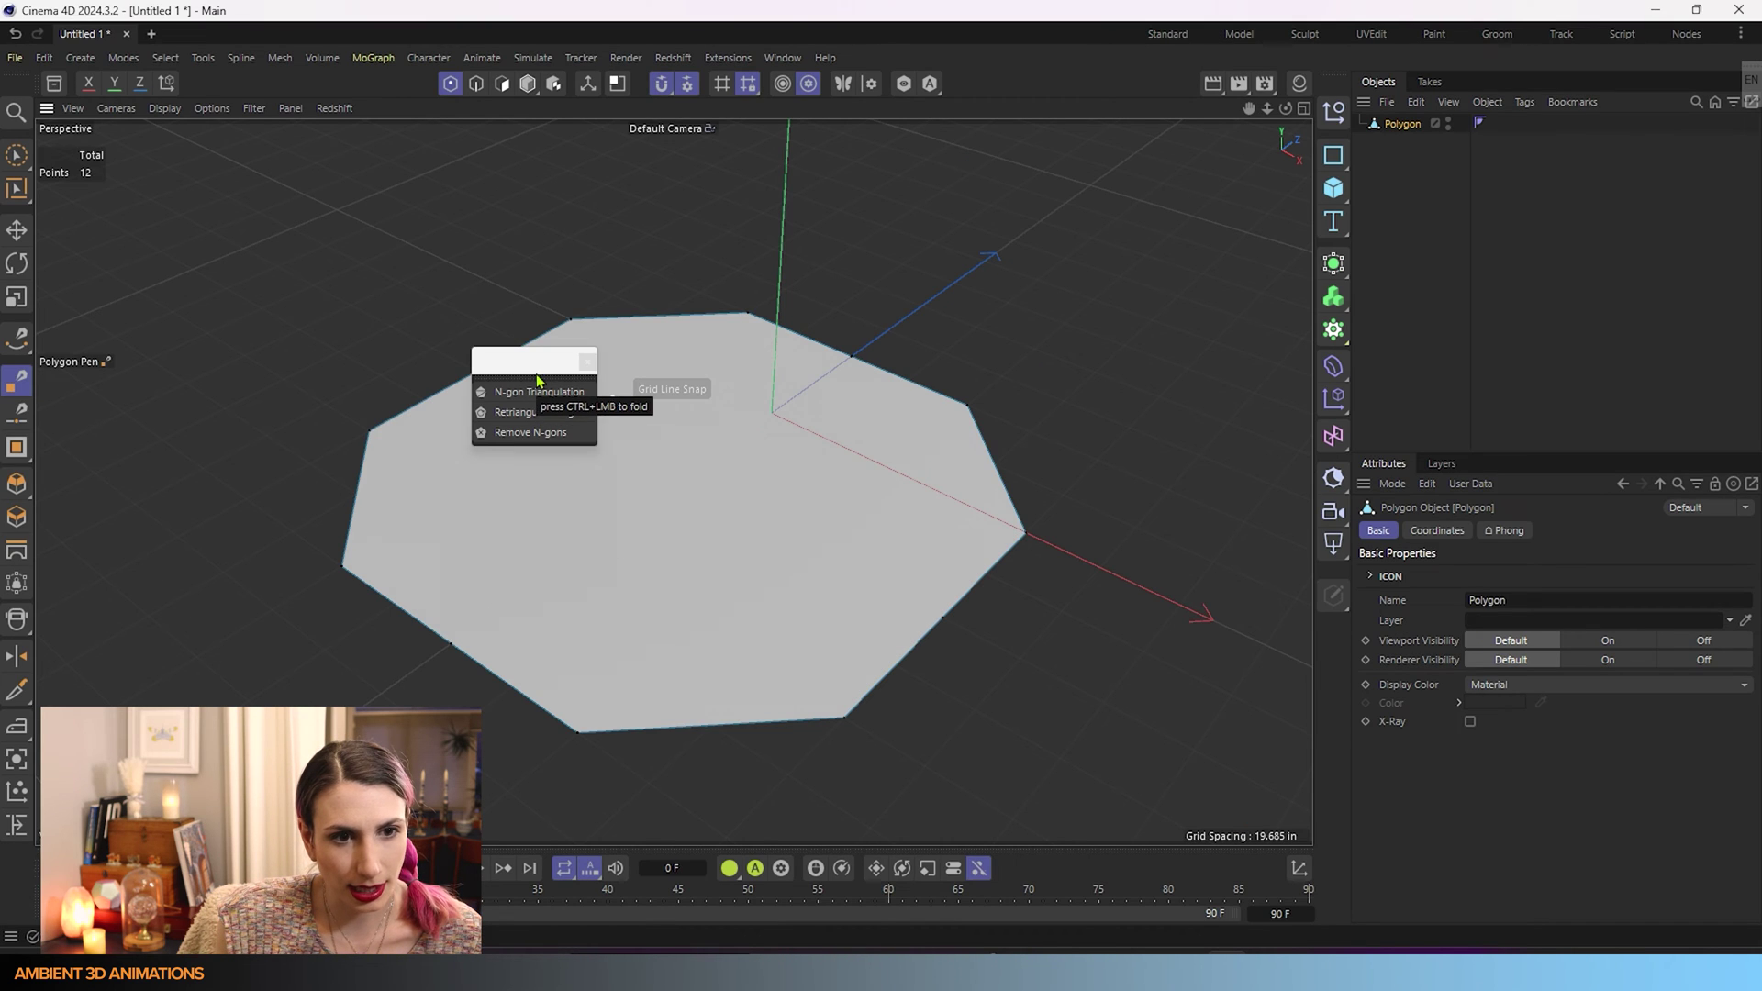
{"action": "mouse_move", "coordinate": [543, 366]}
{"action": "left_mouse_down"}
{"action": "mouse_move", "coordinate": [325, 244]}
{"action": "mouse_move", "coordinate": [242, 233]}
{"action": "left_mouse_up"}
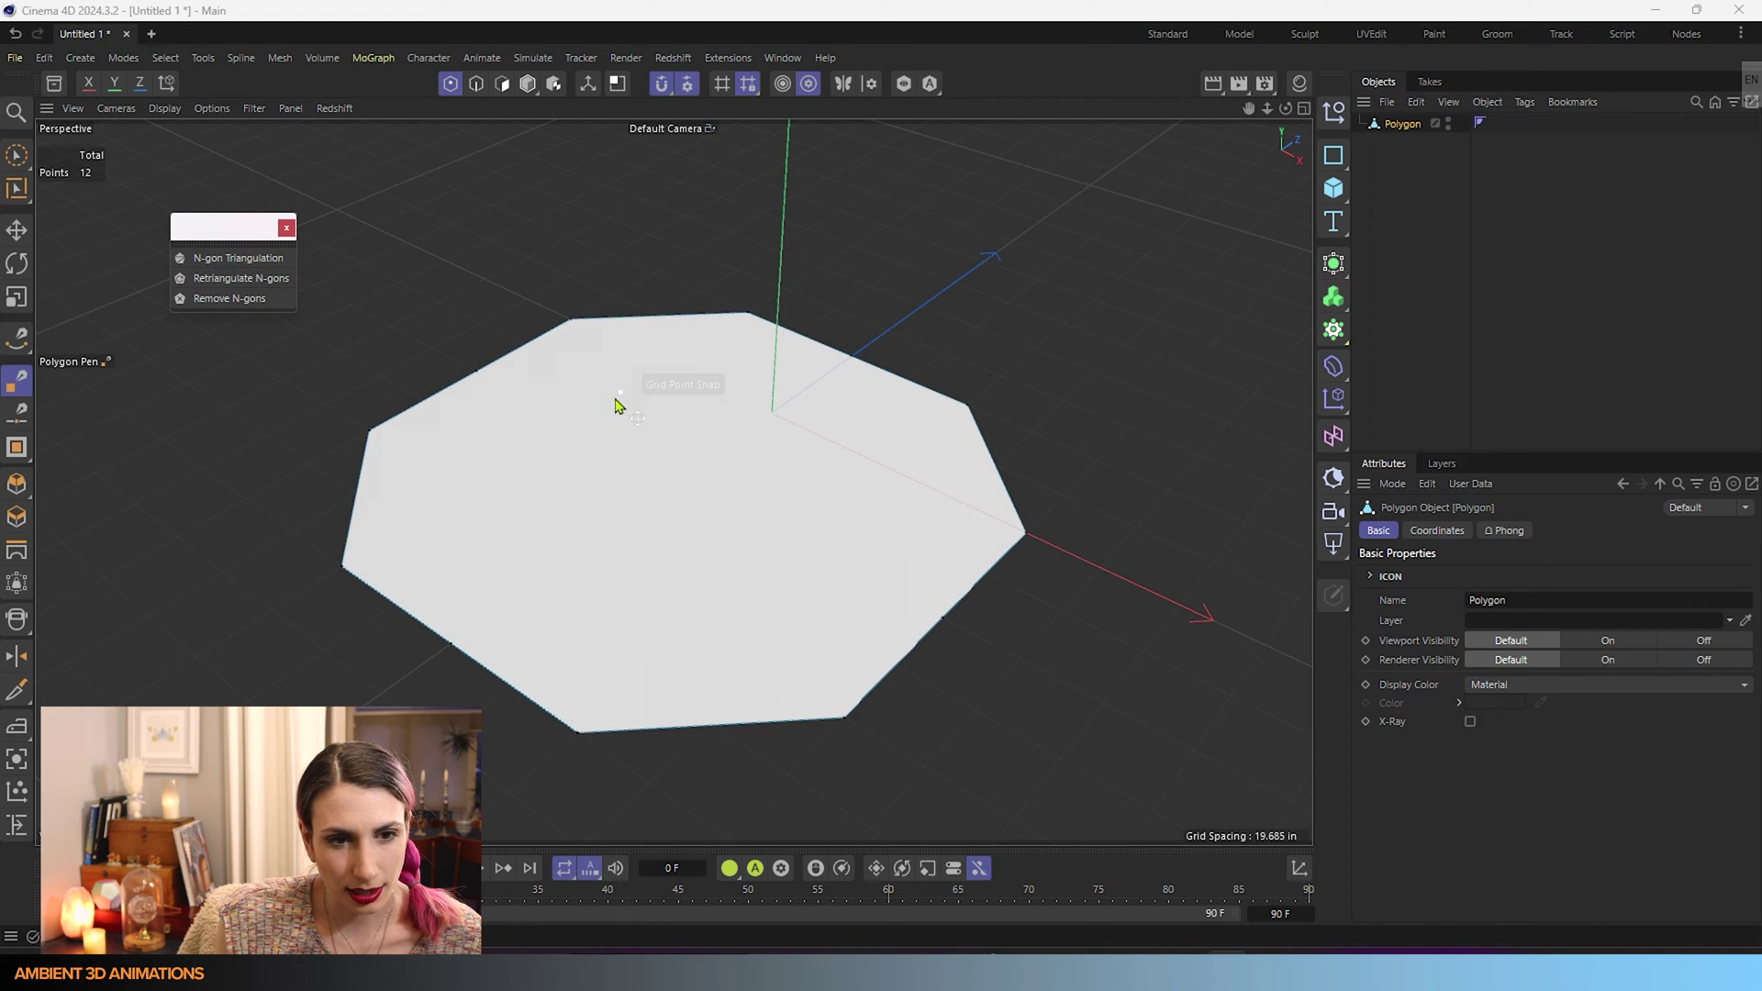
{"action": "left_click", "coordinate": [15, 158]}
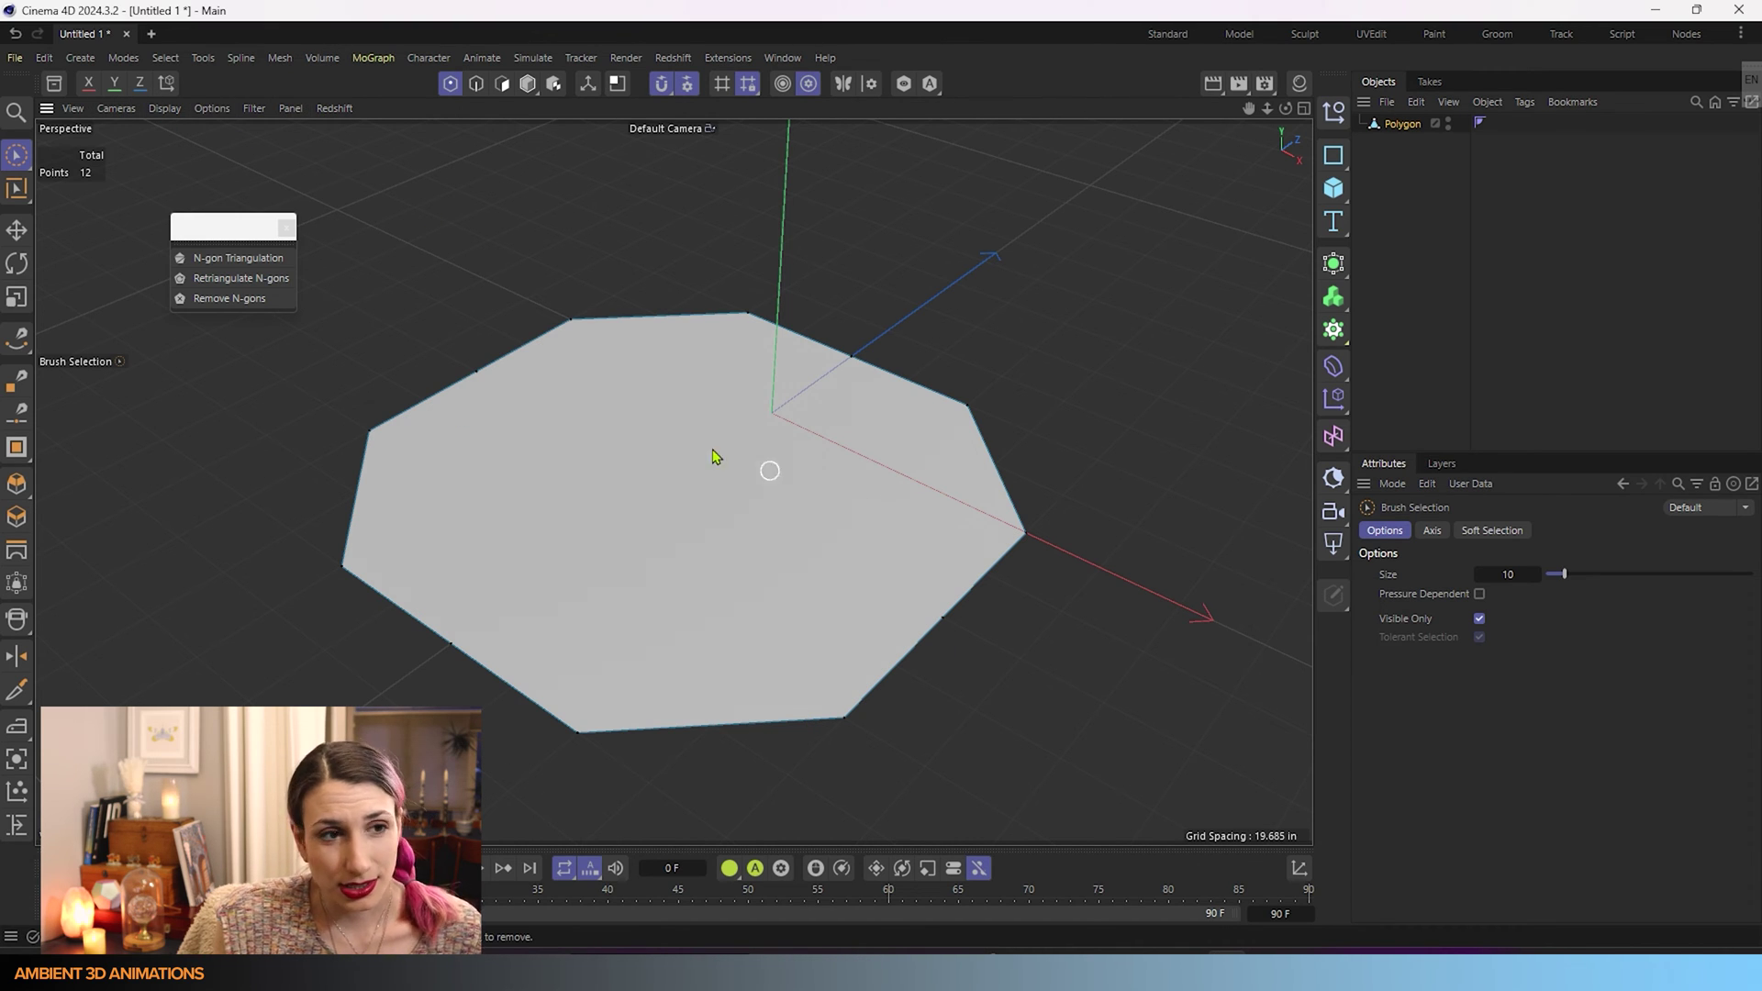
{"action": "left_click", "coordinate": [213, 108]}
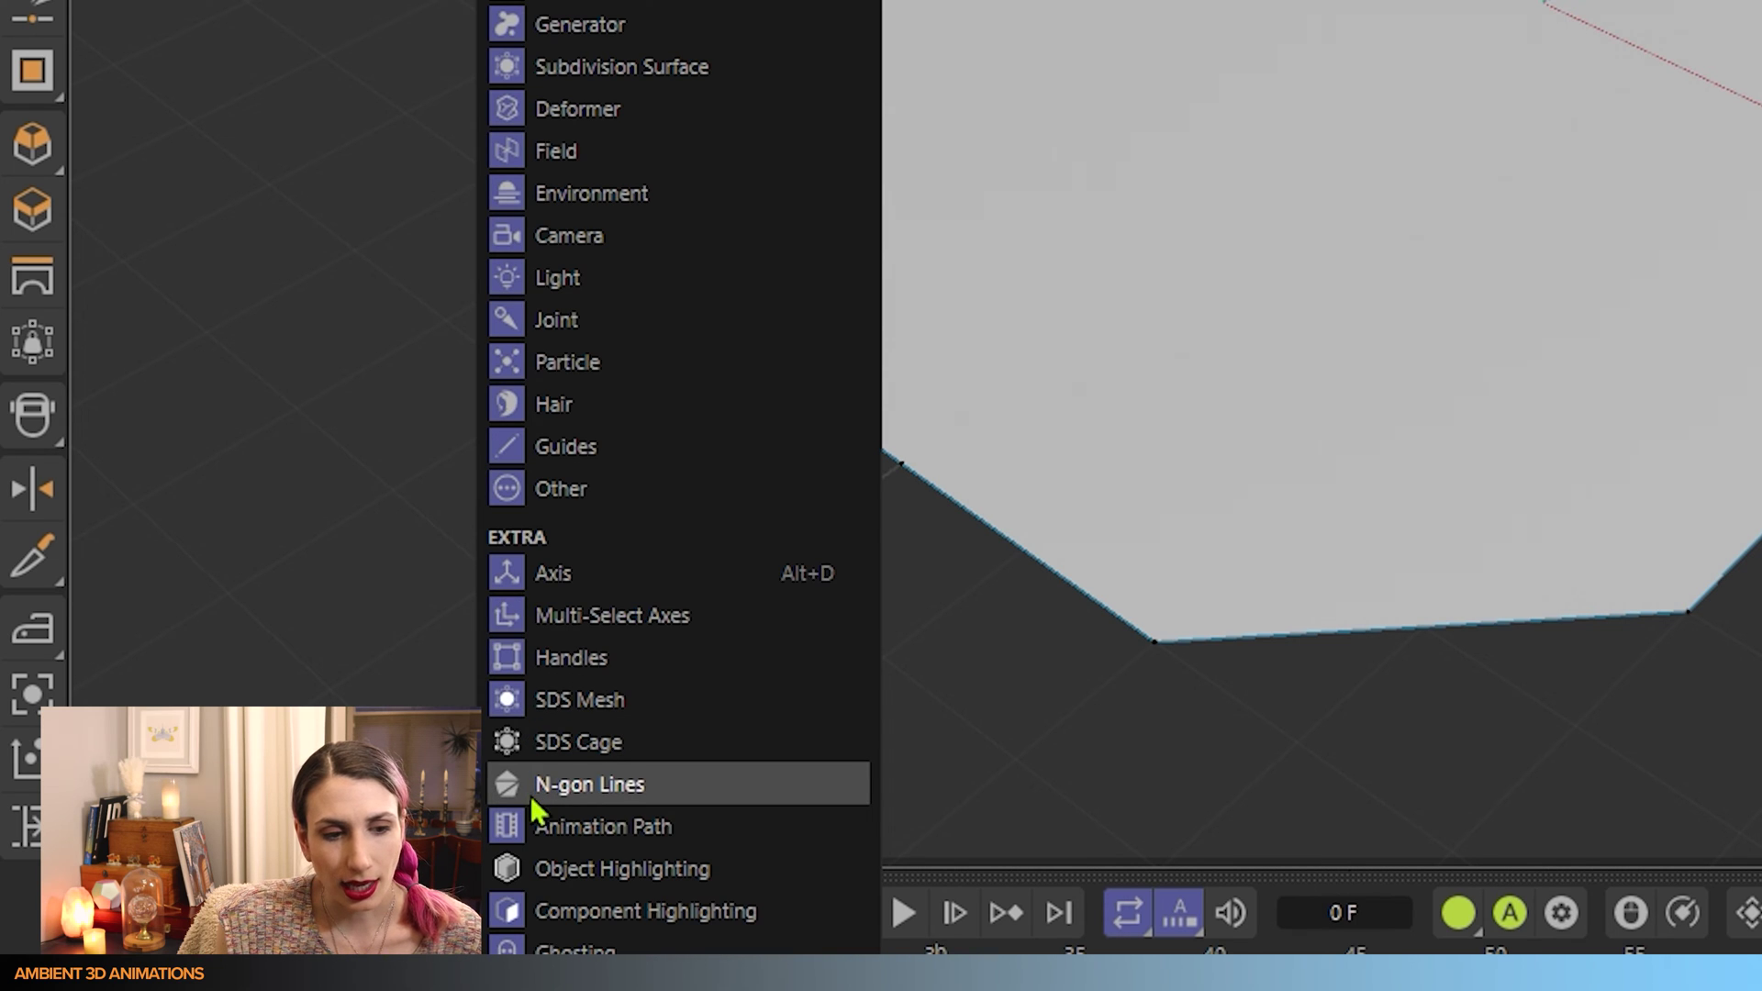
- Turn on the N-gon Lines filter and zoom in on the octagon's triangulation
{"action": "left_click", "coordinate": [520, 793]}
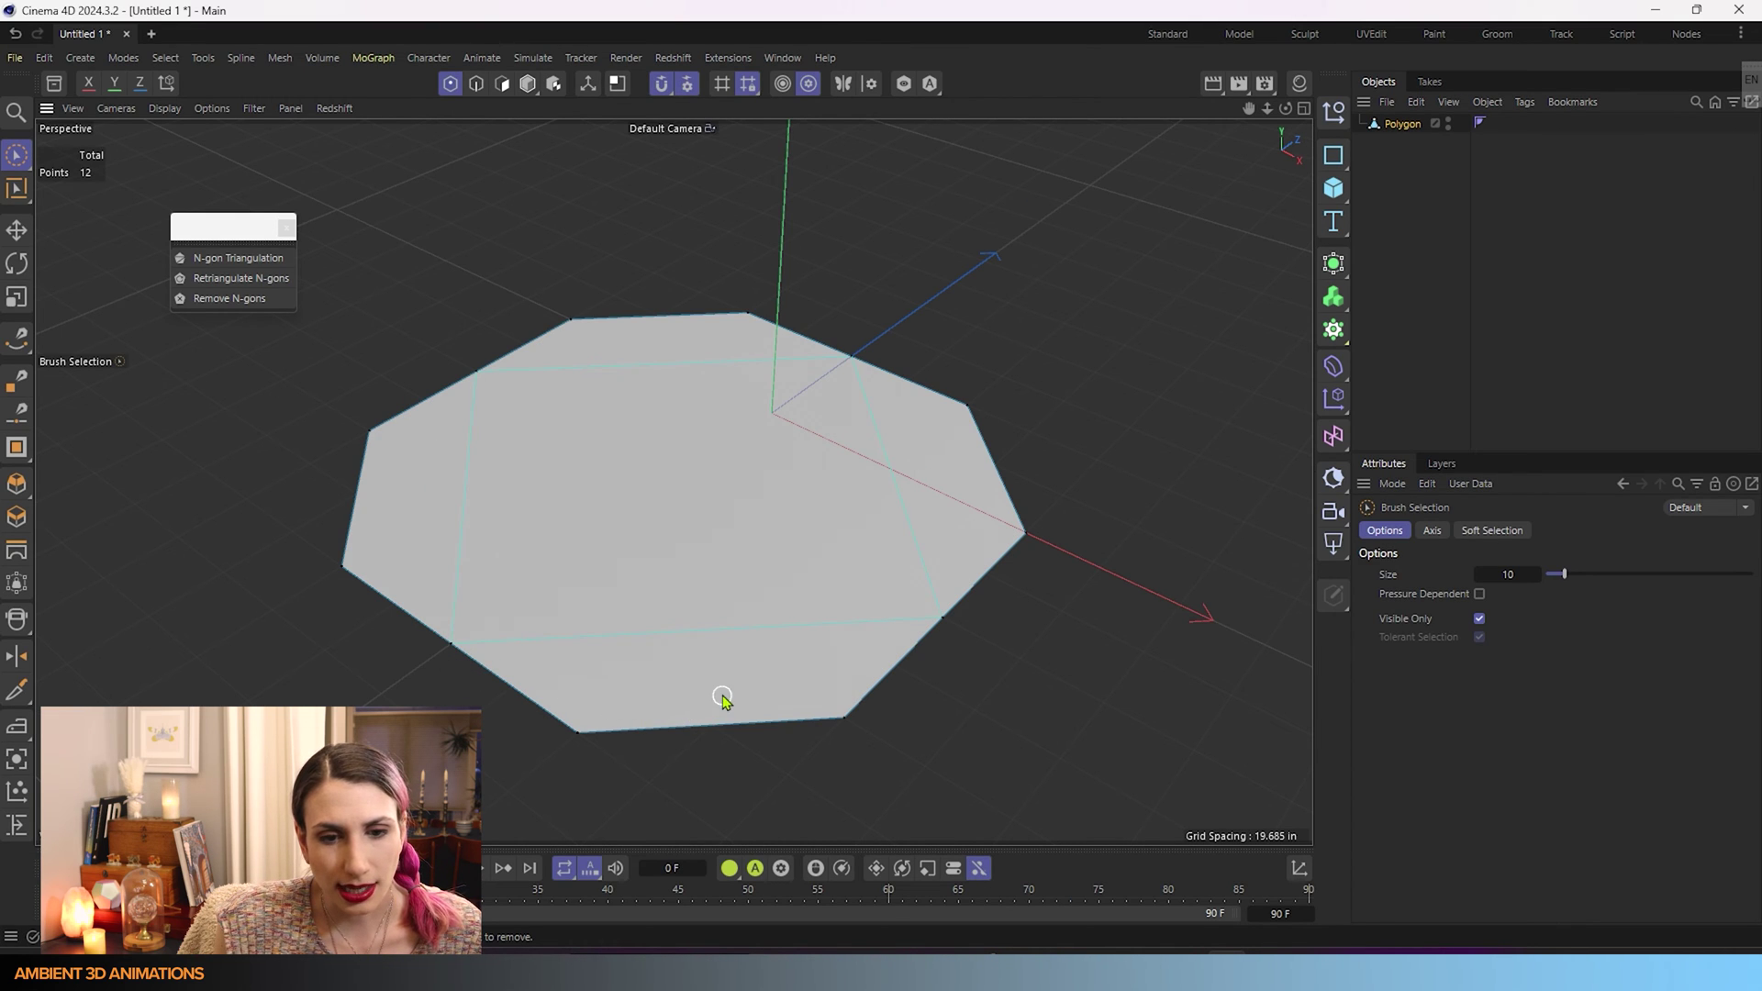
{"action": "scroll", "coordinate": [504, 653], "scroll_direction": "up", "scroll_amount": 2}
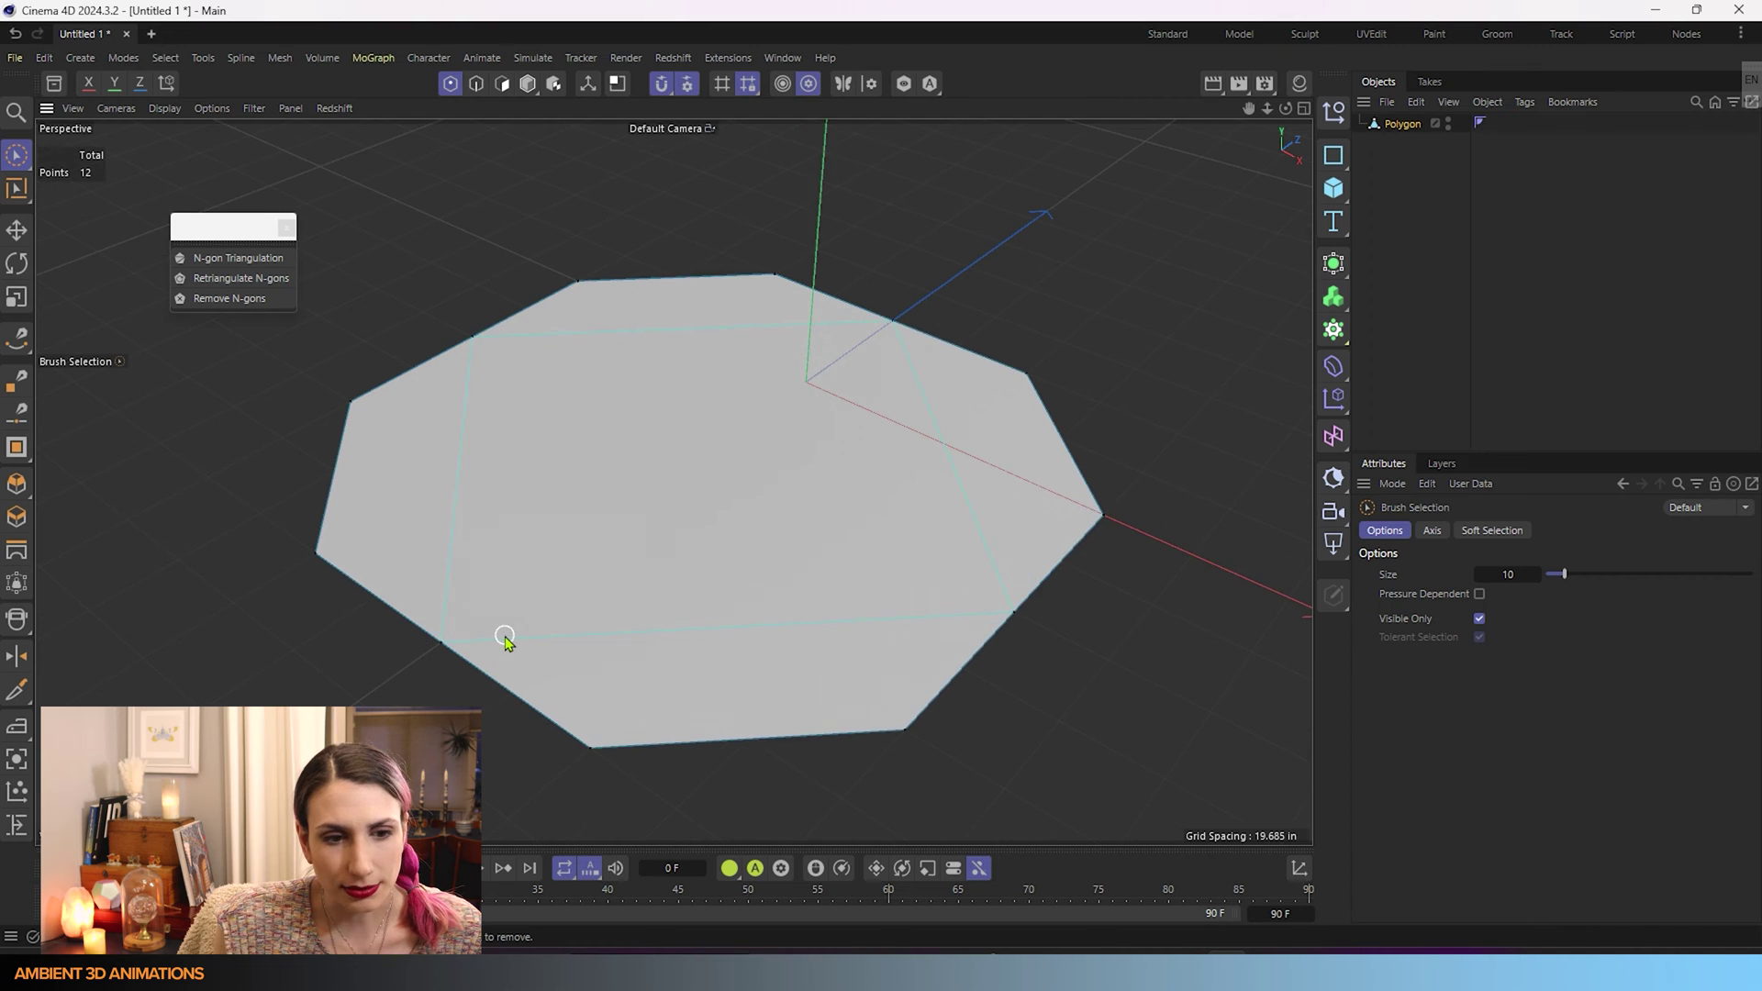
{"action": "scroll", "coordinate": [504, 653], "scroll_direction": "up", "scroll_amount": 3}
{"action": "scroll", "coordinate": [502, 656], "scroll_direction": "up", "scroll_amount": 2}
{"action": "scroll", "coordinate": [502, 655], "scroll_direction": "up", "scroll_amount": 2}
{"action": "scroll", "coordinate": [504, 657], "scroll_direction": "up", "scroll_amount": 2}
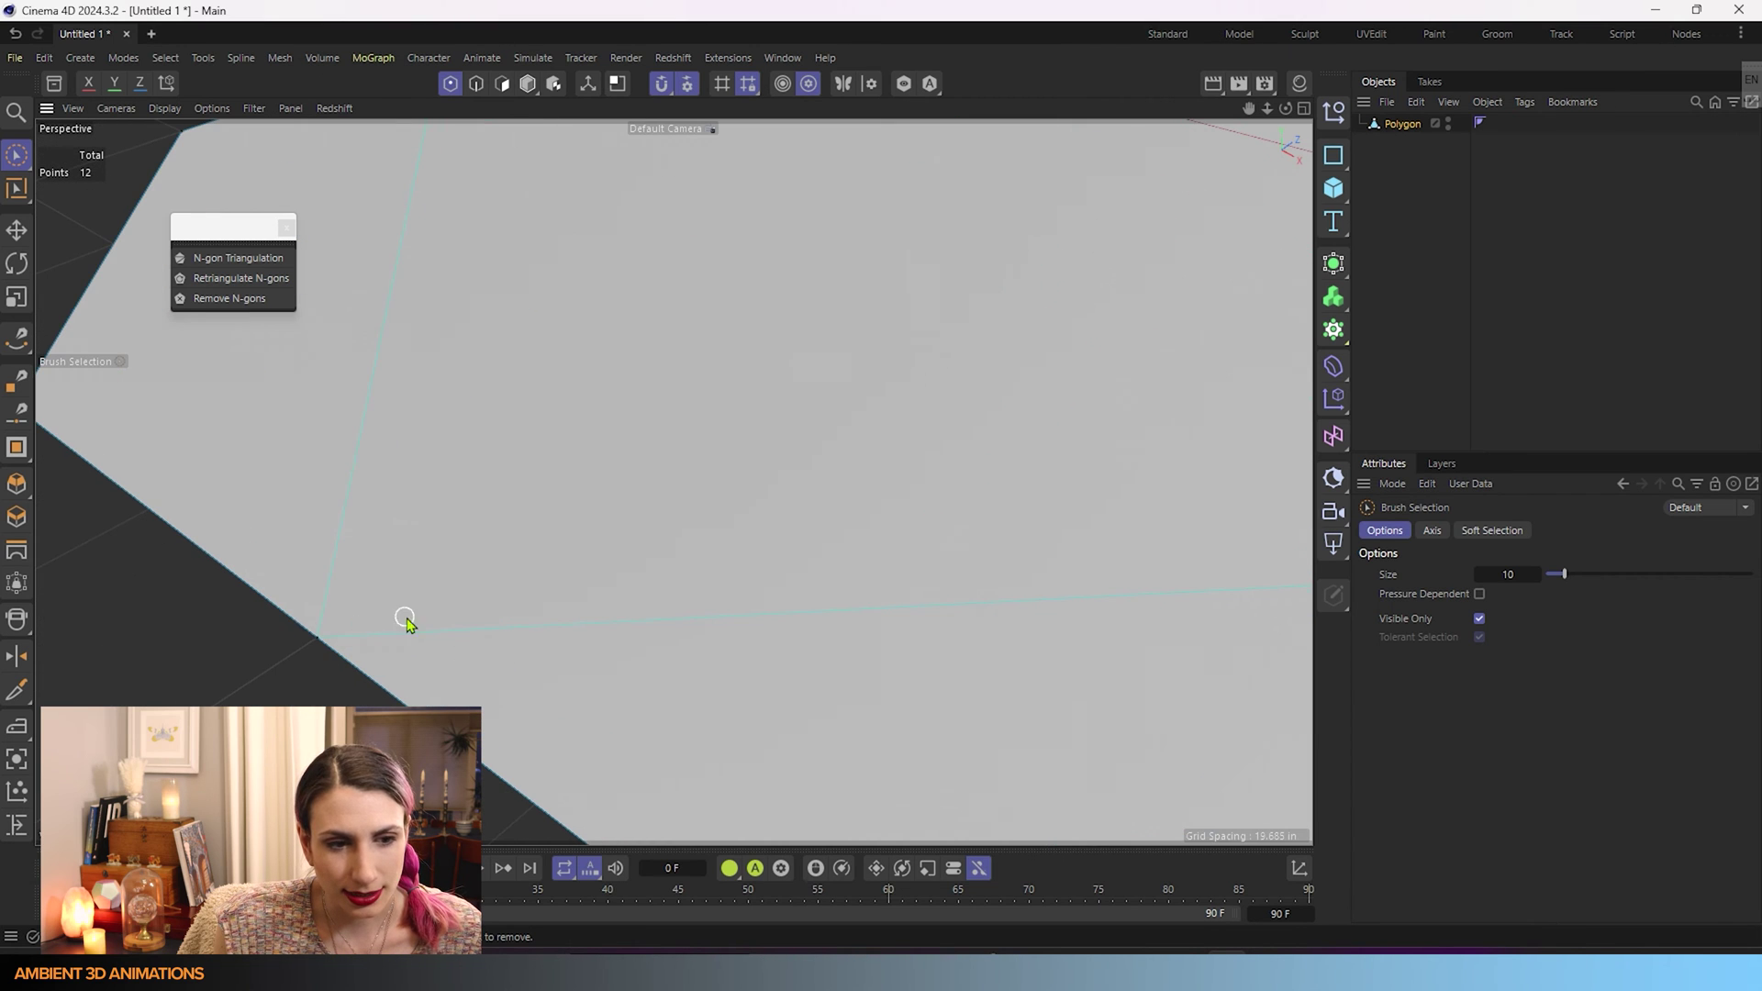
{"action": "scroll", "coordinate": [632, 679], "scroll_direction": "down", "scroll_amount": 3}
- Orbit and zoom to inspect the octagon edge-on and from a tilted angle
{"action": "mouse_move", "coordinate": [630, 688]}
{"action": "left_mouse_down", "text": "alt"}
{"action": "mouse_move", "coordinate": [712, 601]}
{"action": "mouse_move", "coordinate": [796, 582]}
{"action": "mouse_move", "coordinate": [731, 676]}
{"action": "mouse_move", "coordinate": [672, 657]}
{"action": "mouse_move", "coordinate": [718, 619]}
{"action": "left_mouse_up", "text": "alt"}
{"action": "scroll", "coordinate": [961, 633], "scroll_direction": "down", "scroll_amount": 2}
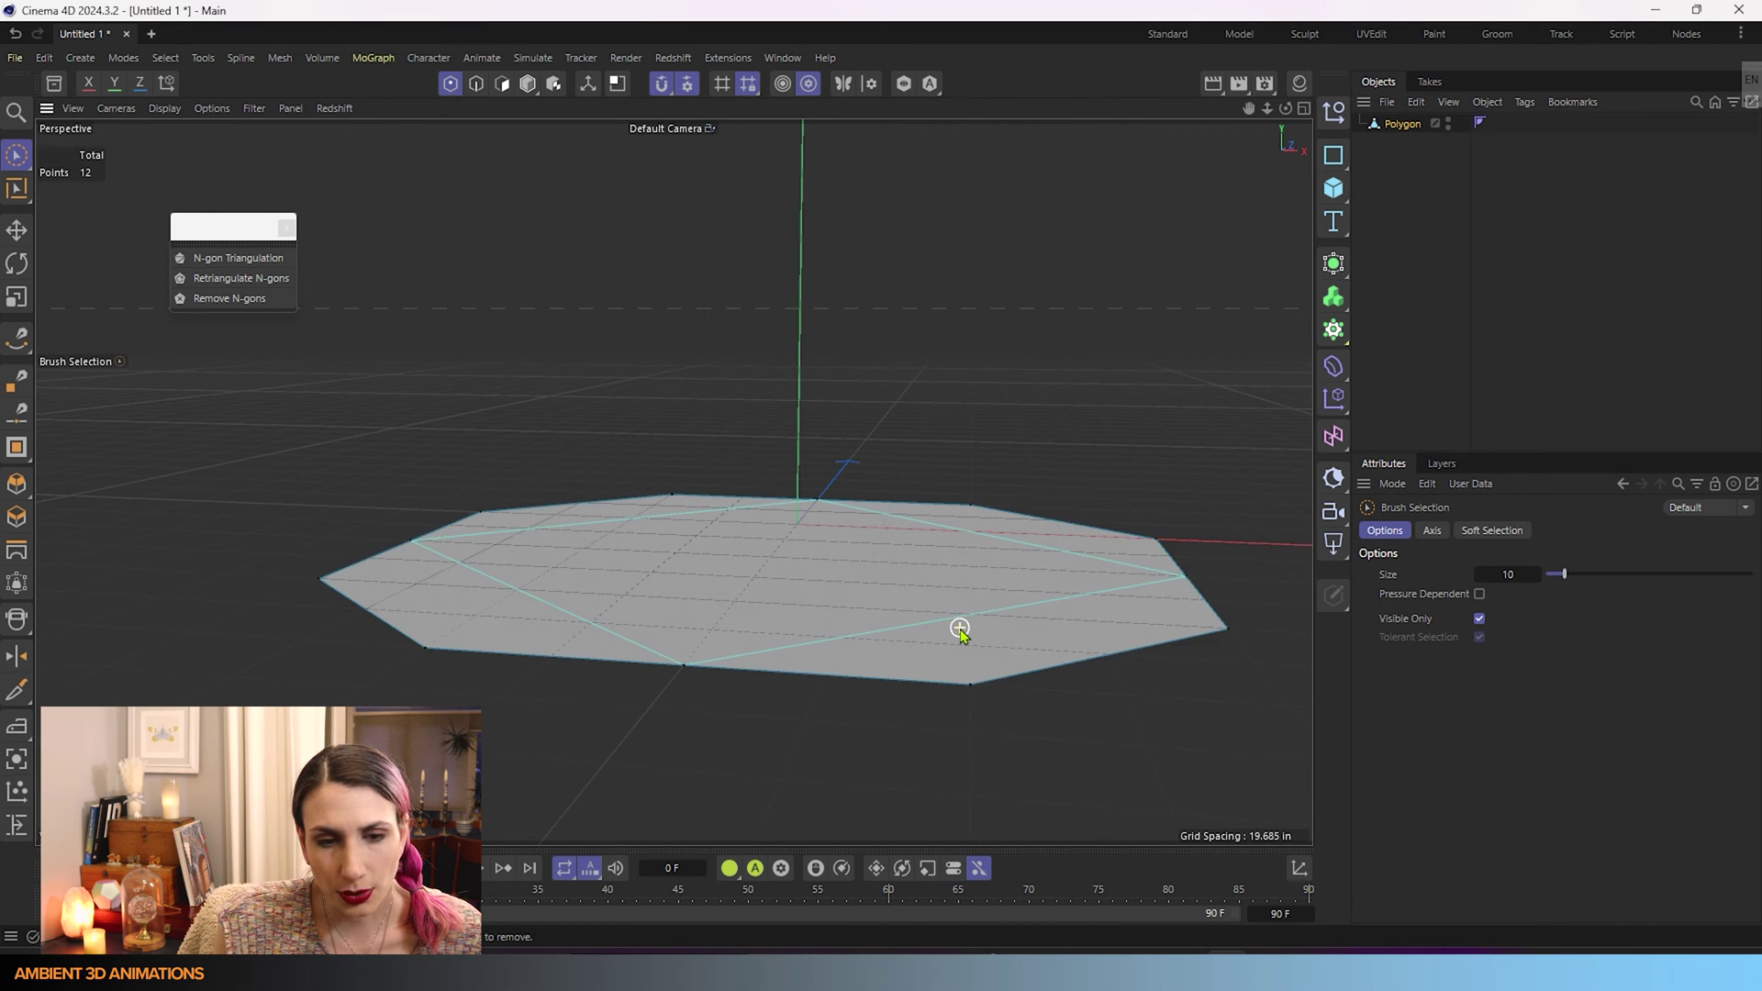
{"action": "left_click_drag", "start_coordinate": [954, 628], "coordinate": [954, 641], "text": "alt"}
{"action": "scroll", "coordinate": [954, 641], "scroll_direction": "up", "scroll_amount": 5}
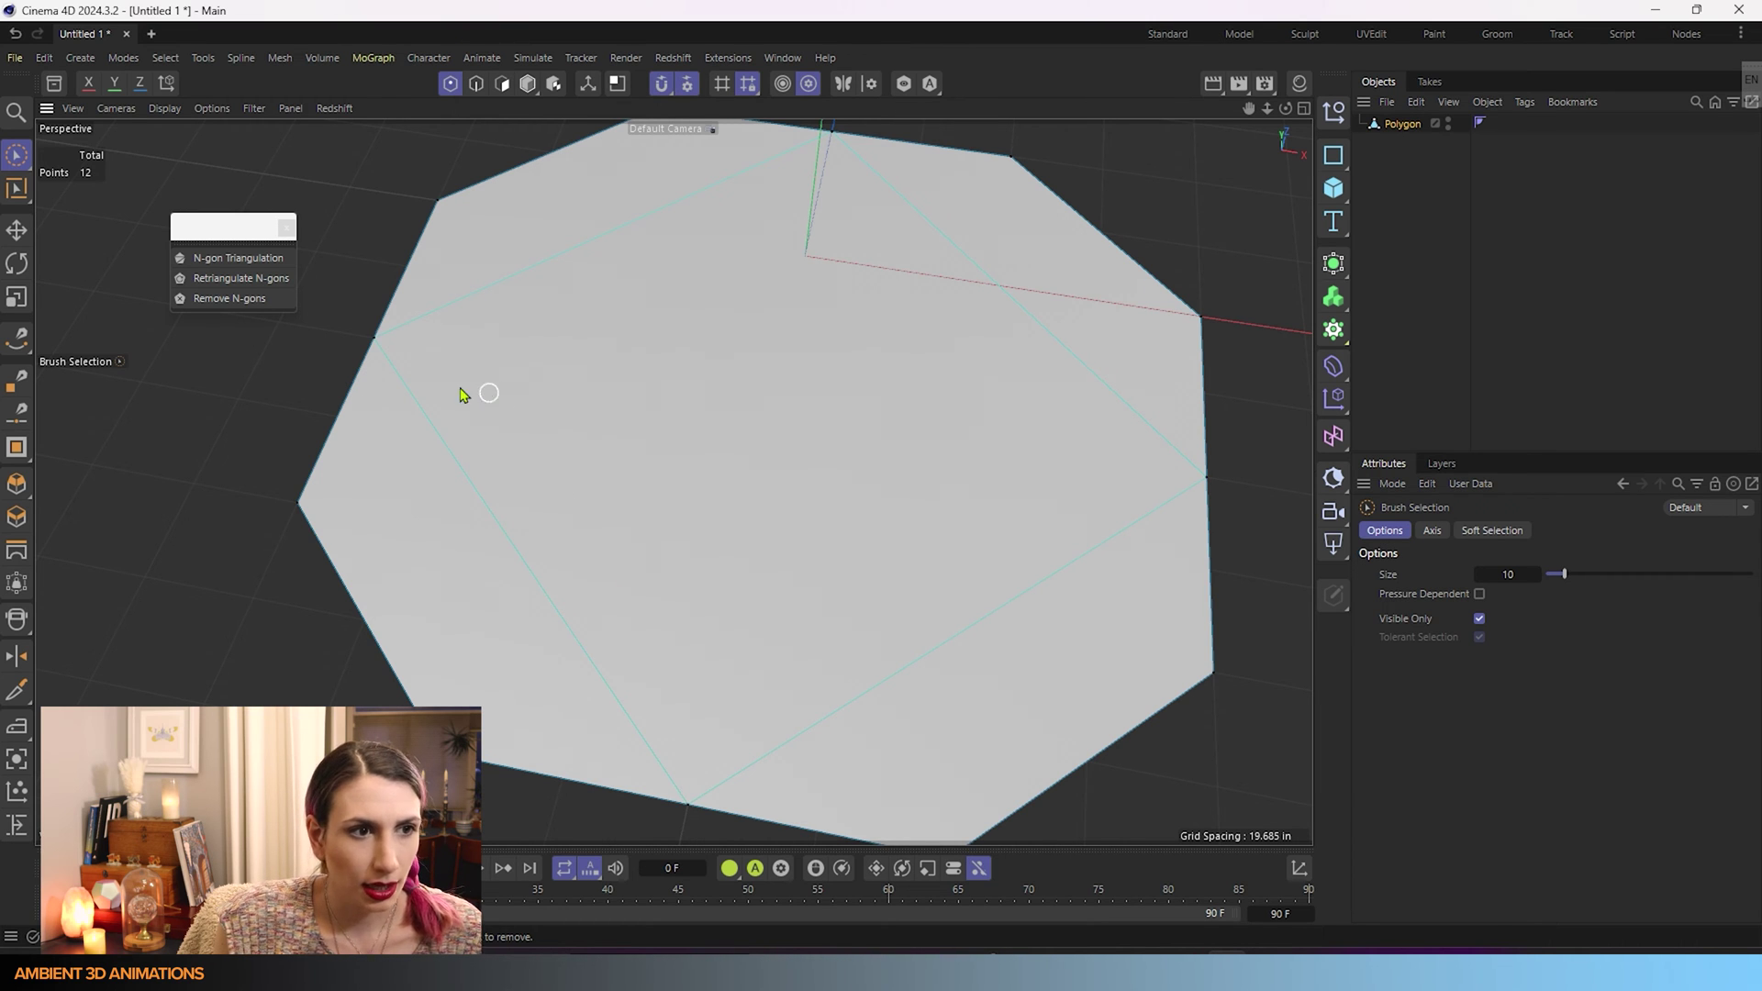
{"action": "scroll", "coordinate": [767, 677], "scroll_direction": "down", "scroll_amount": 3}
{"action": "mouse_move", "coordinate": [767, 677]}
{"action": "left_mouse_down", "text": "alt"}
{"action": "mouse_move", "coordinate": [911, 590]}
{"action": "mouse_move", "coordinate": [924, 523]}
{"action": "mouse_move", "coordinate": [862, 548]}
{"action": "mouse_move", "coordinate": [822, 649]}
{"action": "mouse_move", "coordinate": [853, 672]}
{"action": "mouse_move", "coordinate": [873, 581]}
{"action": "mouse_move", "coordinate": [877, 608]}
{"action": "mouse_move", "coordinate": [845, 617]}
{"action": "mouse_move", "coordinate": [531, 617]}
{"action": "mouse_move", "coordinate": [547, 629]}
{"action": "left_mouse_up", "text": "alt"}
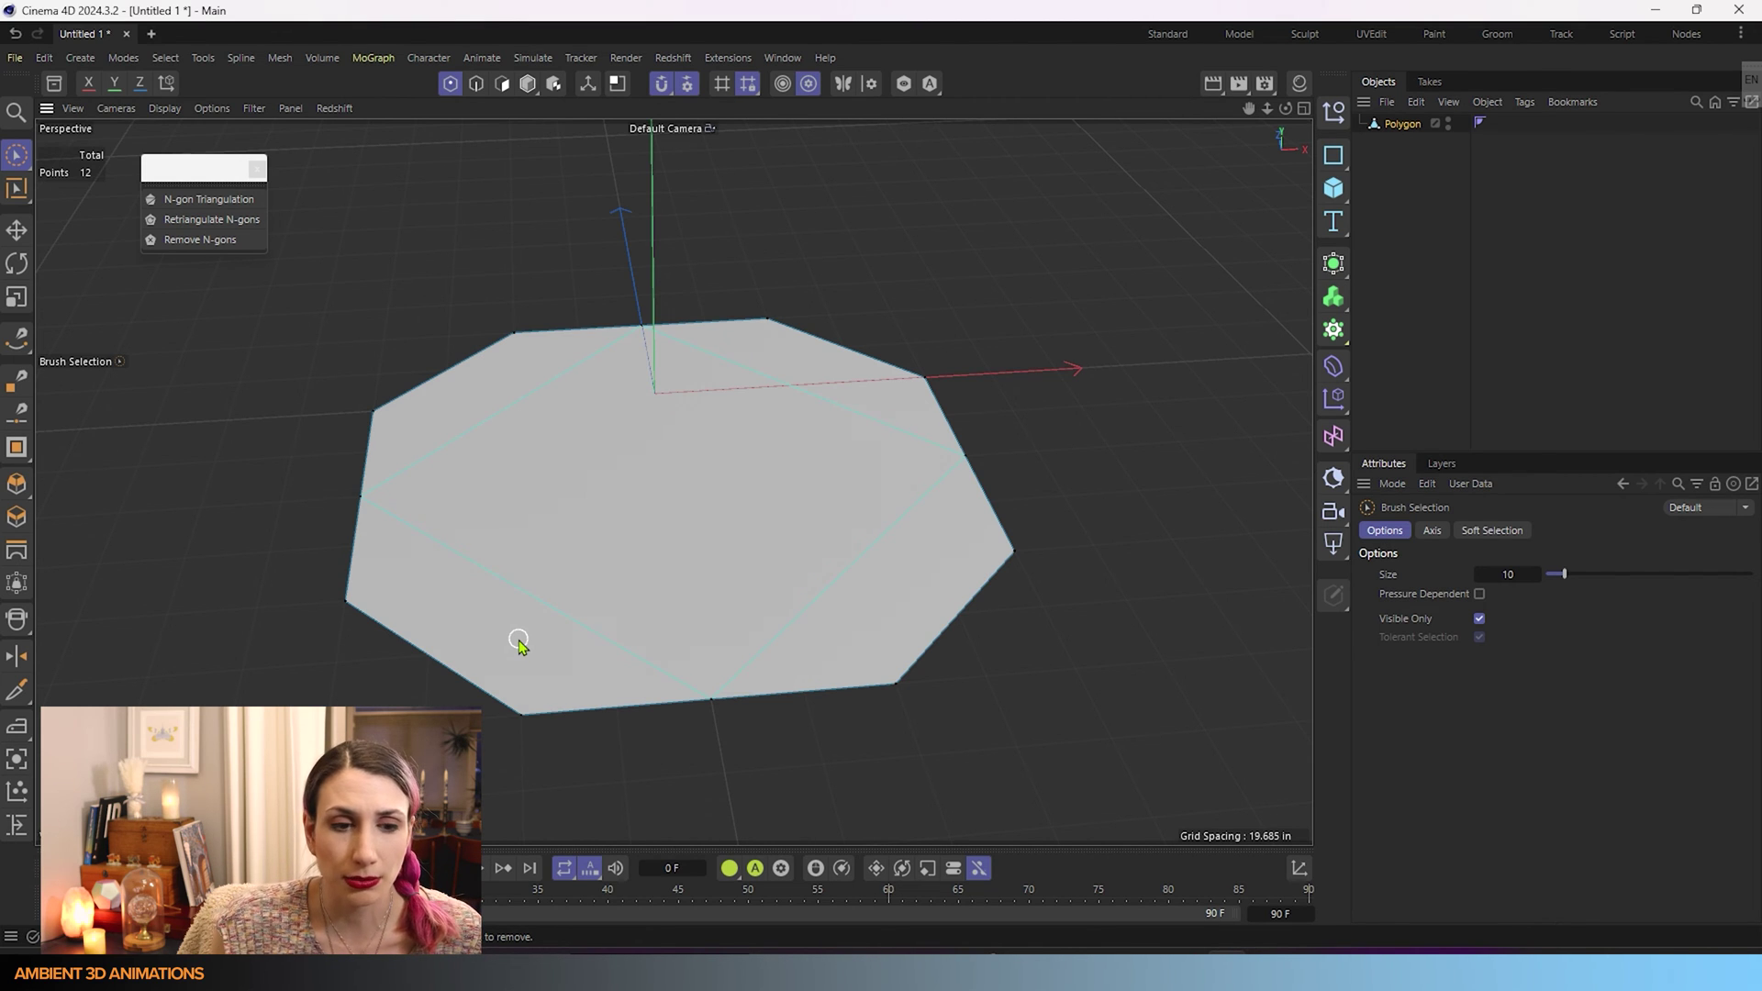
{"action": "left_click", "coordinate": [522, 716]}
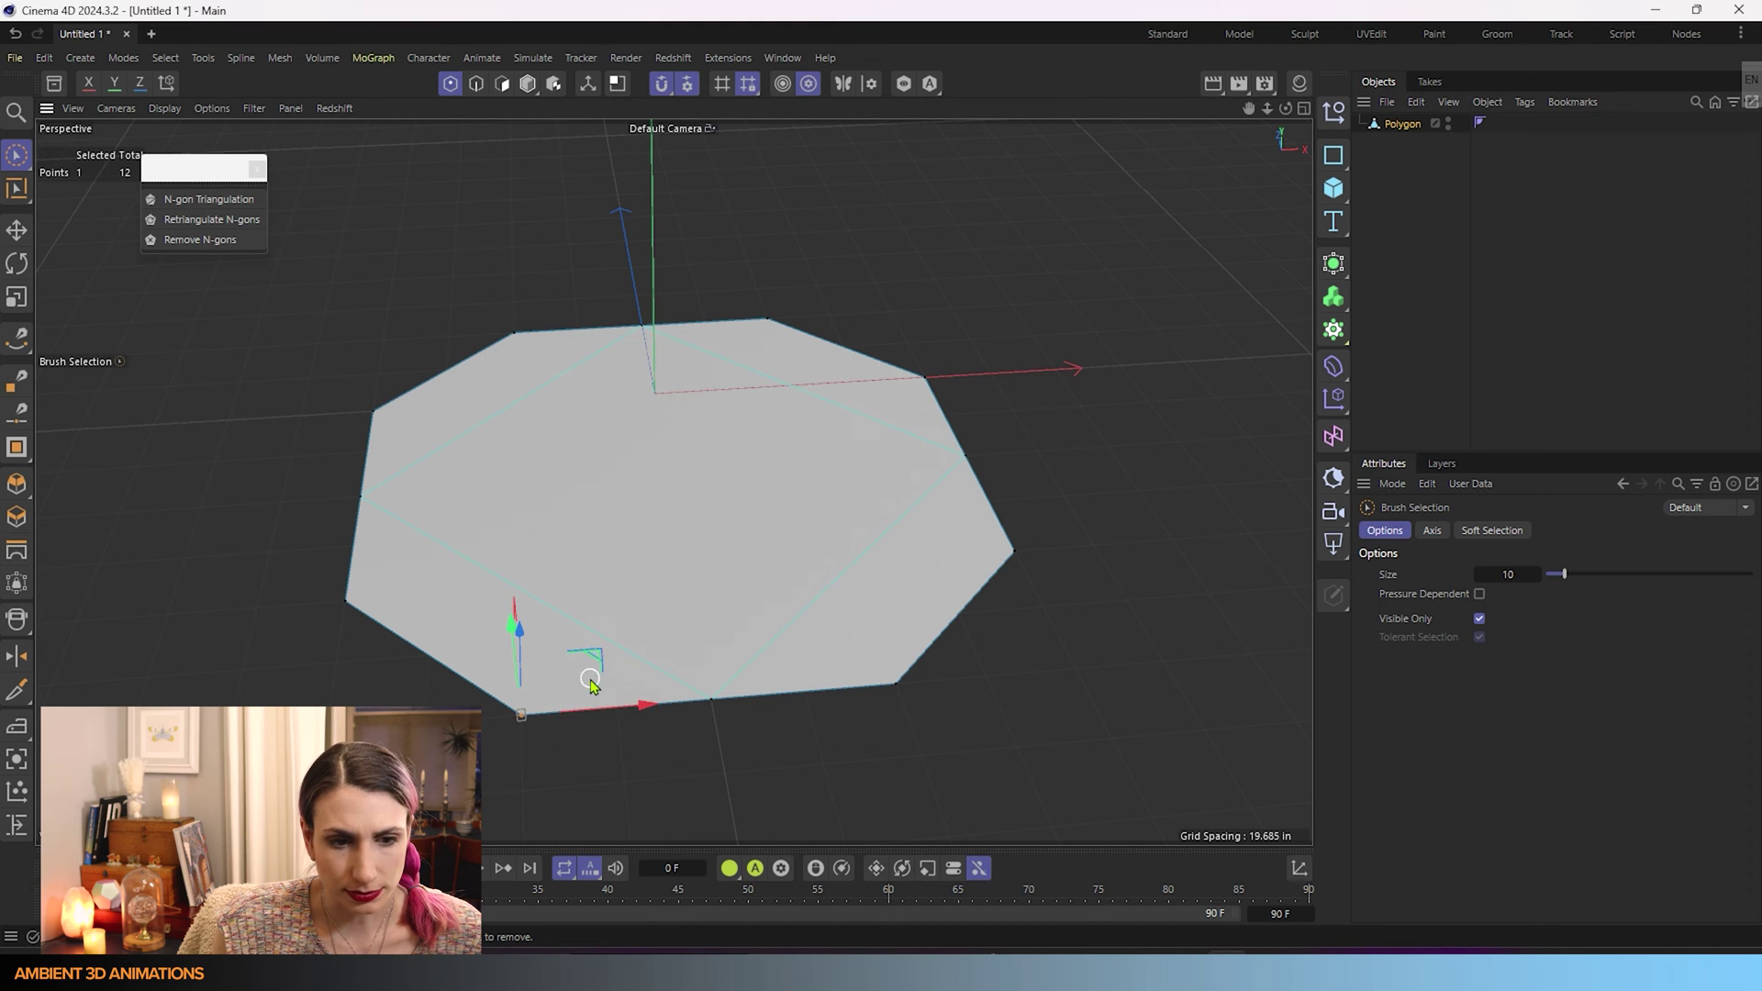
{"action": "mouse_move", "coordinate": [648, 712]}
{"action": "left_mouse_down", "text": "alt"}
{"action": "mouse_move", "coordinate": [552, 608]}
{"action": "mouse_move", "coordinate": [698, 491]}
{"action": "mouse_move", "coordinate": [643, 490]}
{"action": "mouse_move", "coordinate": [618, 513]}
{"action": "mouse_move", "coordinate": [679, 470]}
{"action": "left_mouse_up", "text": "alt"}
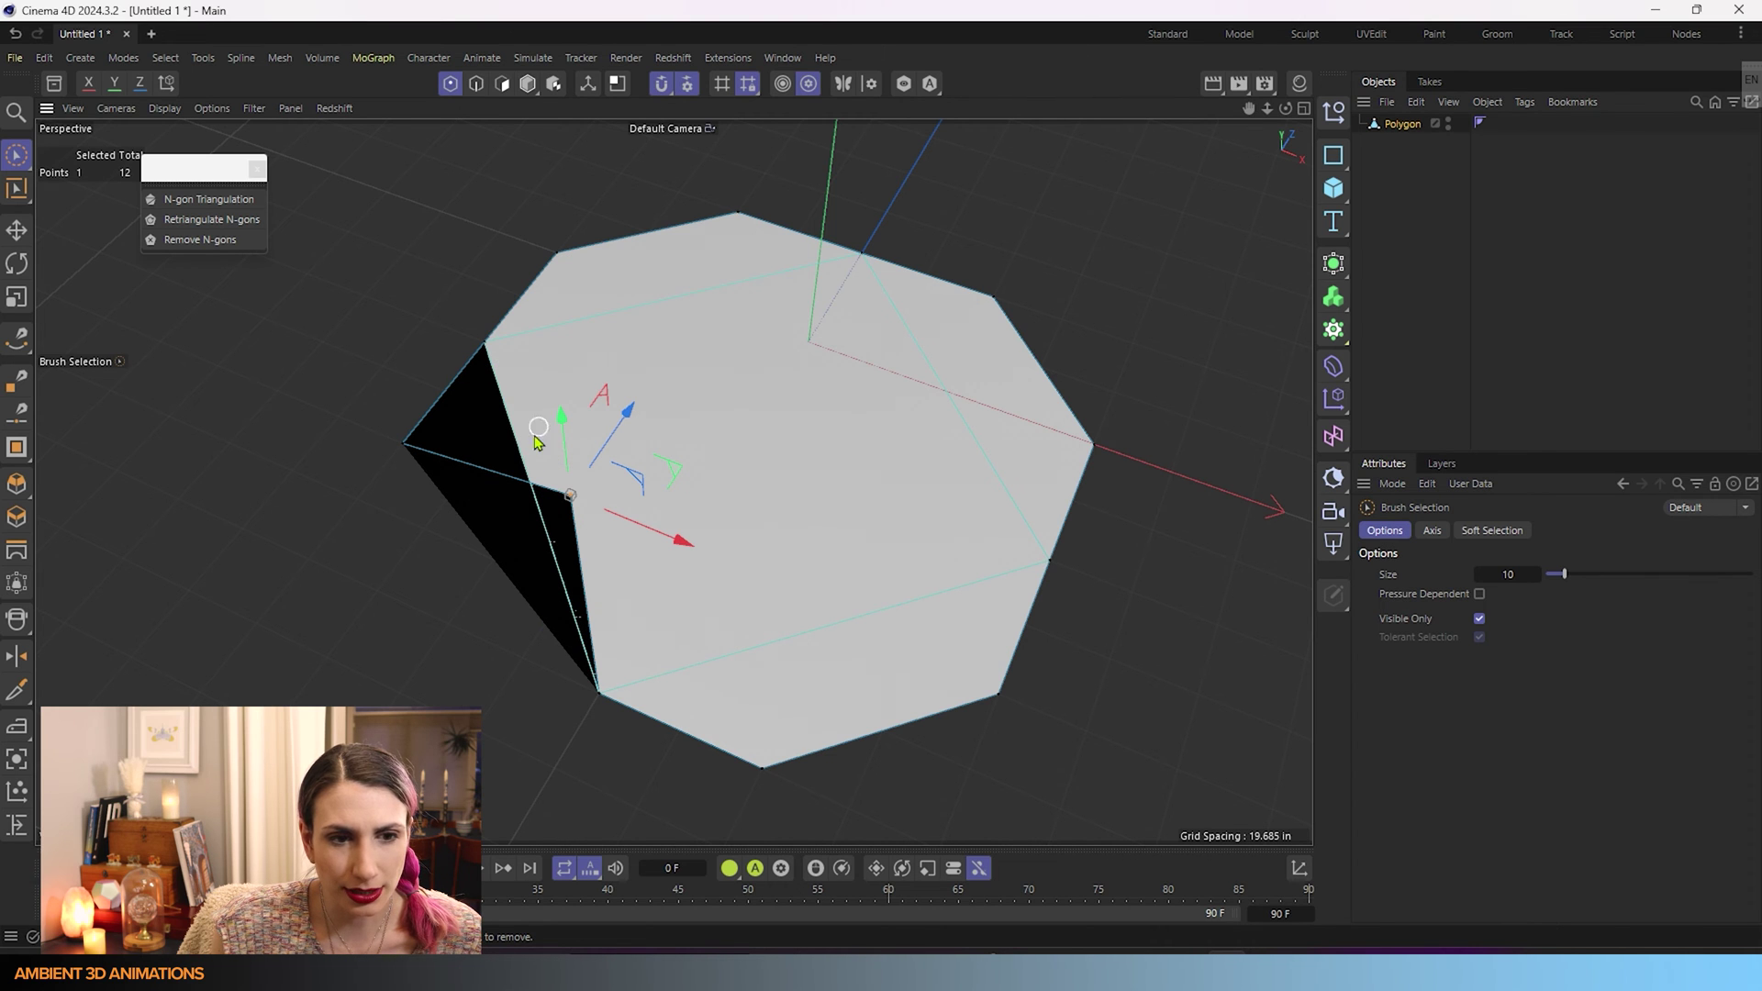
{"action": "scroll", "coordinate": [504, 536], "scroll_direction": "up", "scroll_amount": 2}
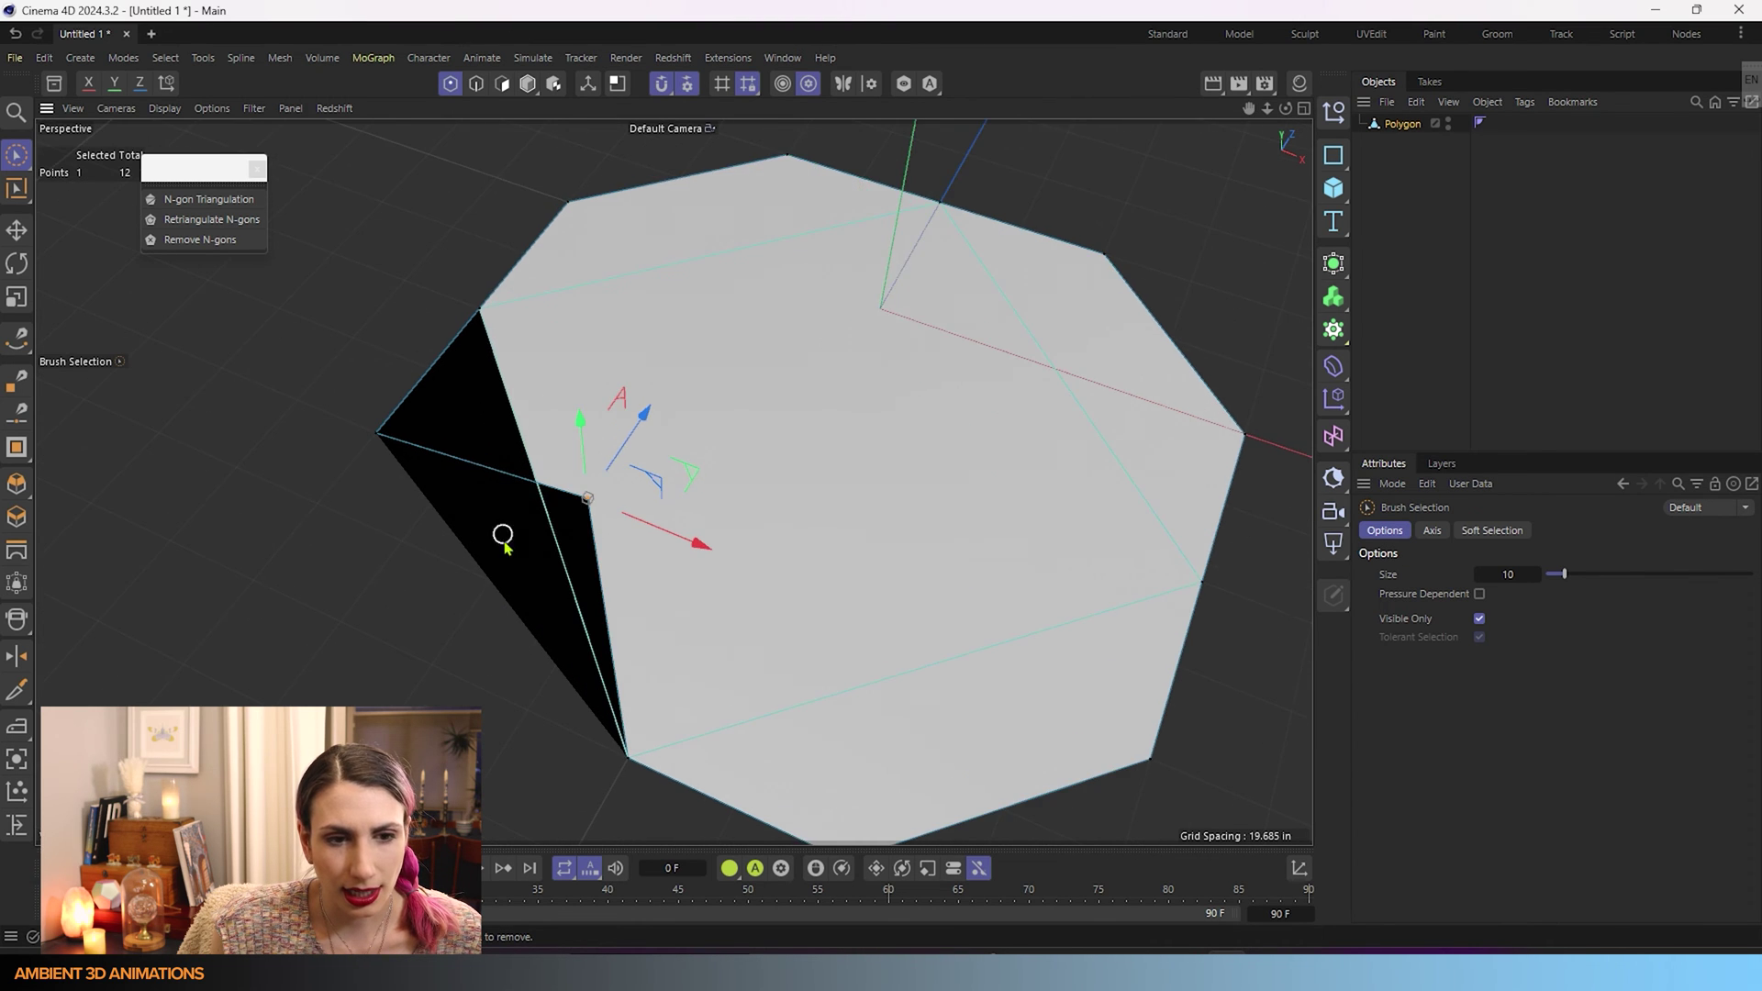
{"action": "mouse_move", "coordinate": [504, 535]}
{"action": "left_mouse_down", "text": "alt"}
{"action": "mouse_move", "coordinate": [515, 614]}
{"action": "mouse_move", "coordinate": [452, 660]}
{"action": "mouse_move", "coordinate": [389, 518]}
{"action": "left_mouse_up", "text": "alt"}
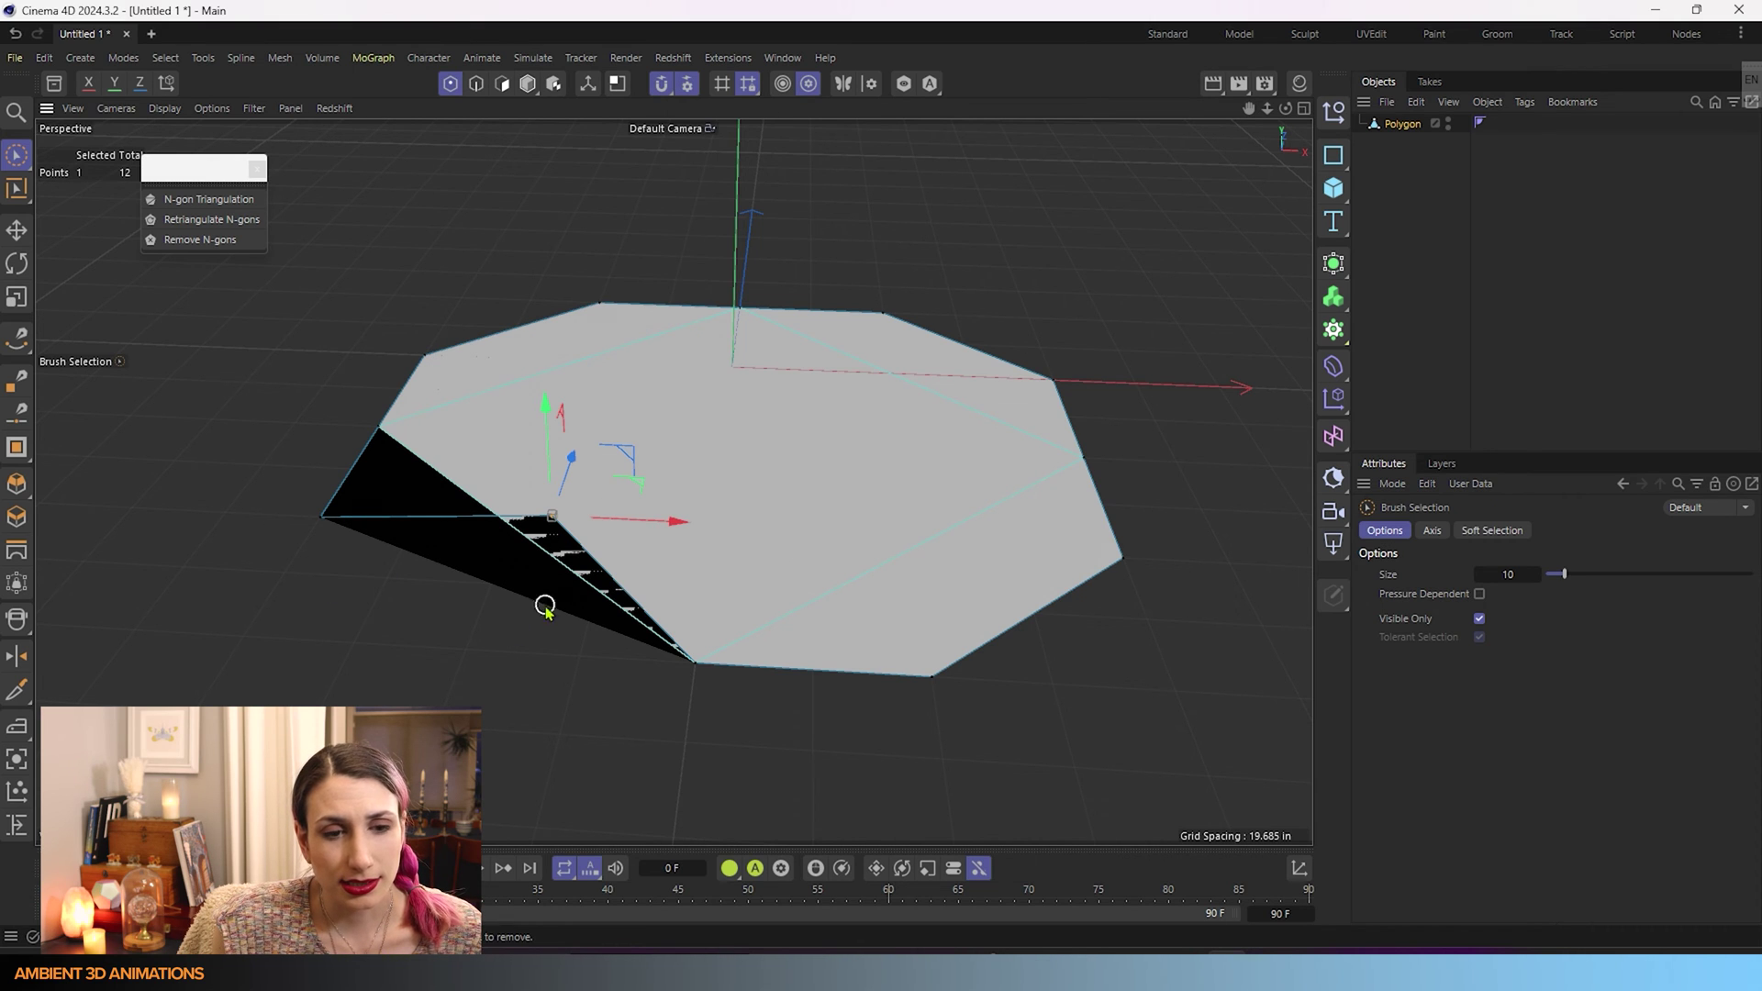
{"action": "key", "text": "ctrl+z"}
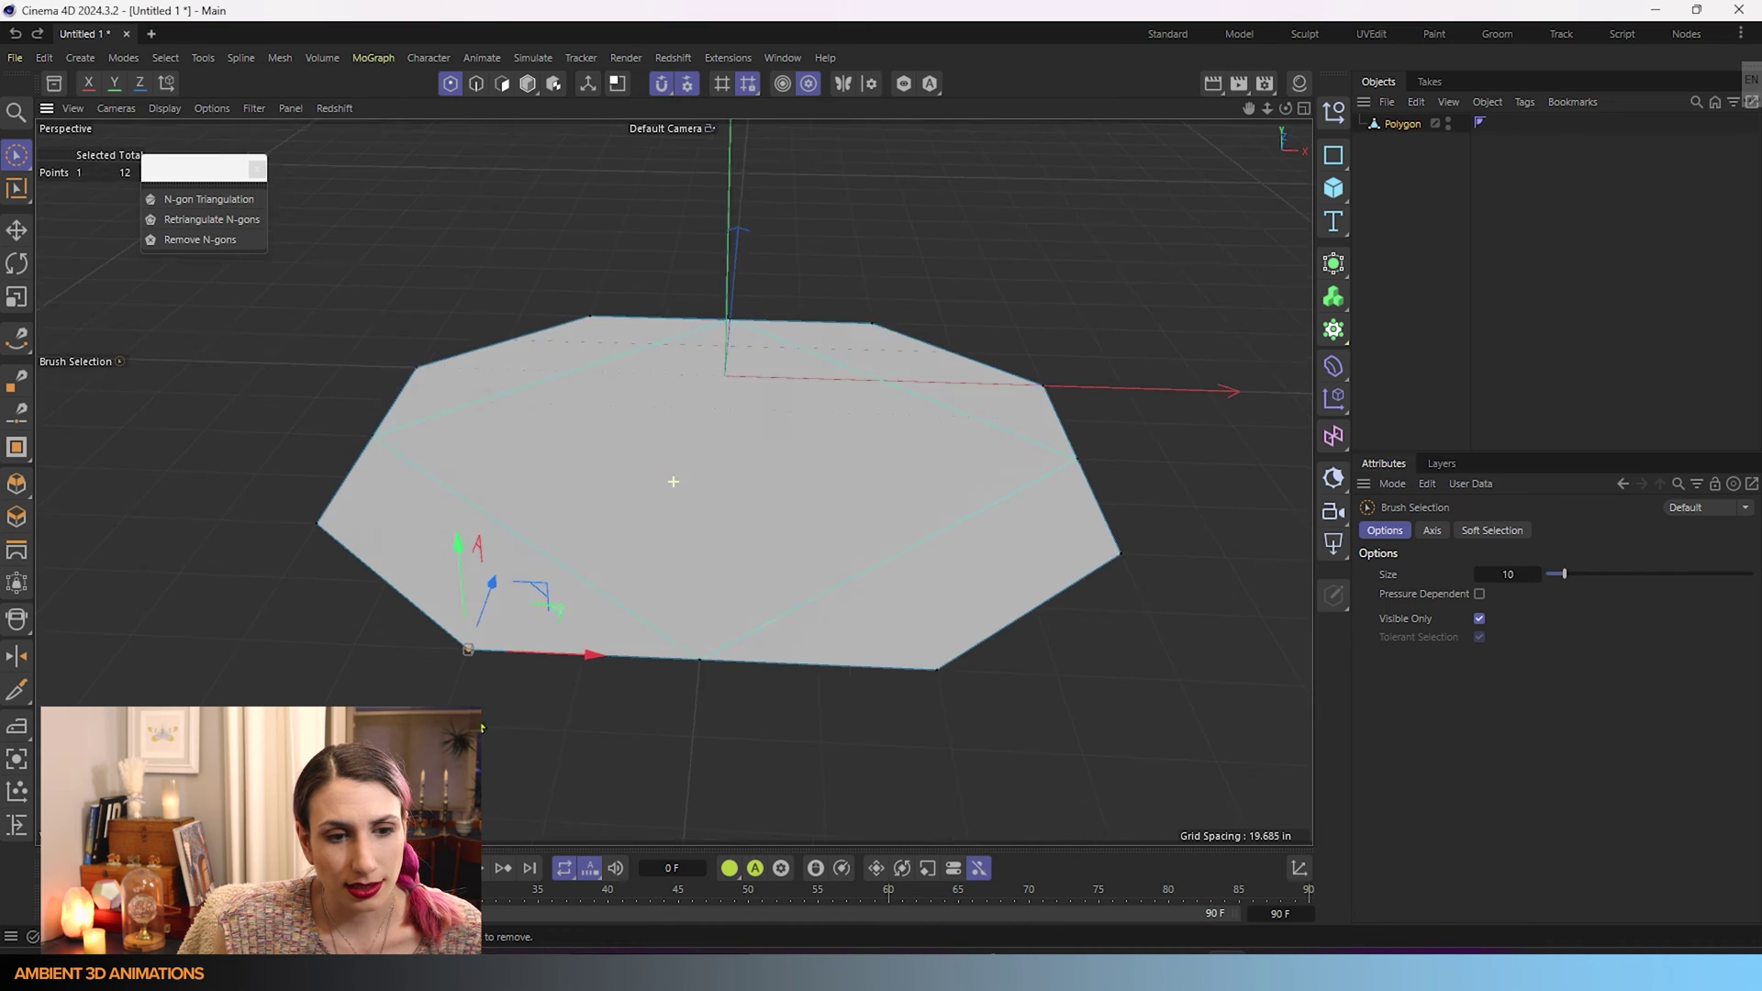
- Test-move the lower-left corner point along Y, then pull it inward toward the centre
{"action": "left_click_drag", "start_coordinate": [477, 693], "coordinate": [492, 669], "text": "alt"}
{"action": "left_click_drag", "start_coordinate": [482, 497], "coordinate": [501, 461]}
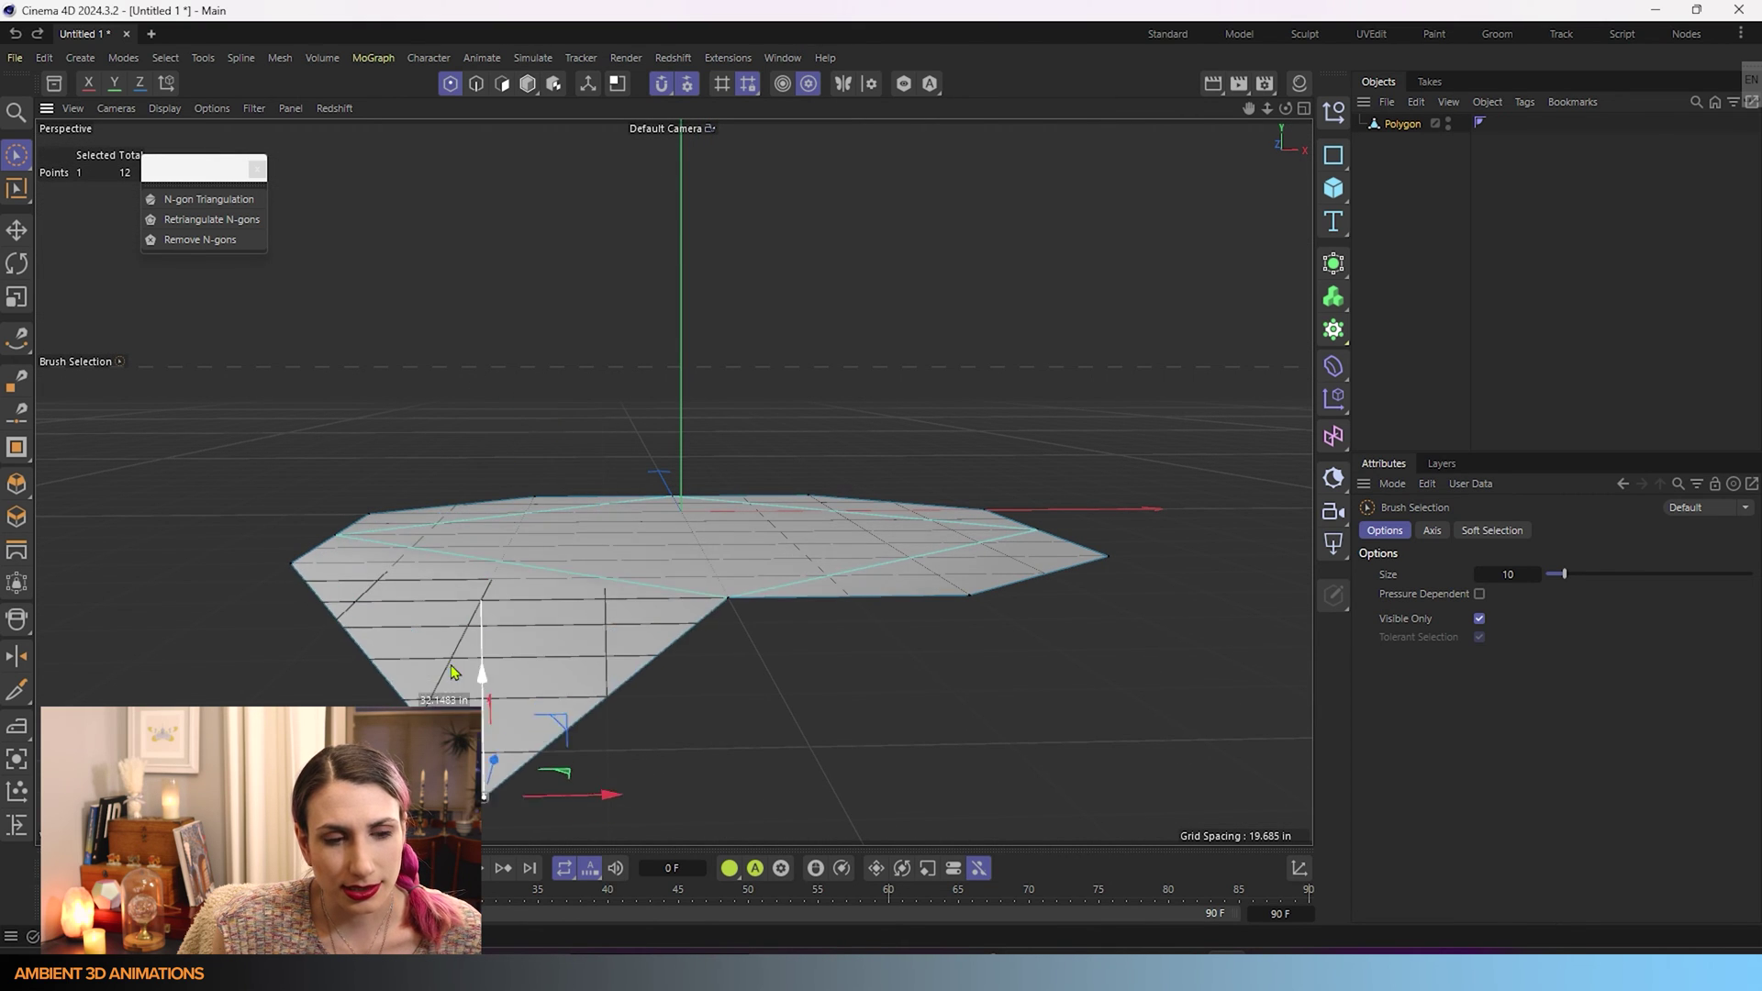
{"action": "left_click_drag", "start_coordinate": [501, 461], "coordinate": [508, 404]}
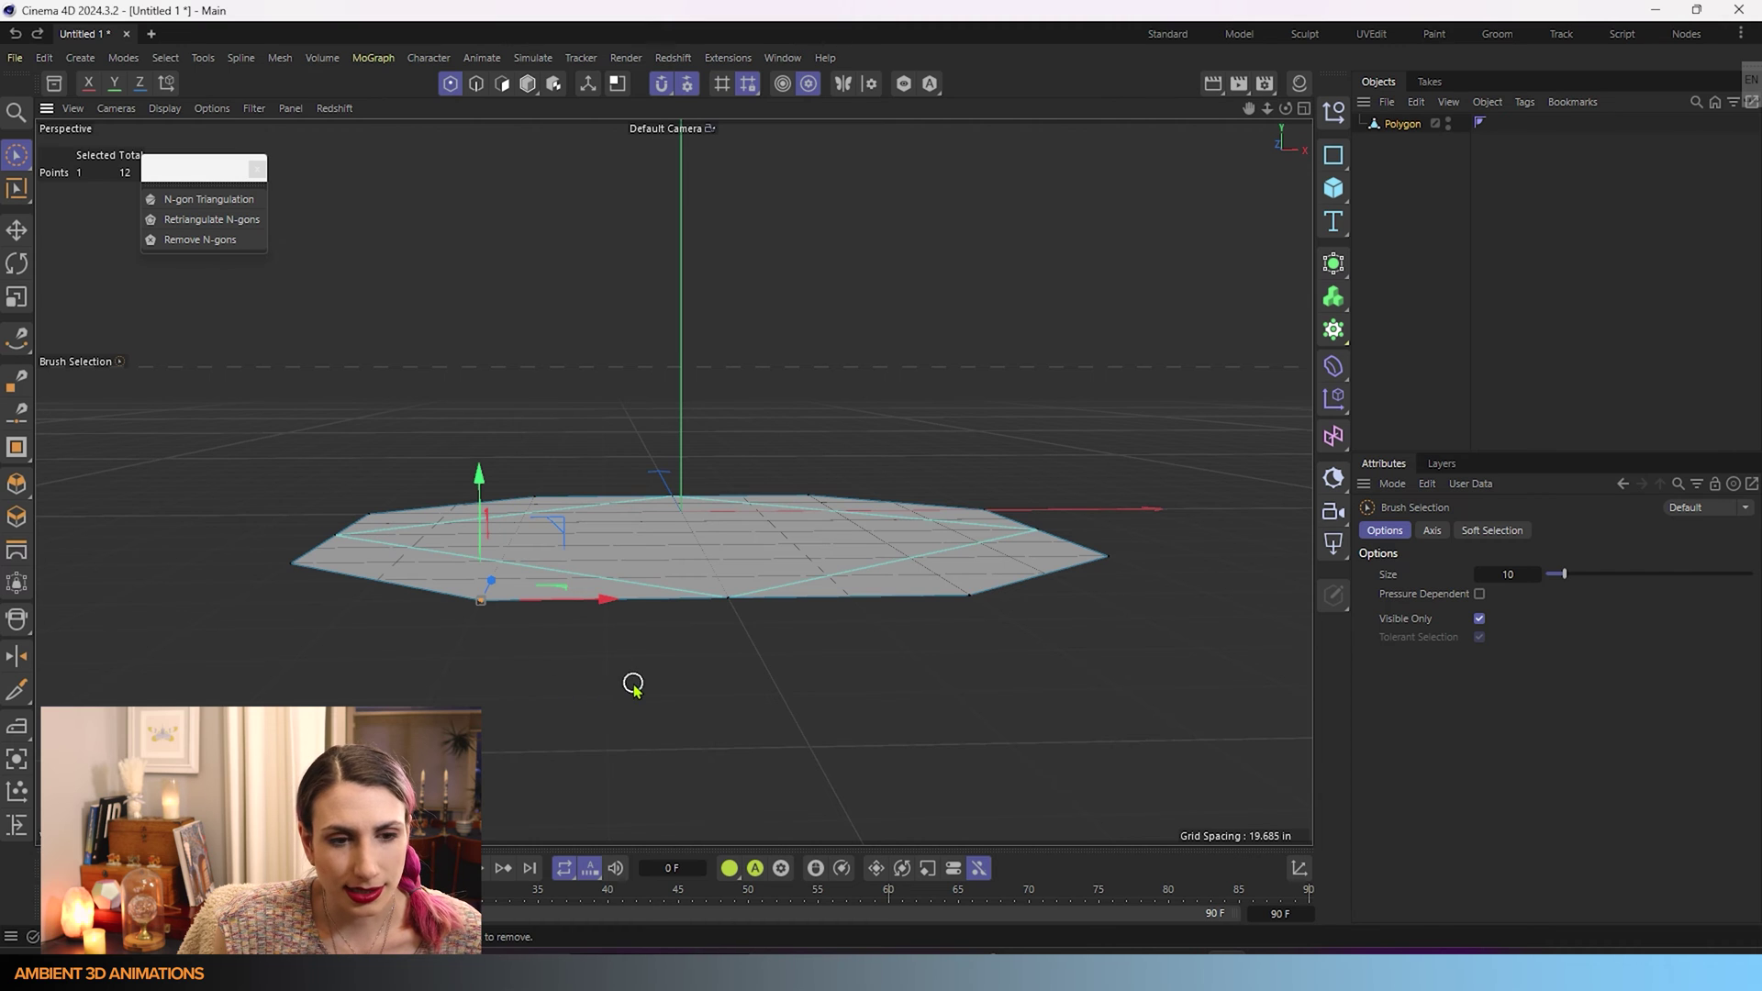
{"action": "mouse_move", "coordinate": [629, 685]}
{"action": "left_mouse_down", "text": "alt"}
{"action": "mouse_move", "coordinate": [562, 767]}
{"action": "mouse_move", "coordinate": [750, 771]}
{"action": "mouse_move", "coordinate": [776, 734]}
{"action": "left_mouse_up", "text": "alt"}
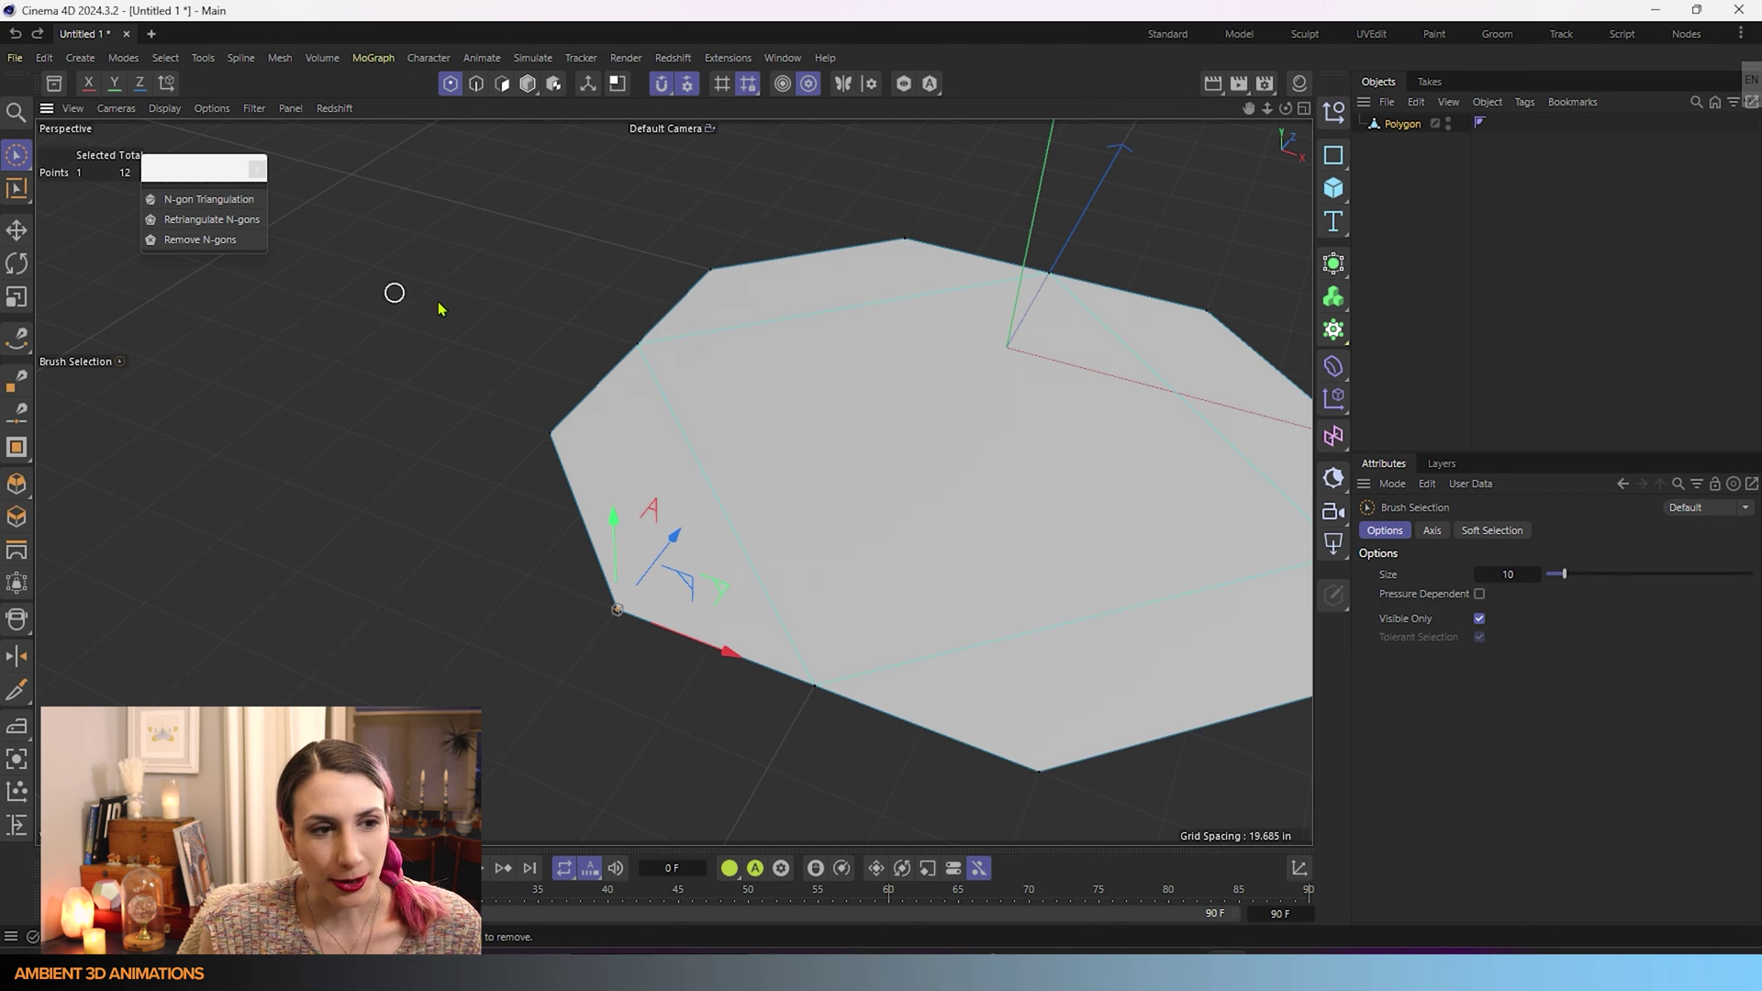
{"action": "mouse_move", "coordinate": [393, 290]}
{"action": "left_mouse_down", "text": "alt"}
{"action": "mouse_move", "coordinate": [889, 495]}
{"action": "mouse_move", "coordinate": [660, 535]}
{"action": "left_mouse_up", "text": "alt"}
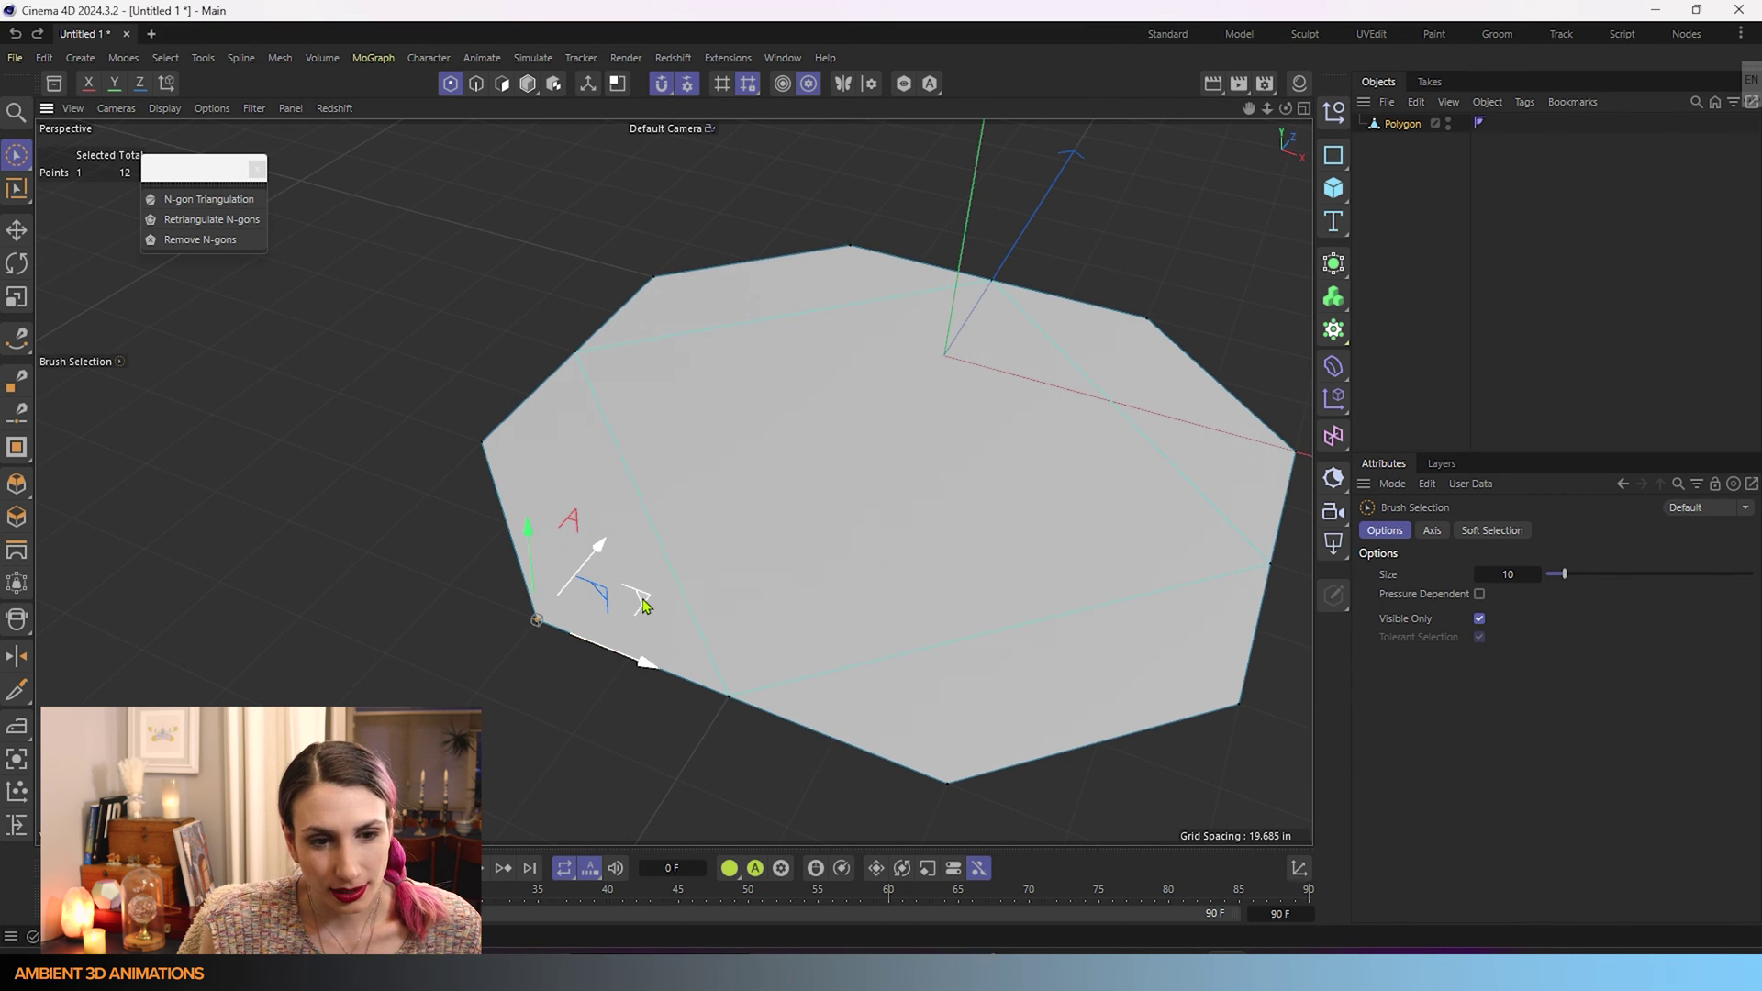
{"action": "left_click_drag", "start_coordinate": [639, 598], "coordinate": [766, 468]}
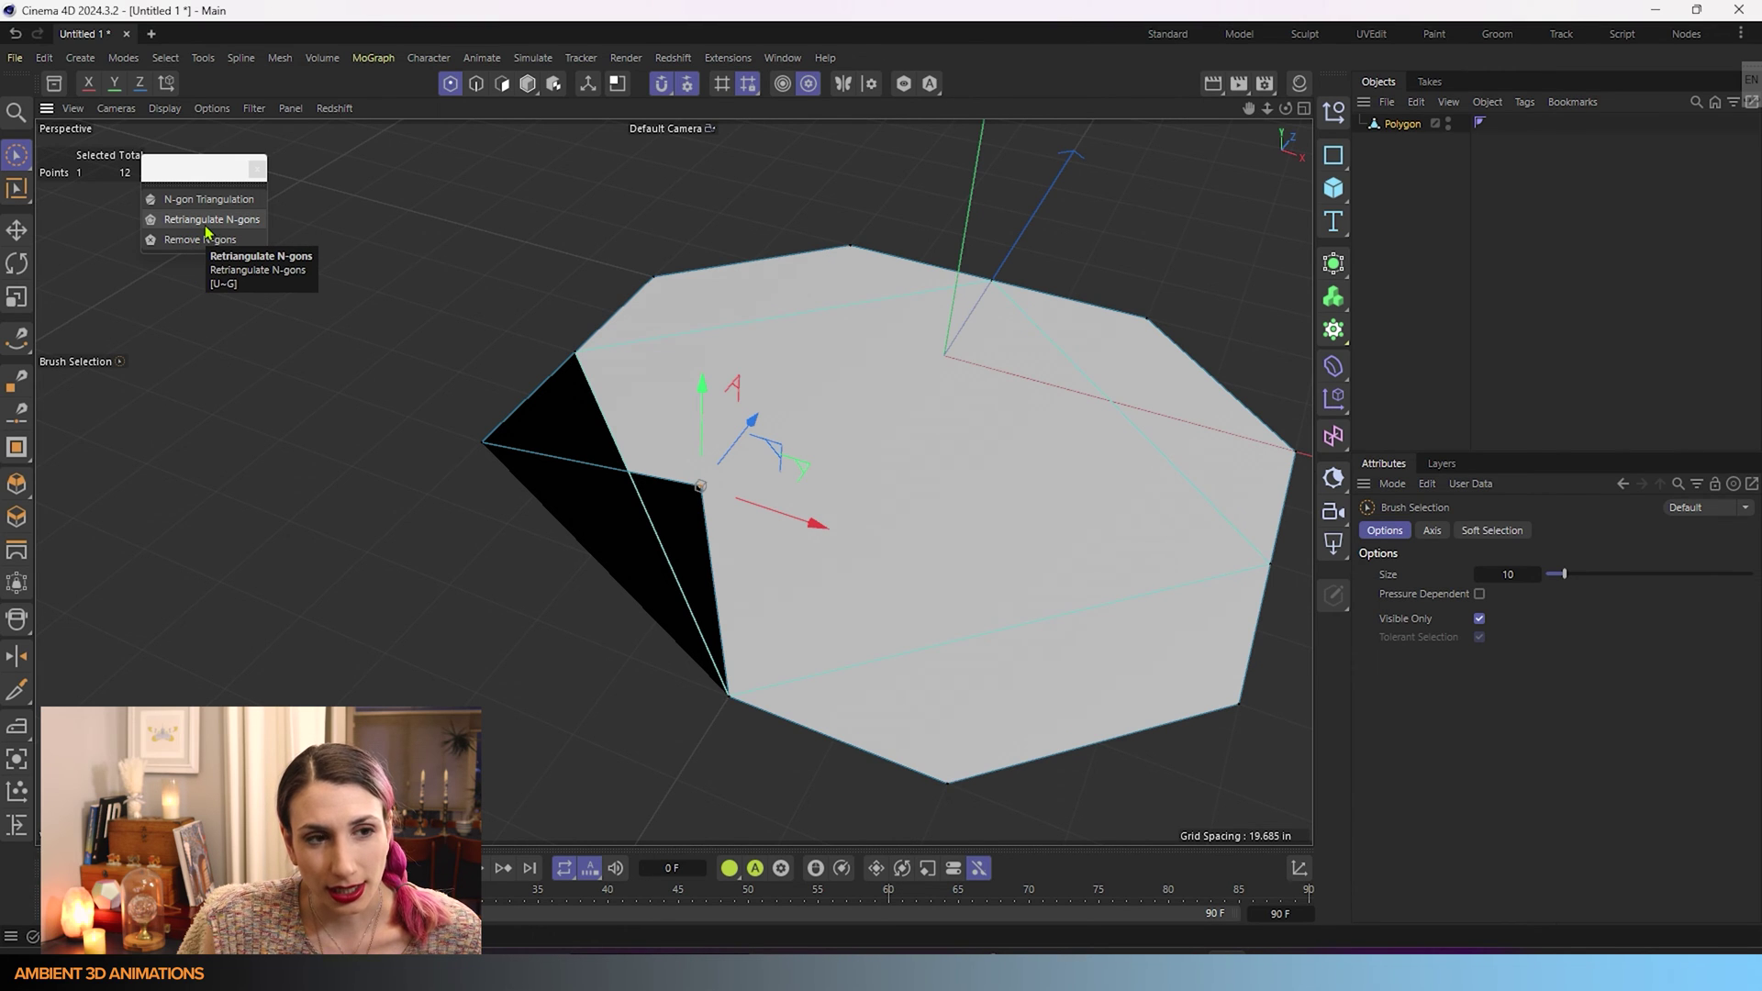
- Retriangulate the n-gons, then undo the corner point move
{"action": "left_click", "coordinate": [210, 225]}
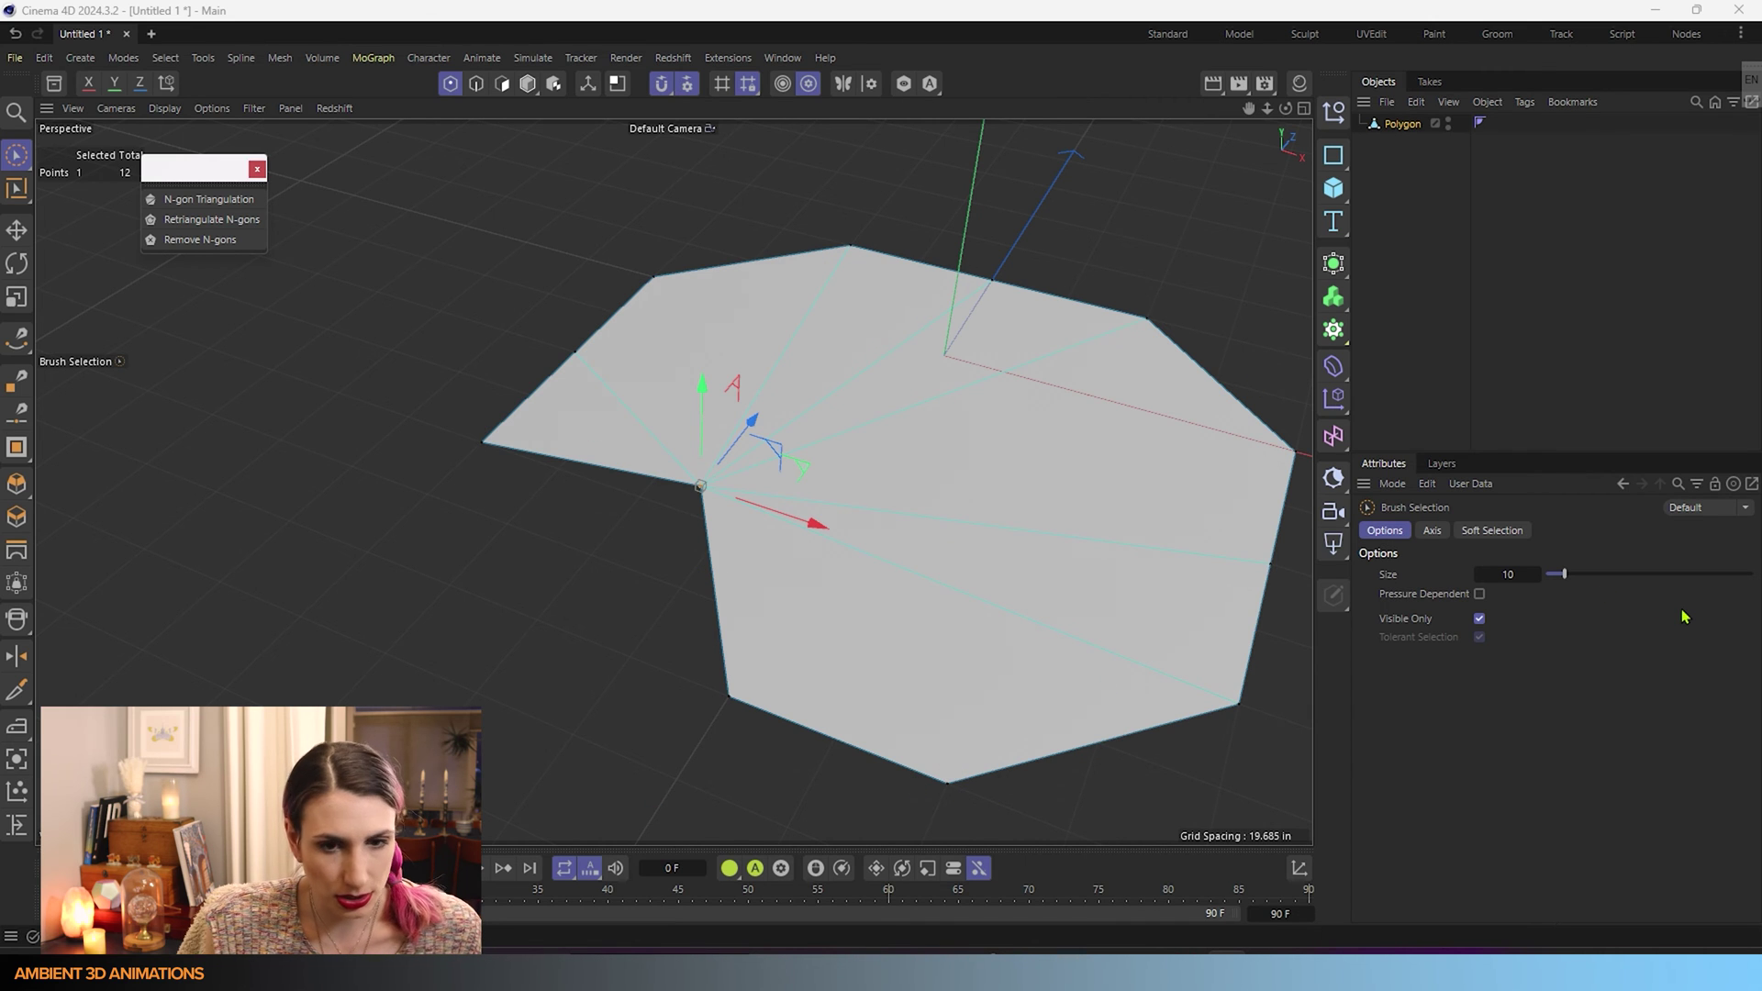
{"action": "key", "text": "ctrl+z"}
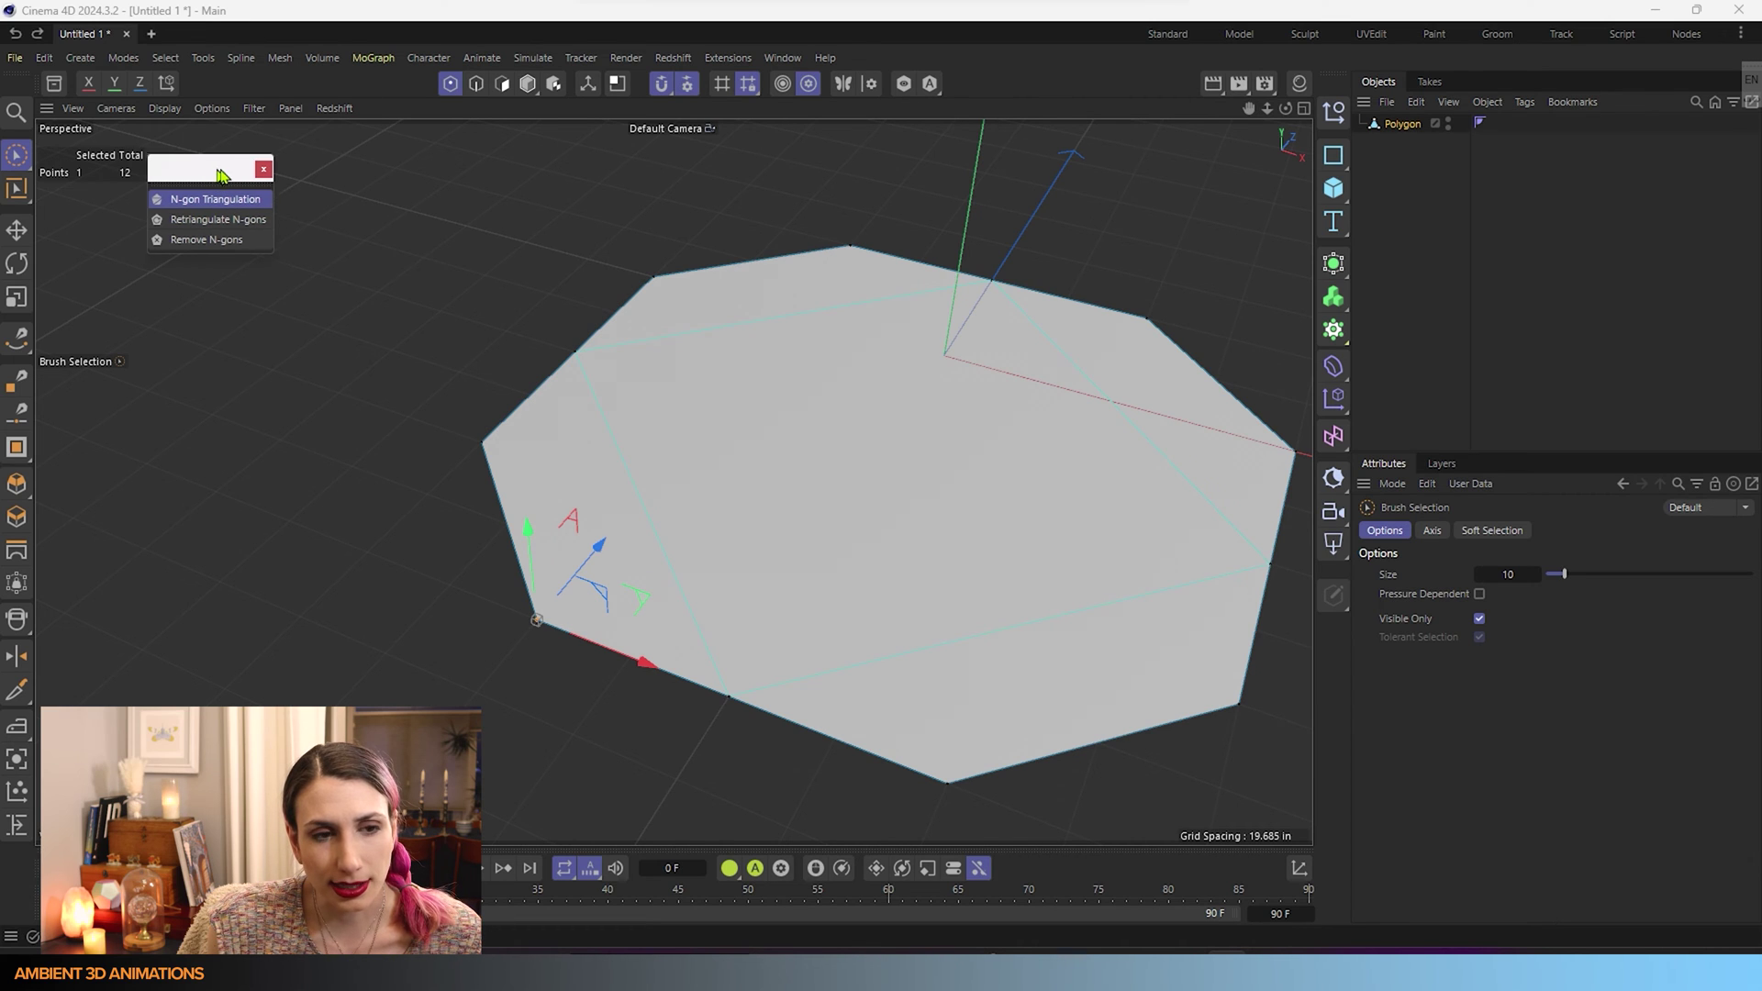
- Move the N-gon palette nearer the model and pull the corner point inward again
{"action": "left_click_drag", "start_coordinate": [213, 175], "coordinate": [433, 275]}
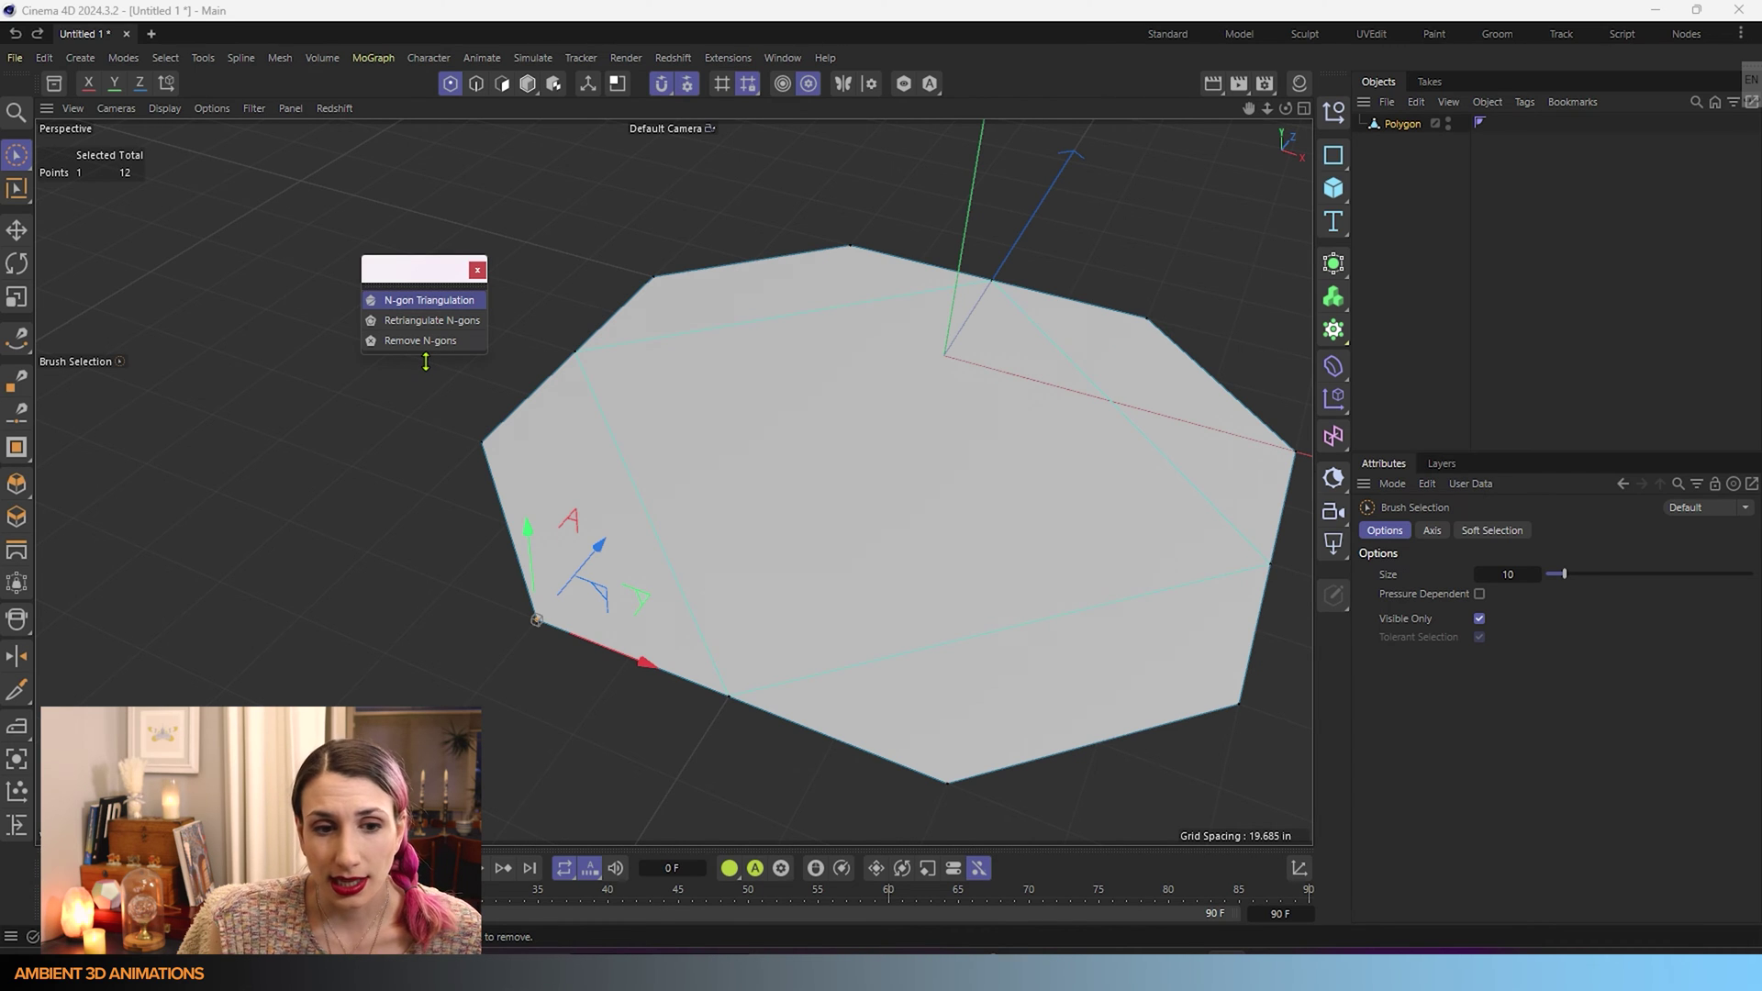
{"action": "left_click_drag", "start_coordinate": [637, 597], "coordinate": [812, 491]}
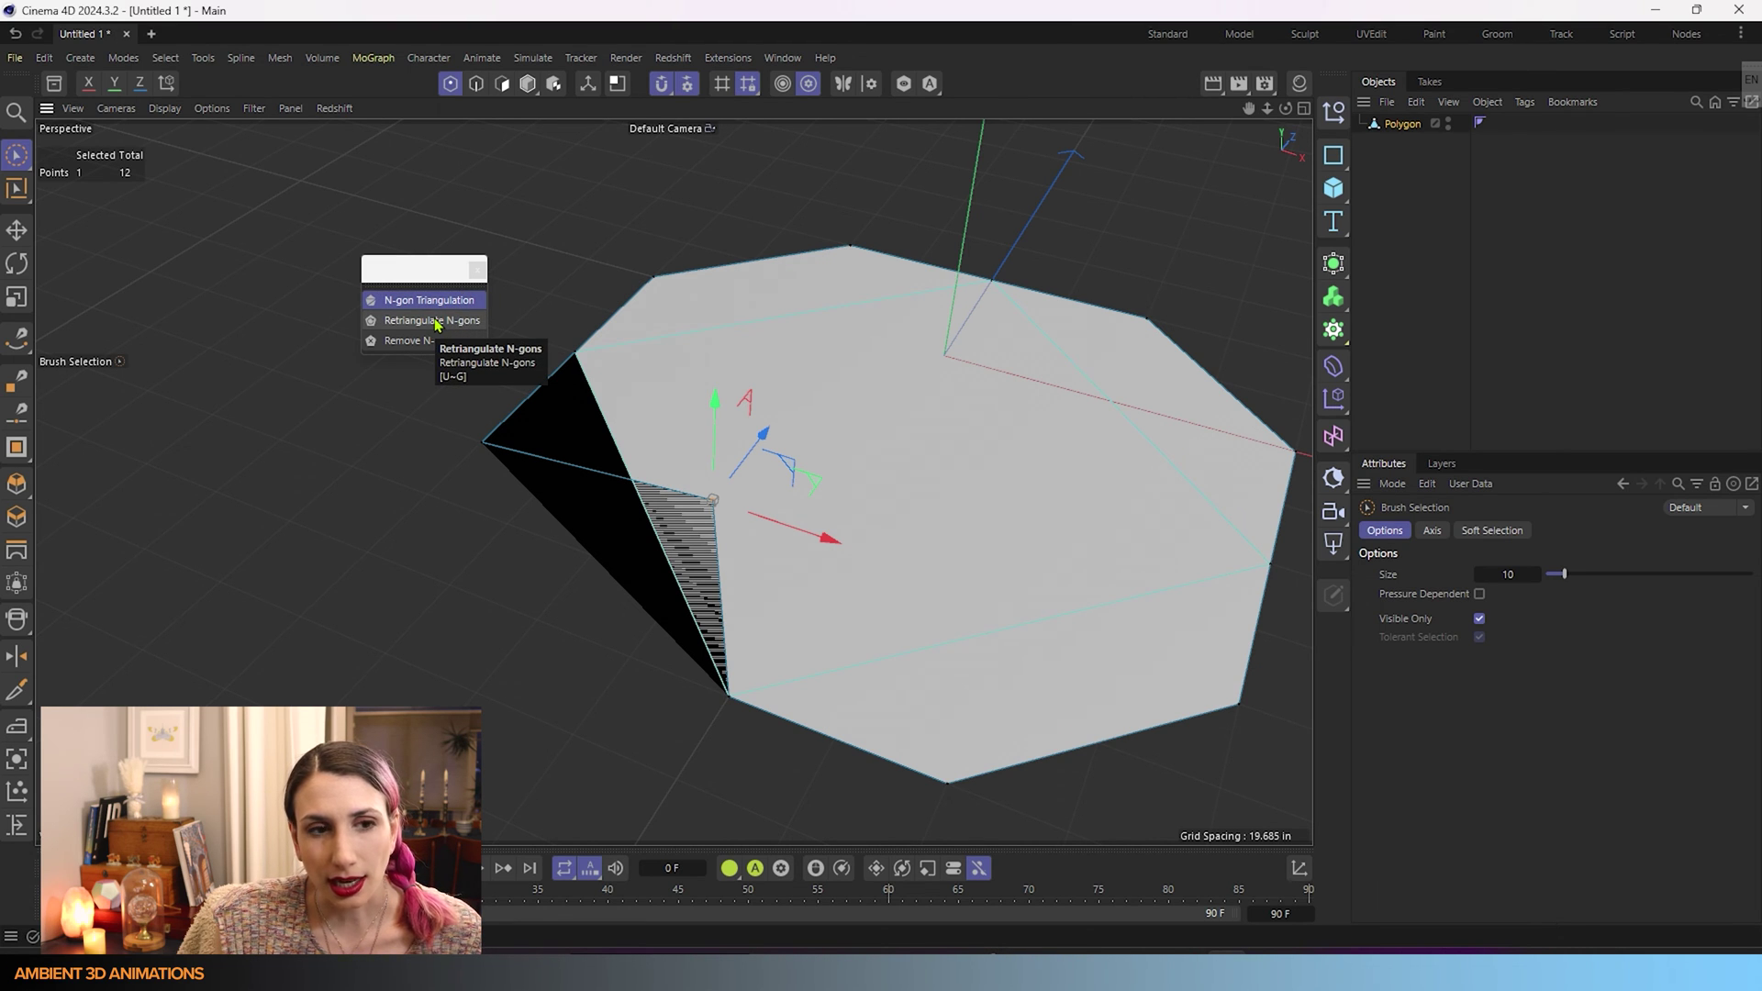
- Retriangulate the N-gons and undo the corner point move, leaving the octagon flat
{"action": "left_click", "coordinate": [437, 323]}
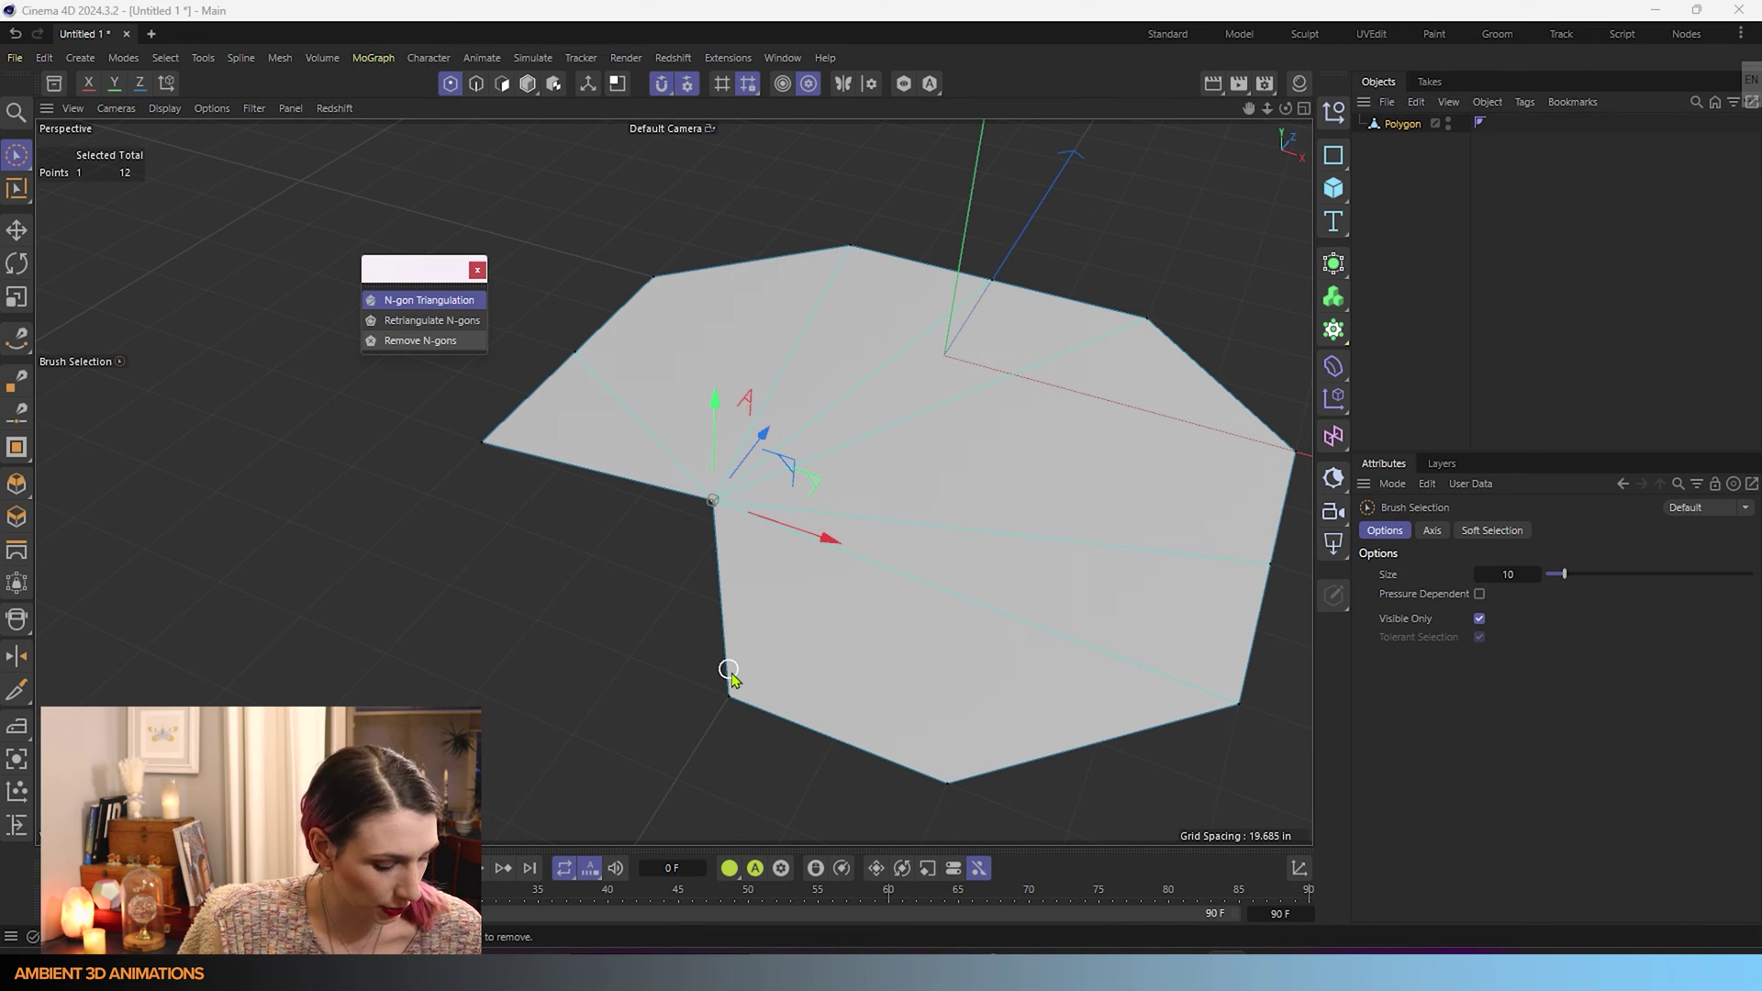
{"action": "key", "text": "ctrl+z"}
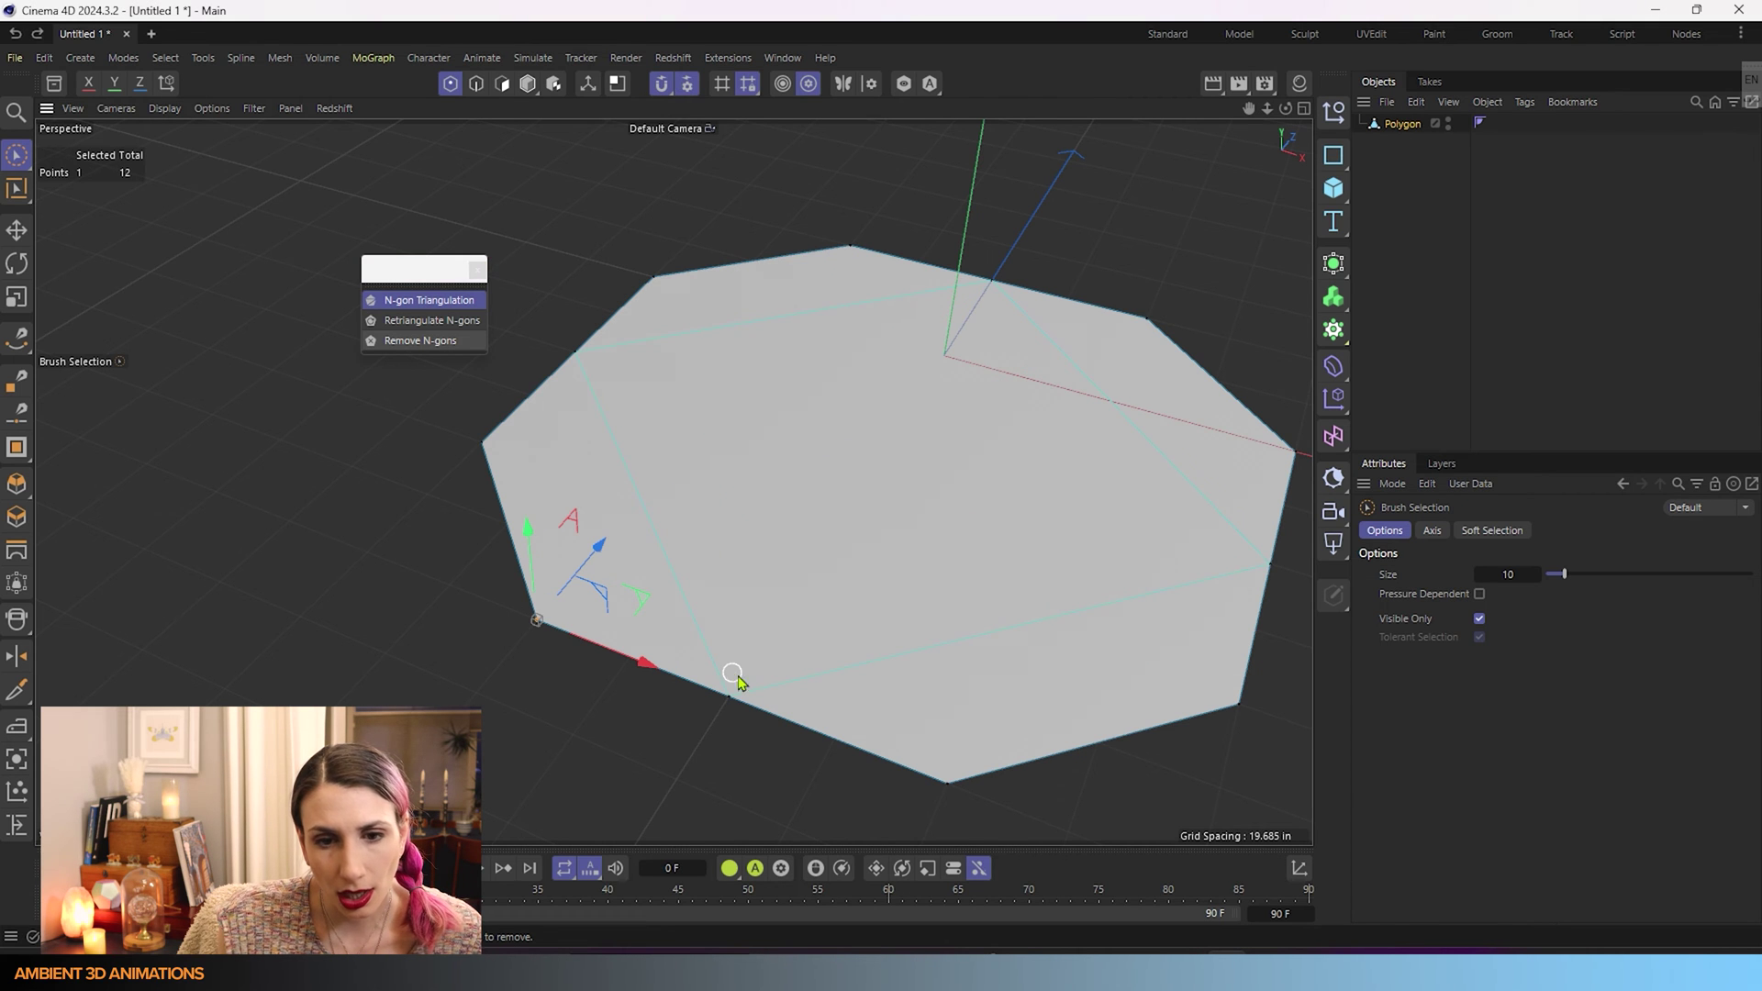
{"action": "left_click_drag", "start_coordinate": [731, 731], "coordinate": [785, 720], "text": "alt"}
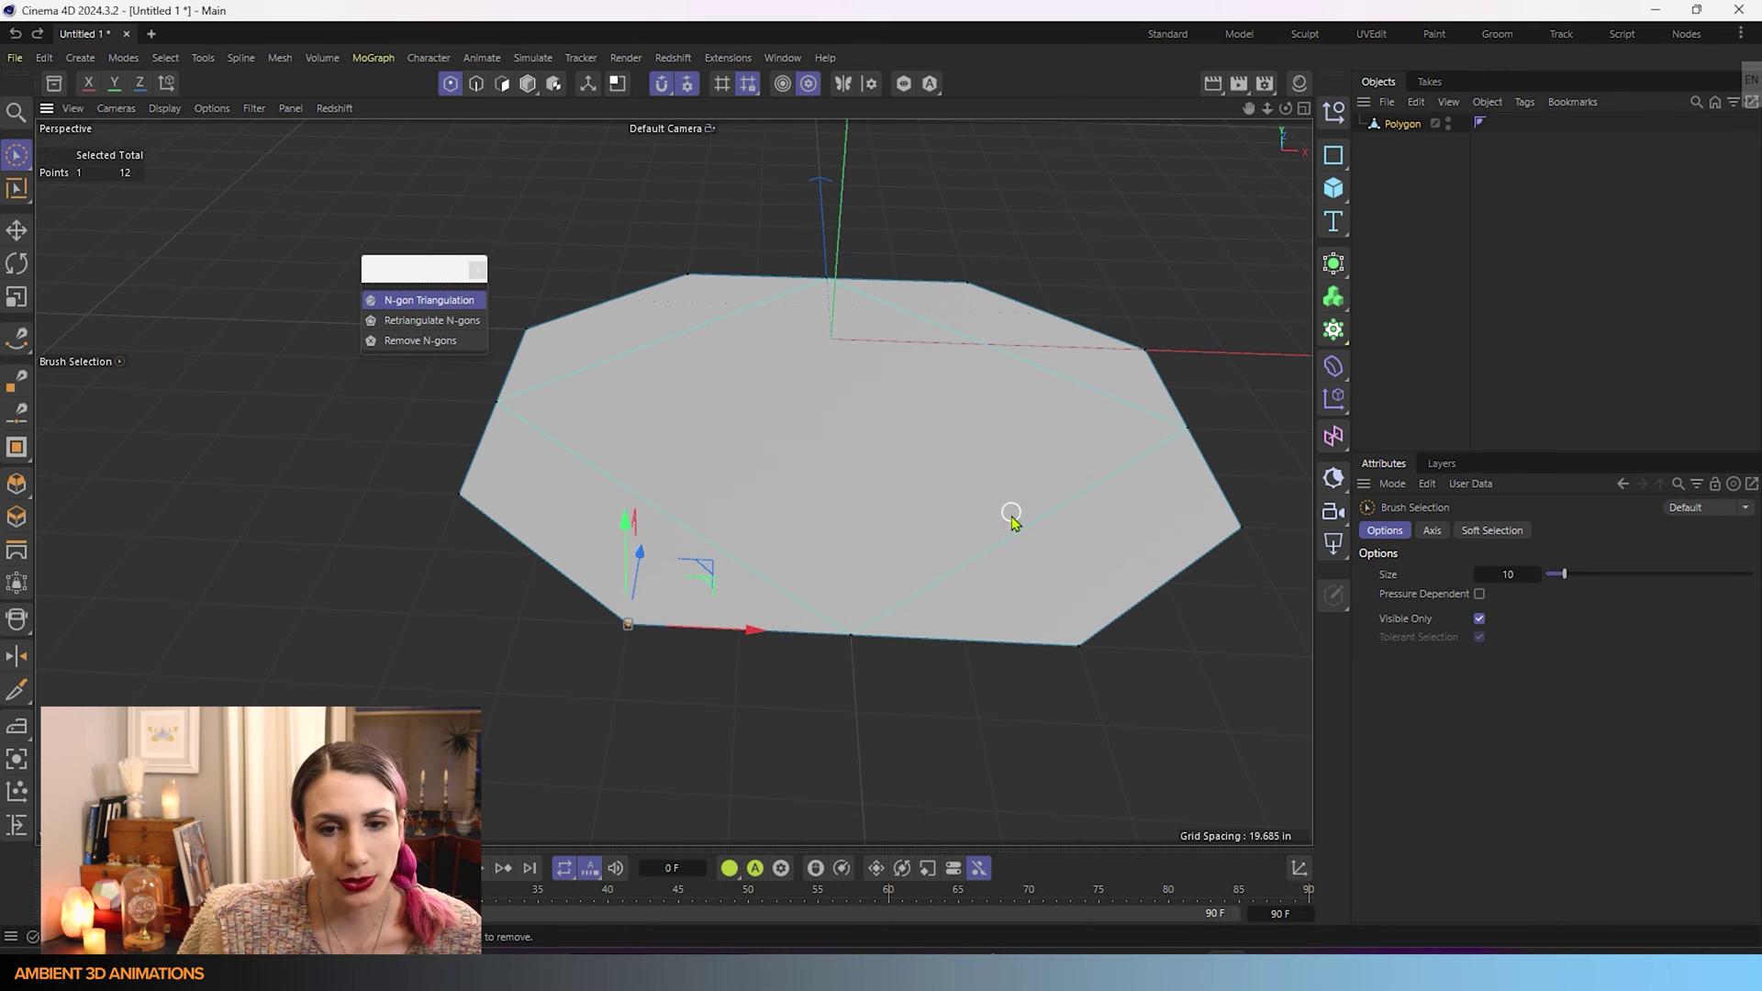
{"action": "left_click", "coordinate": [253, 108]}
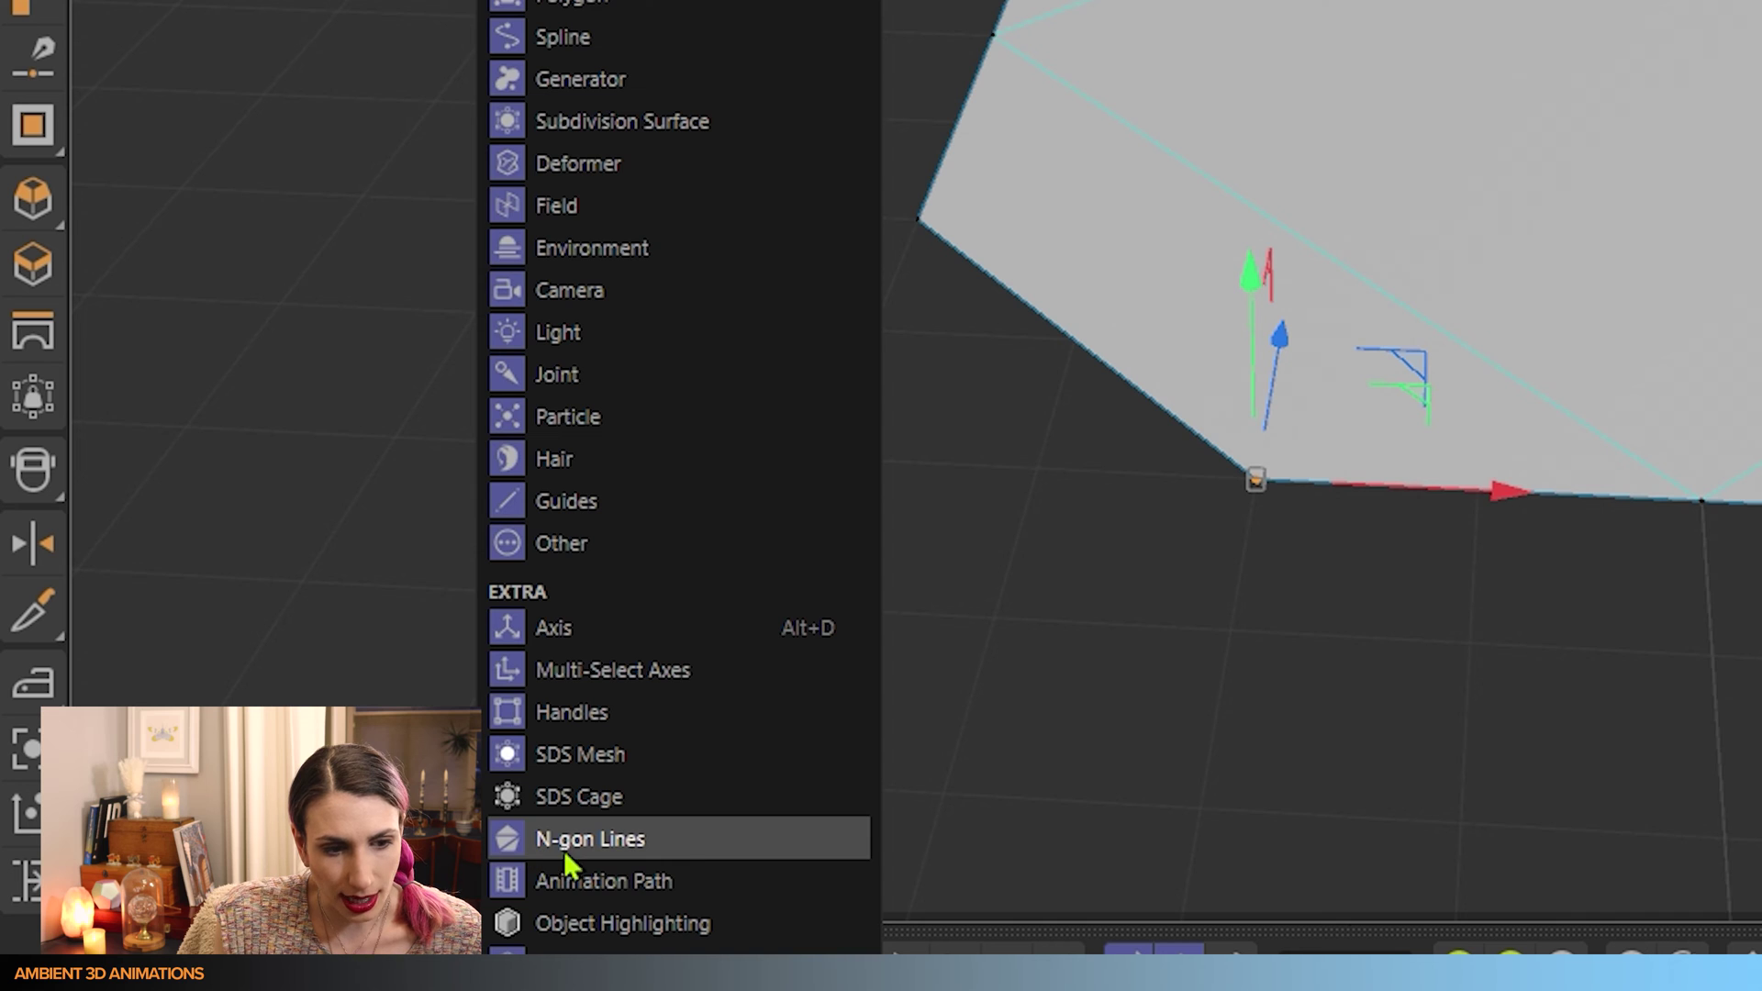
{"action": "left_click", "coordinate": [1598, 664]}
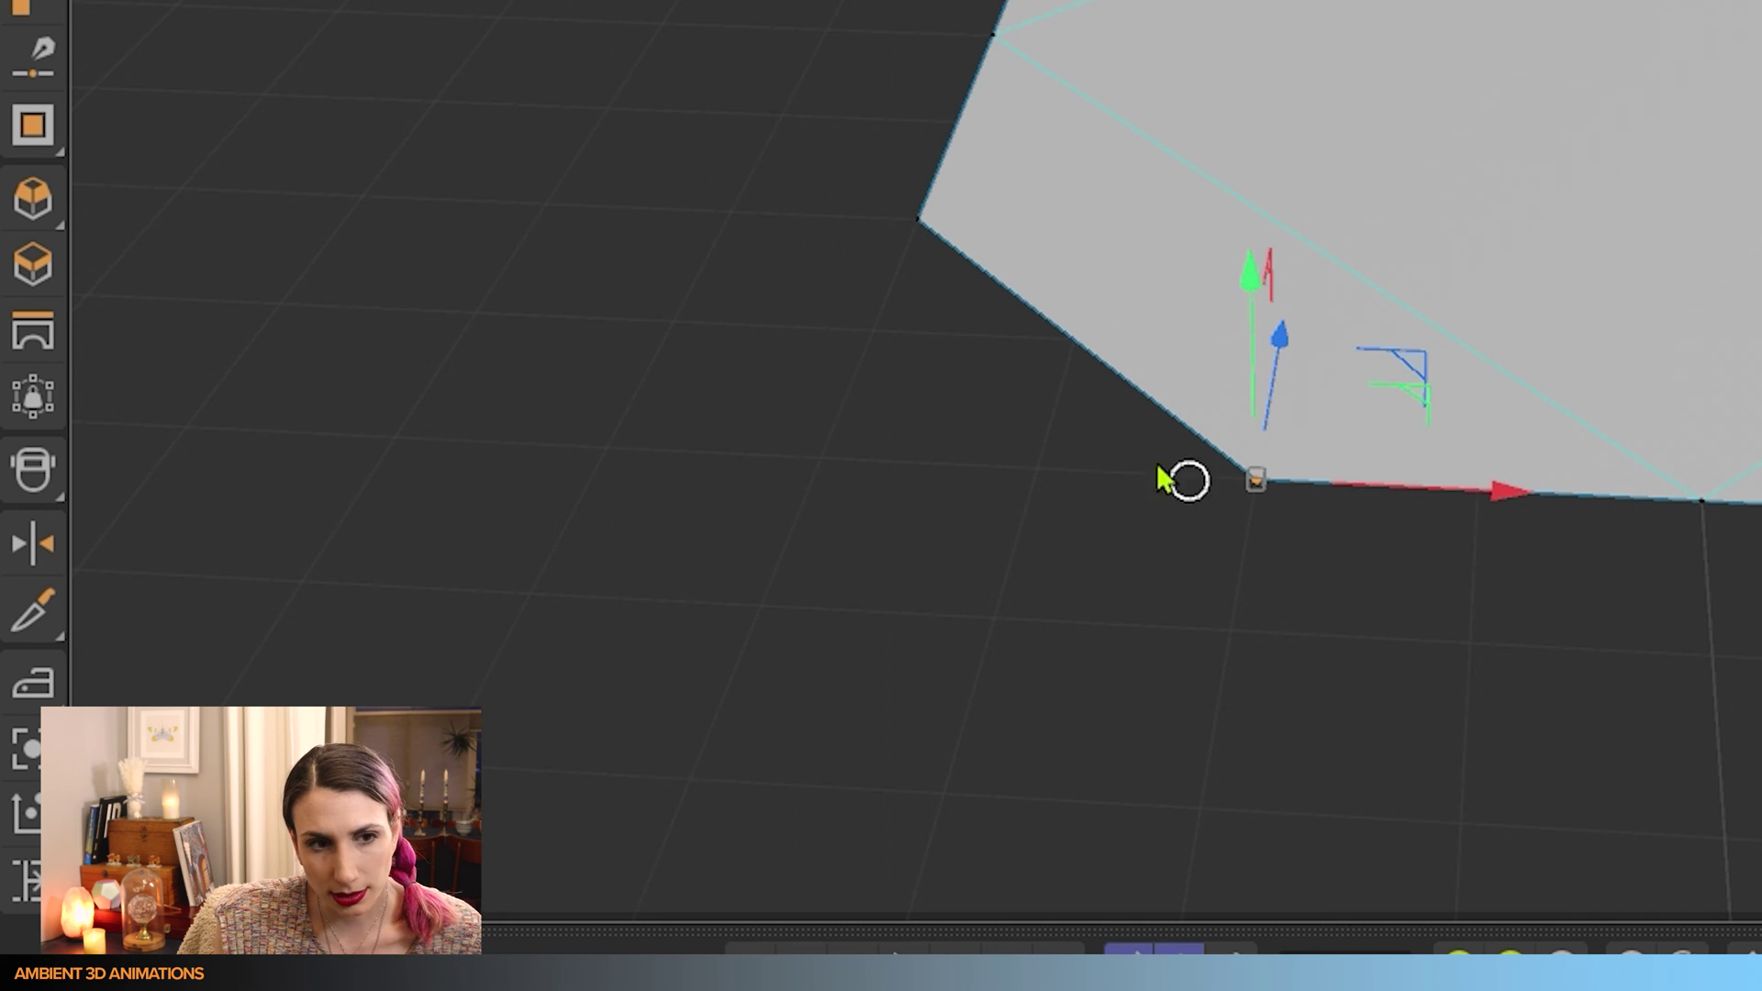
{"action": "right_click", "coordinate": [362, 235]}
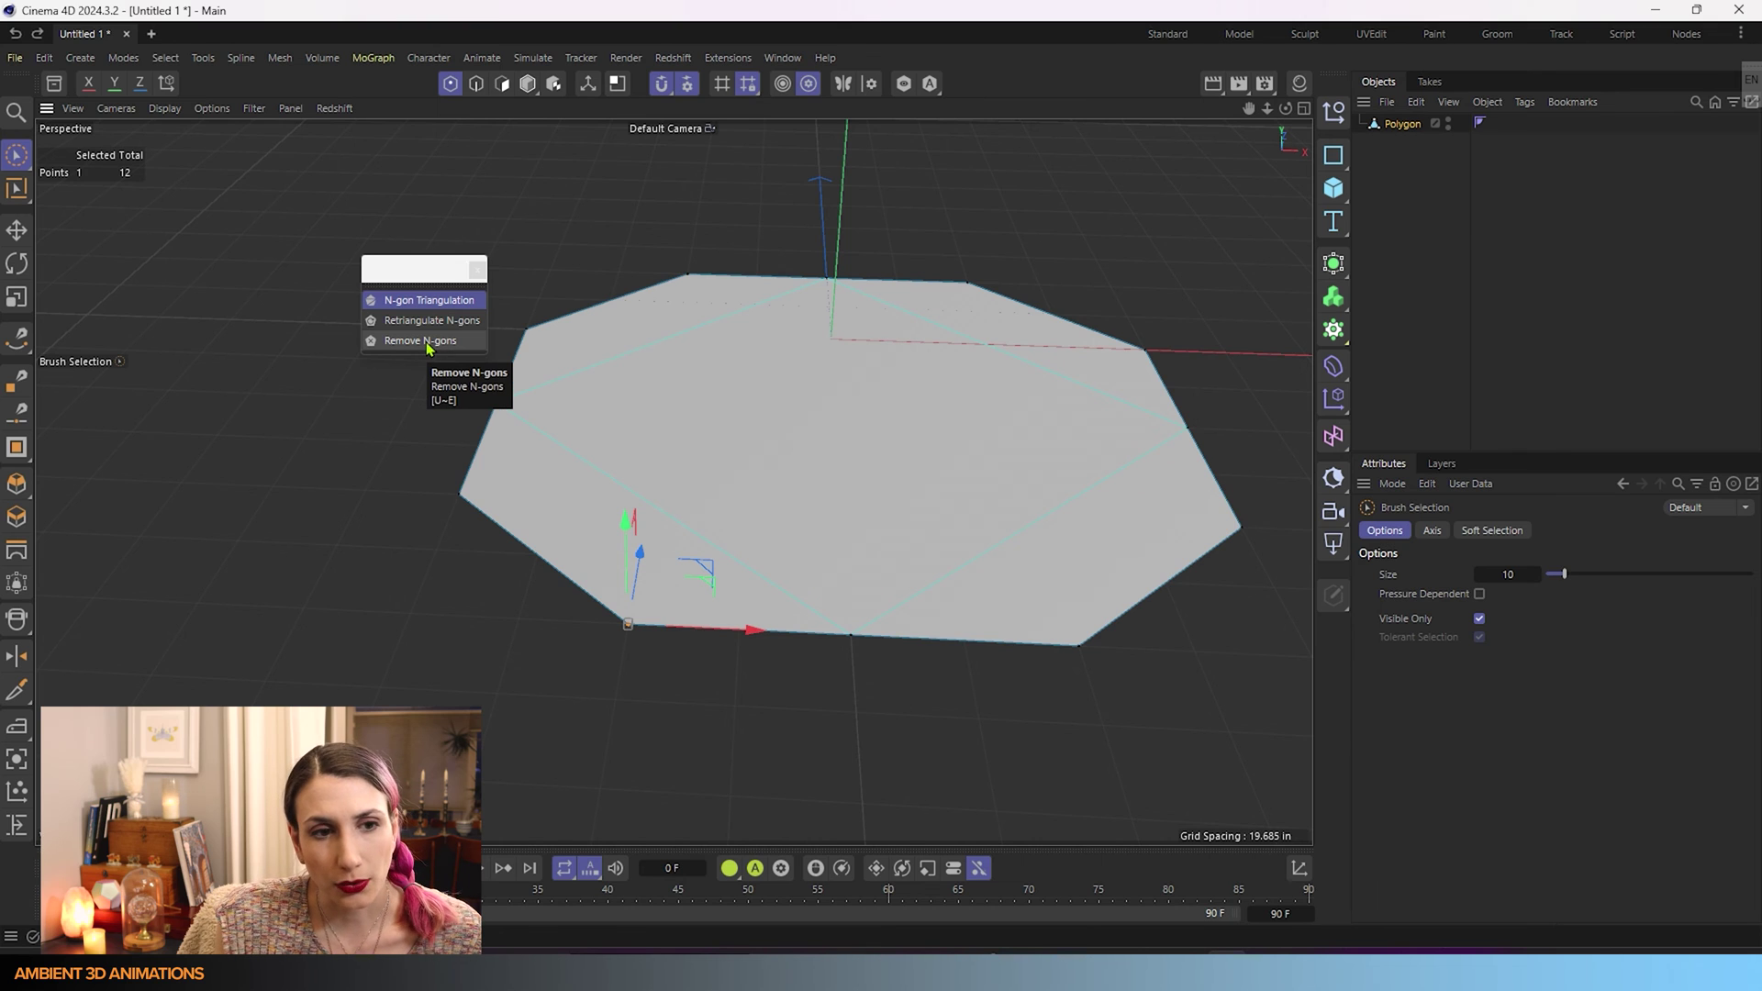
{"action": "left_click", "coordinate": [426, 345]}
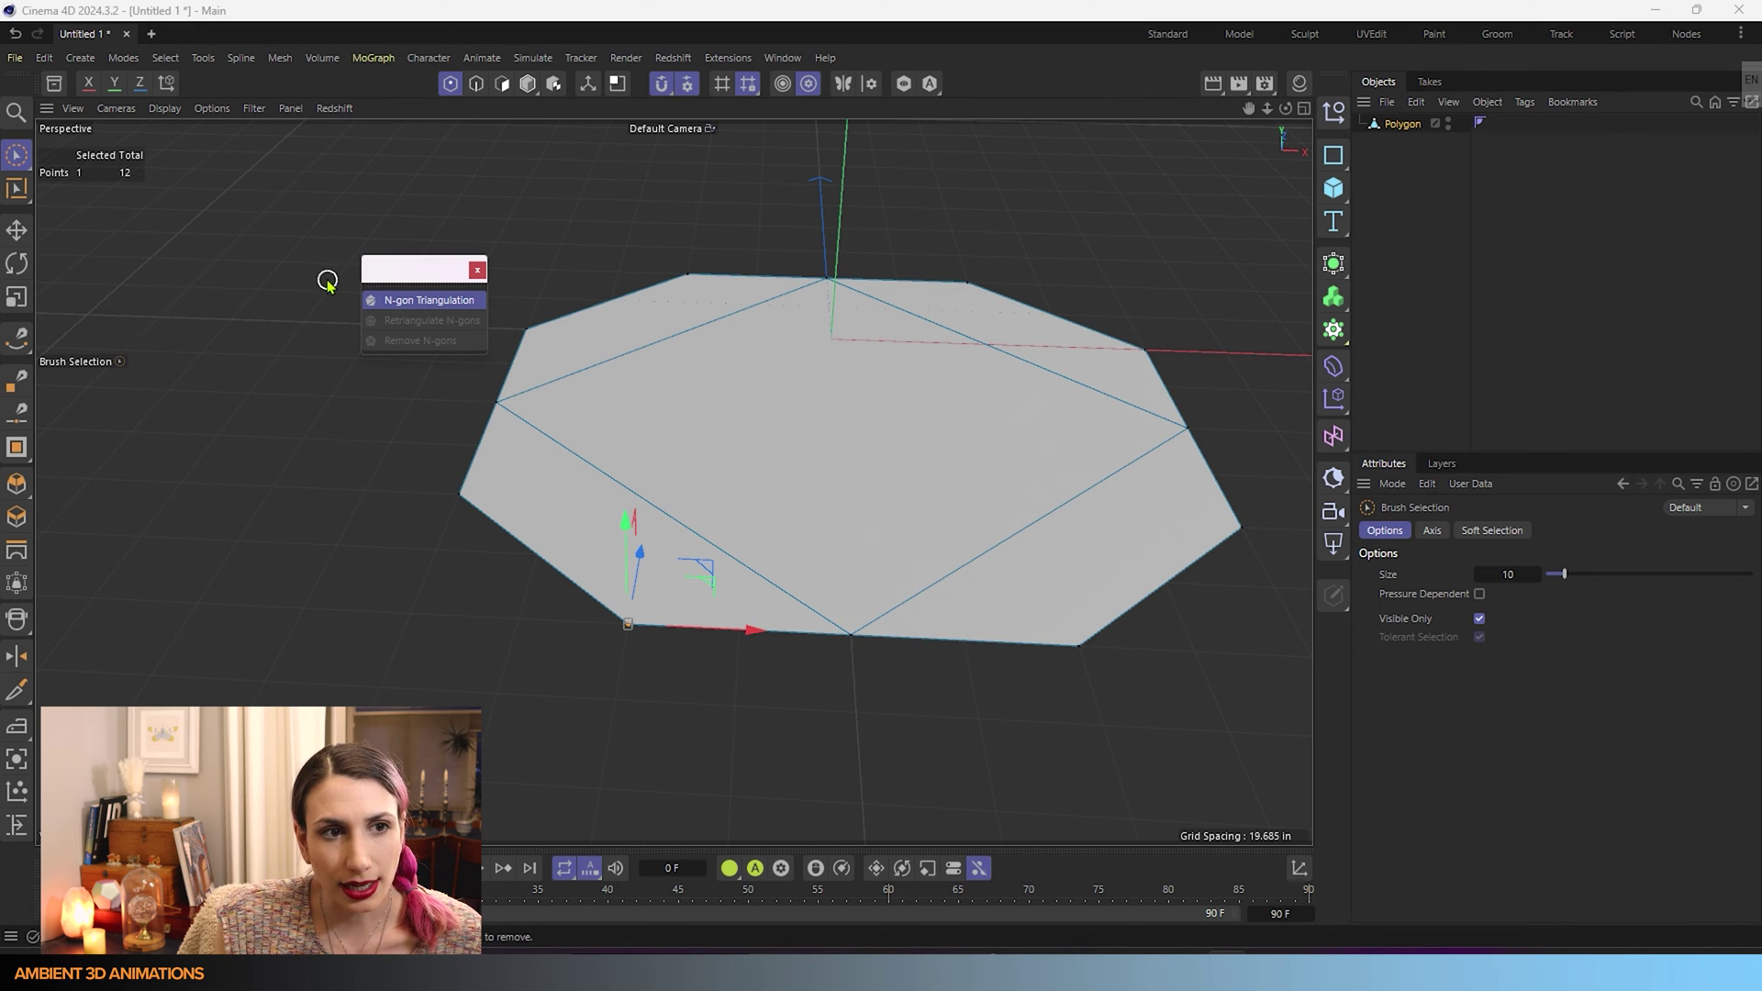
{"action": "left_click", "coordinate": [253, 108]}
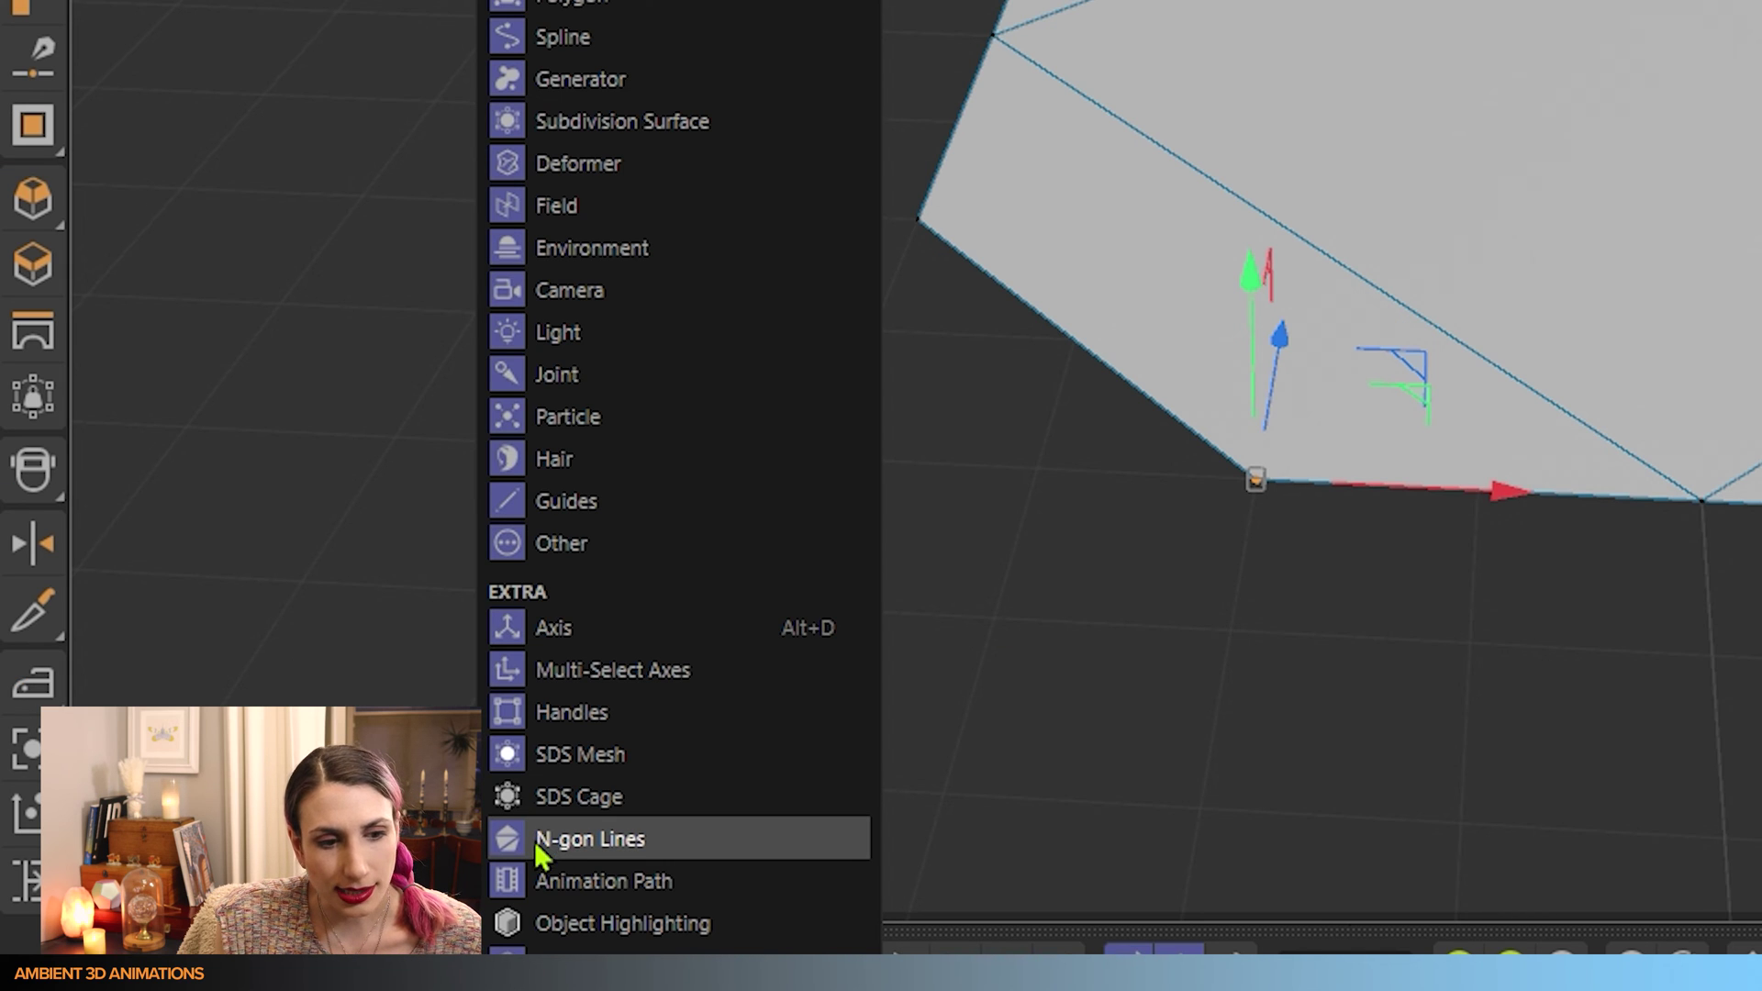
{"action": "left_click", "coordinate": [537, 837]}
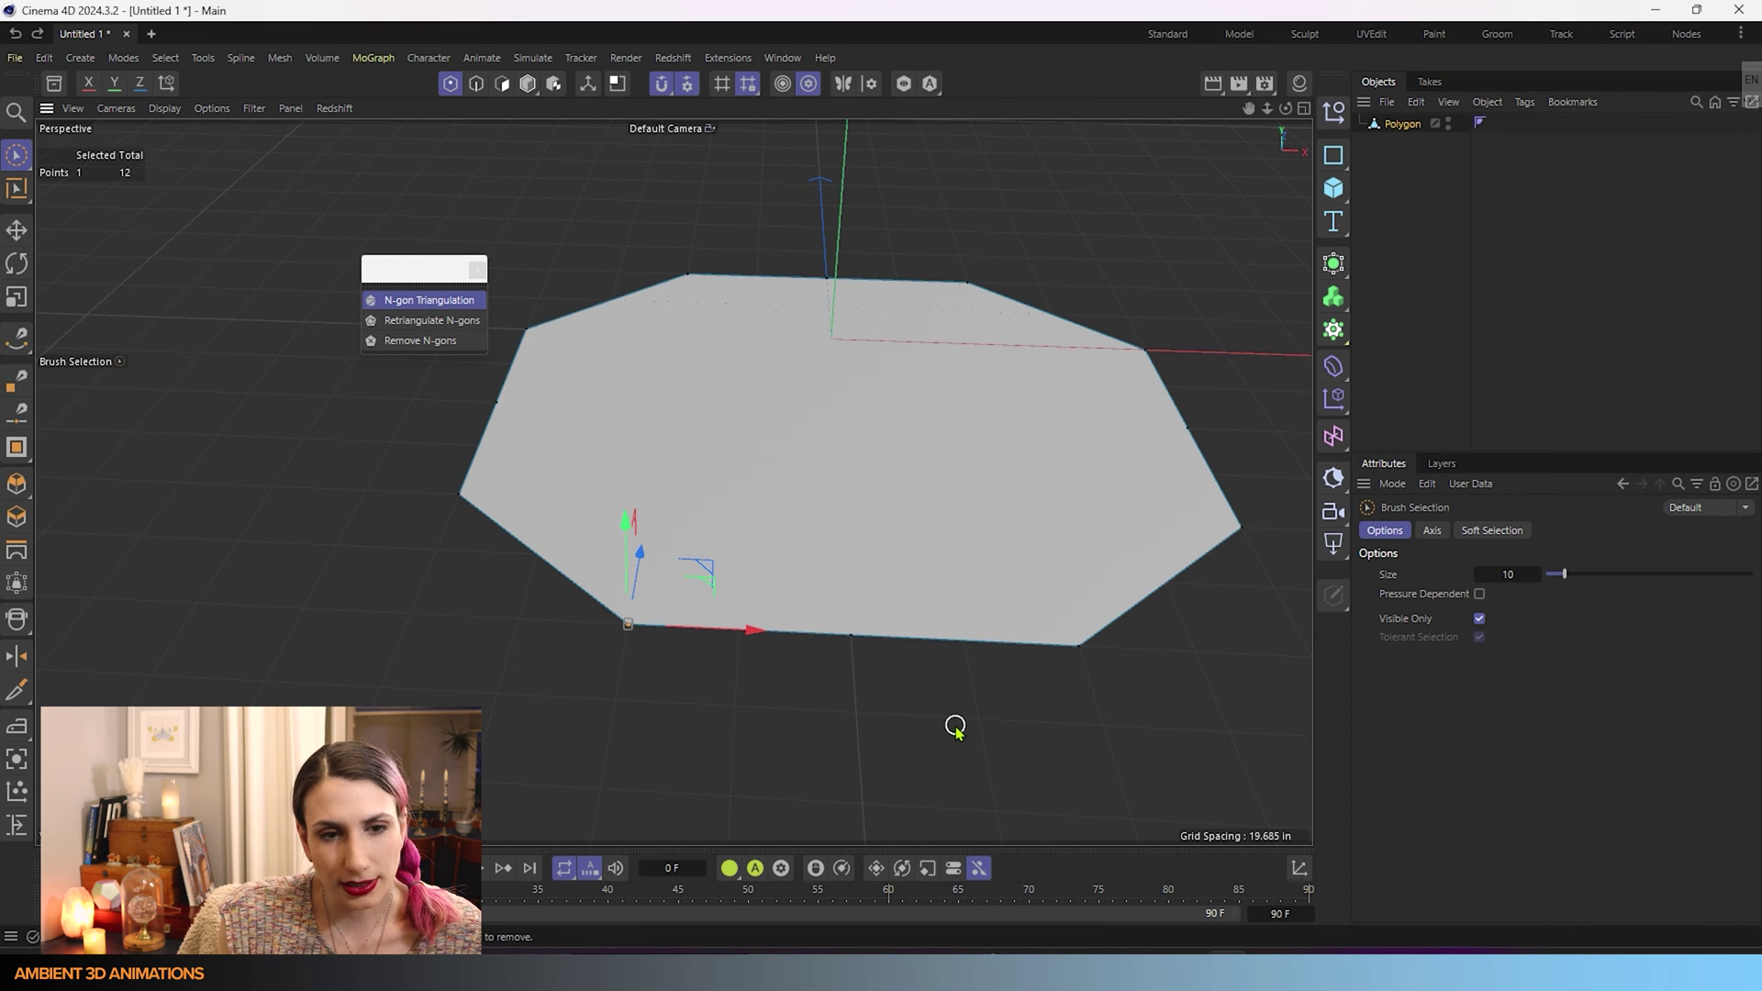
{"action": "left_click", "coordinate": [254, 108]}
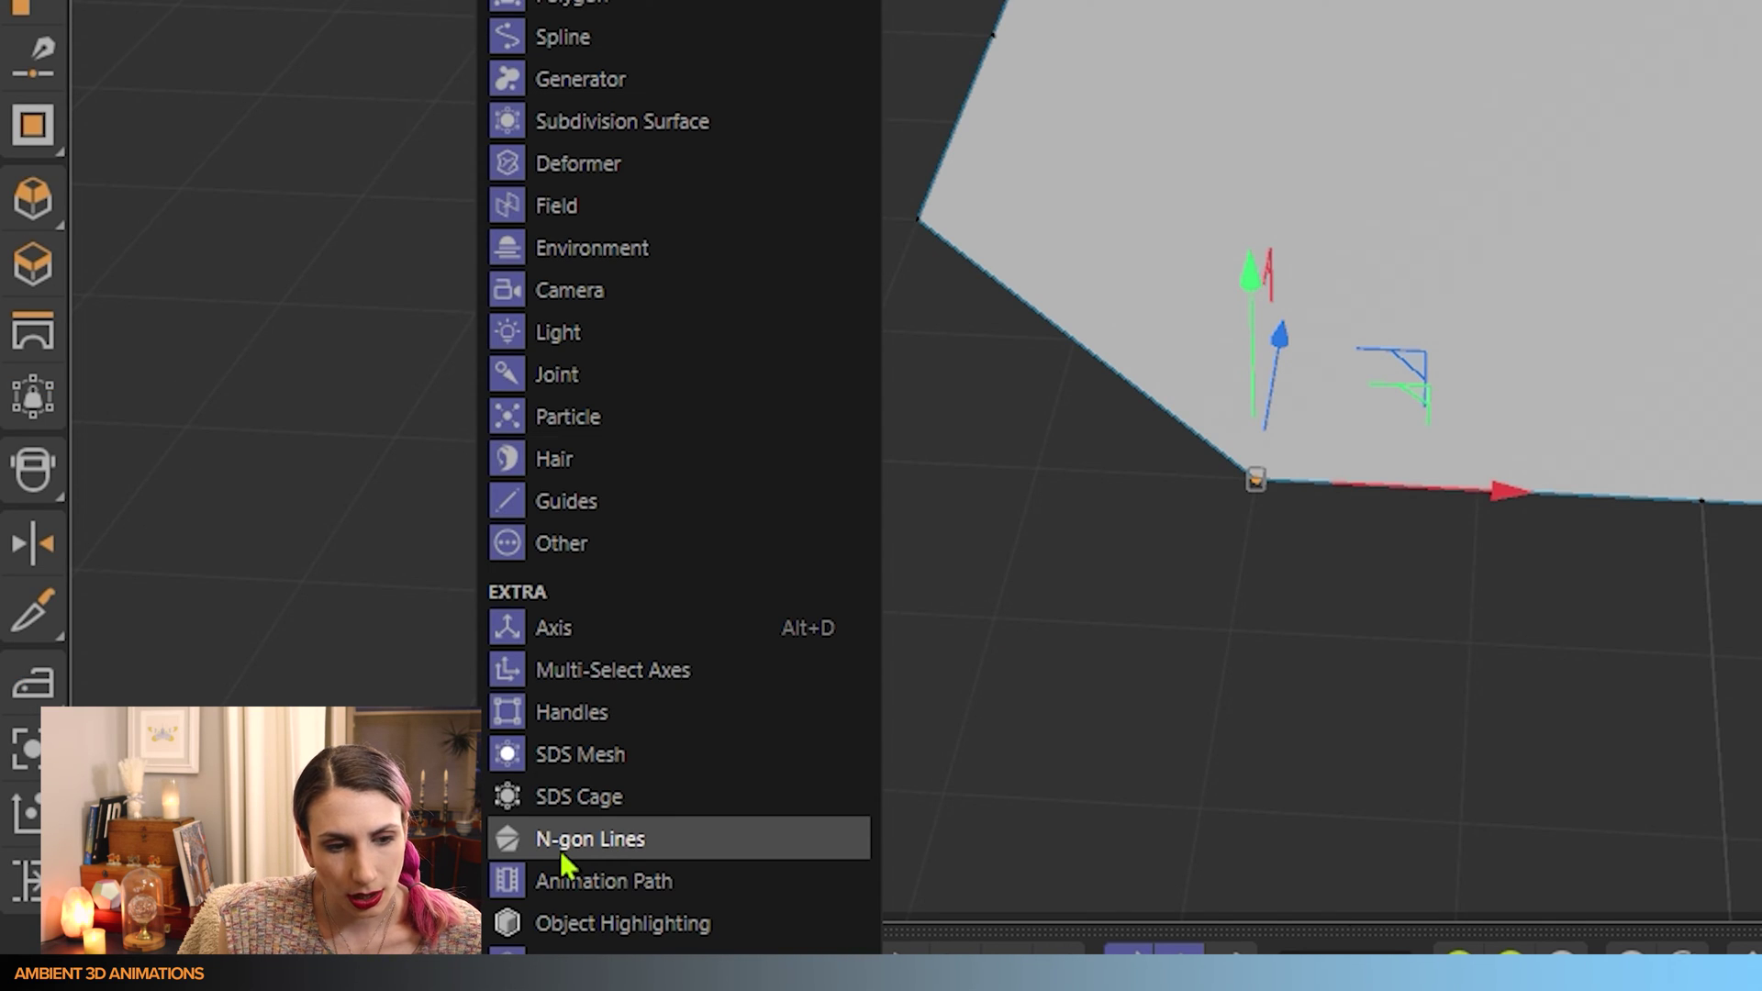
{"action": "left_click", "coordinate": [560, 849]}
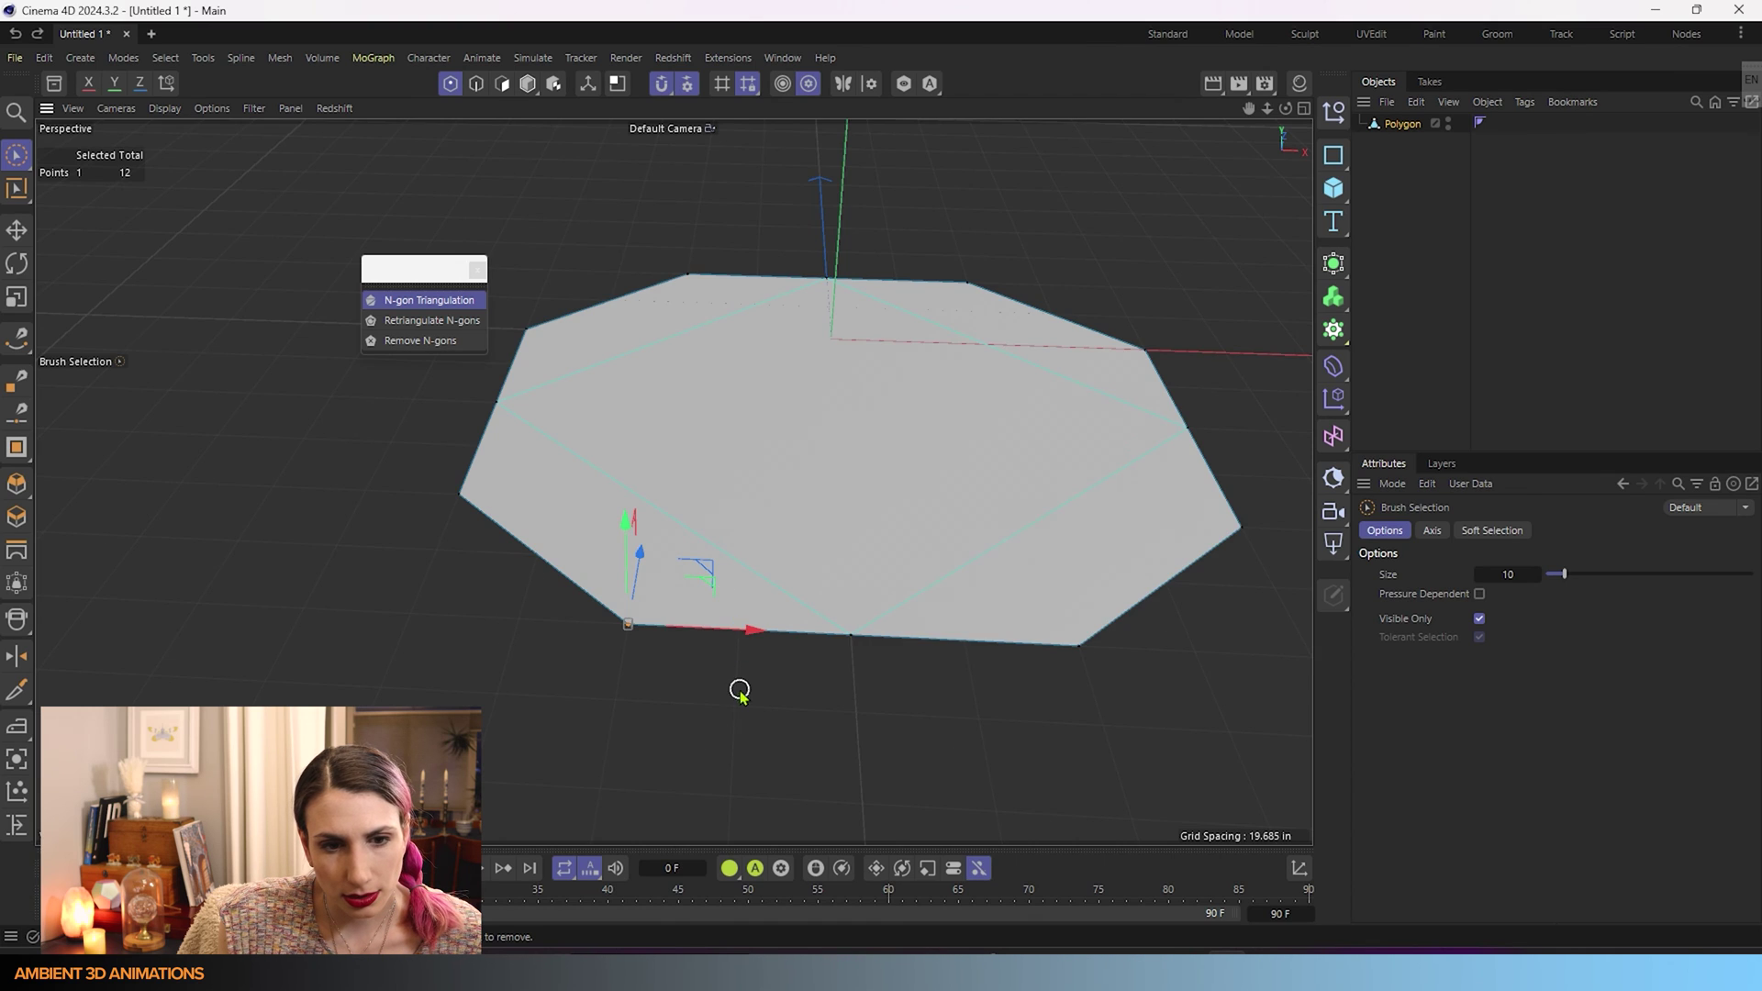
- Pull one octagon point inward and turn its retriangulated n-gon into real fan edges
{"action": "left_click_drag", "start_coordinate": [735, 691], "coordinate": [672, 480], "text": "alt"}
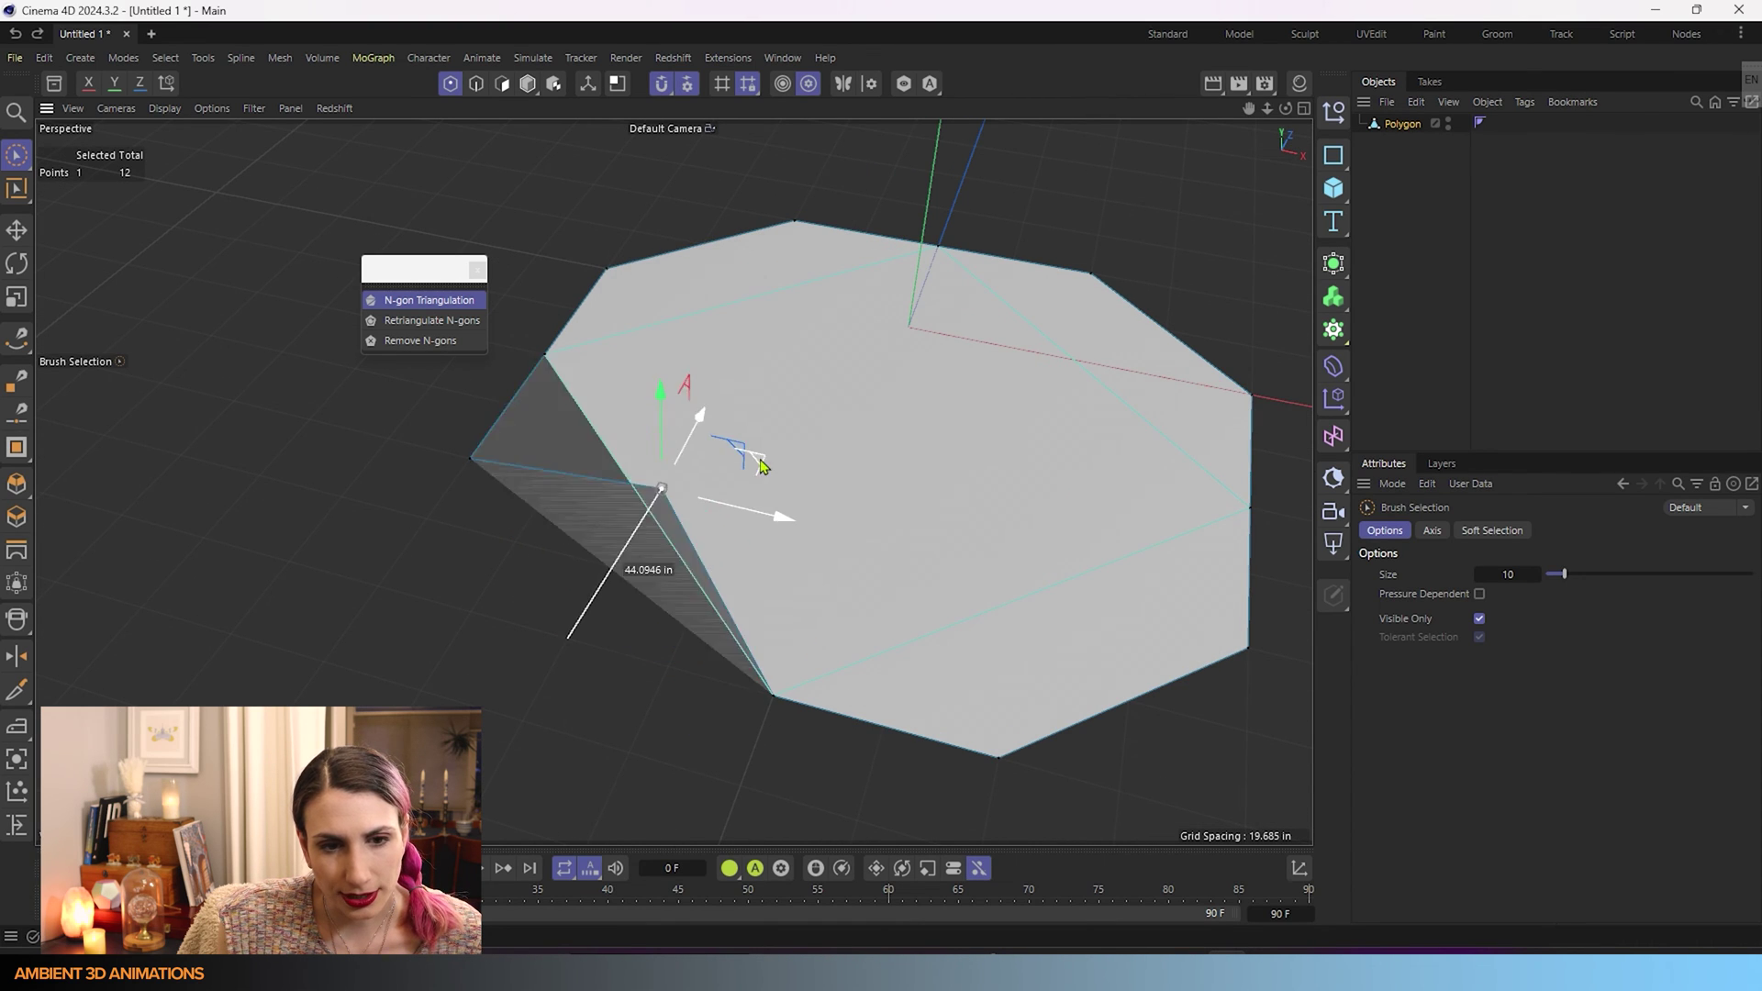
{"action": "left_click_drag", "start_coordinate": [670, 612], "coordinate": [791, 447]}
{"action": "left_click", "coordinate": [463, 321]}
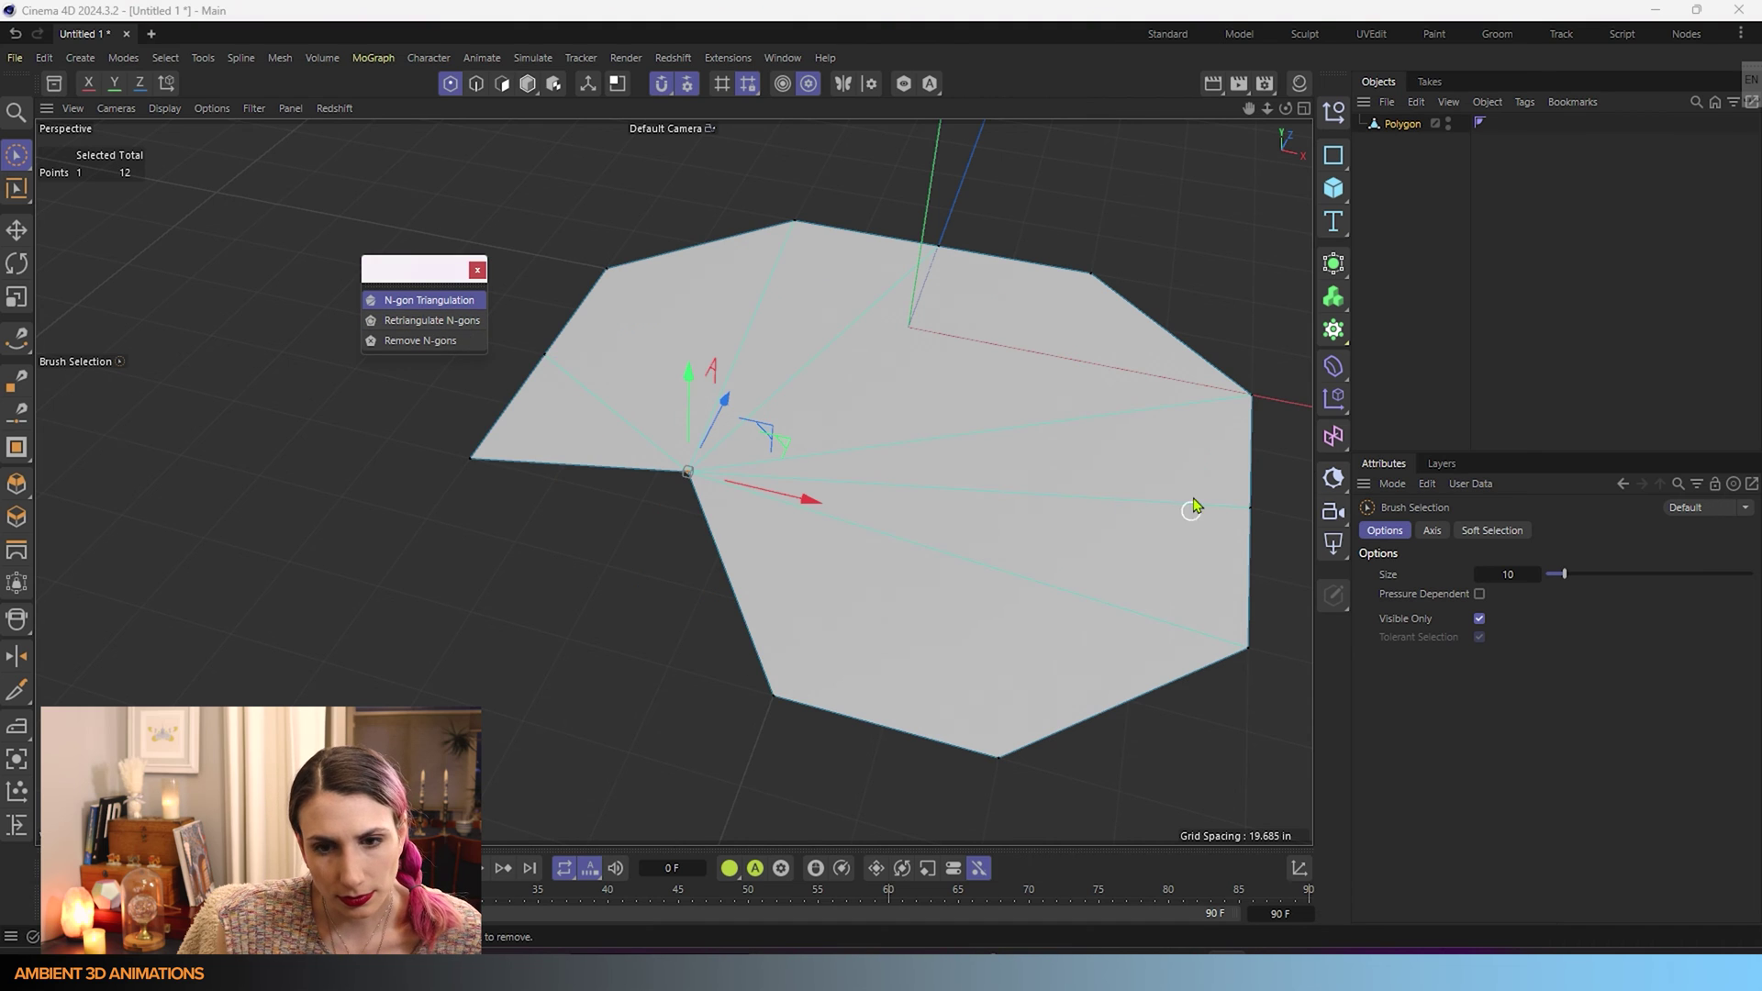
{"action": "left_click", "coordinate": [408, 341]}
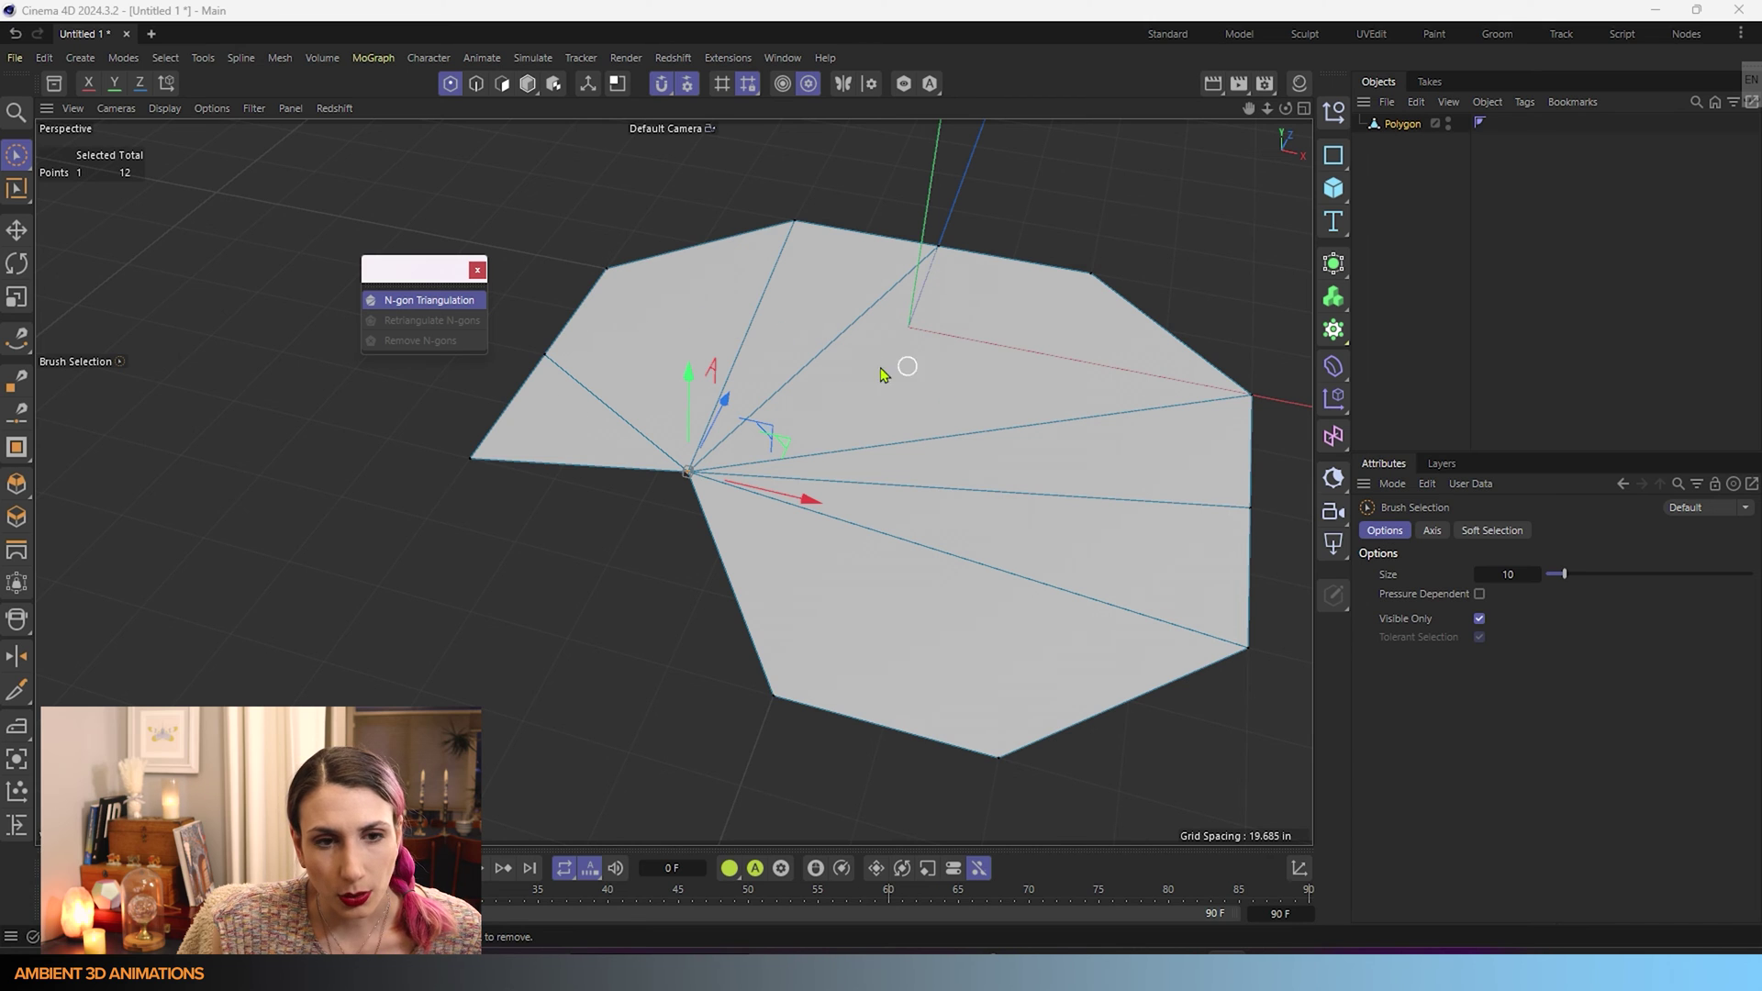
{"action": "left_click", "coordinate": [950, 646]}
{"action": "key", "text": "ctrl+z"}
{"action": "key", "text": "ctrl+z"}
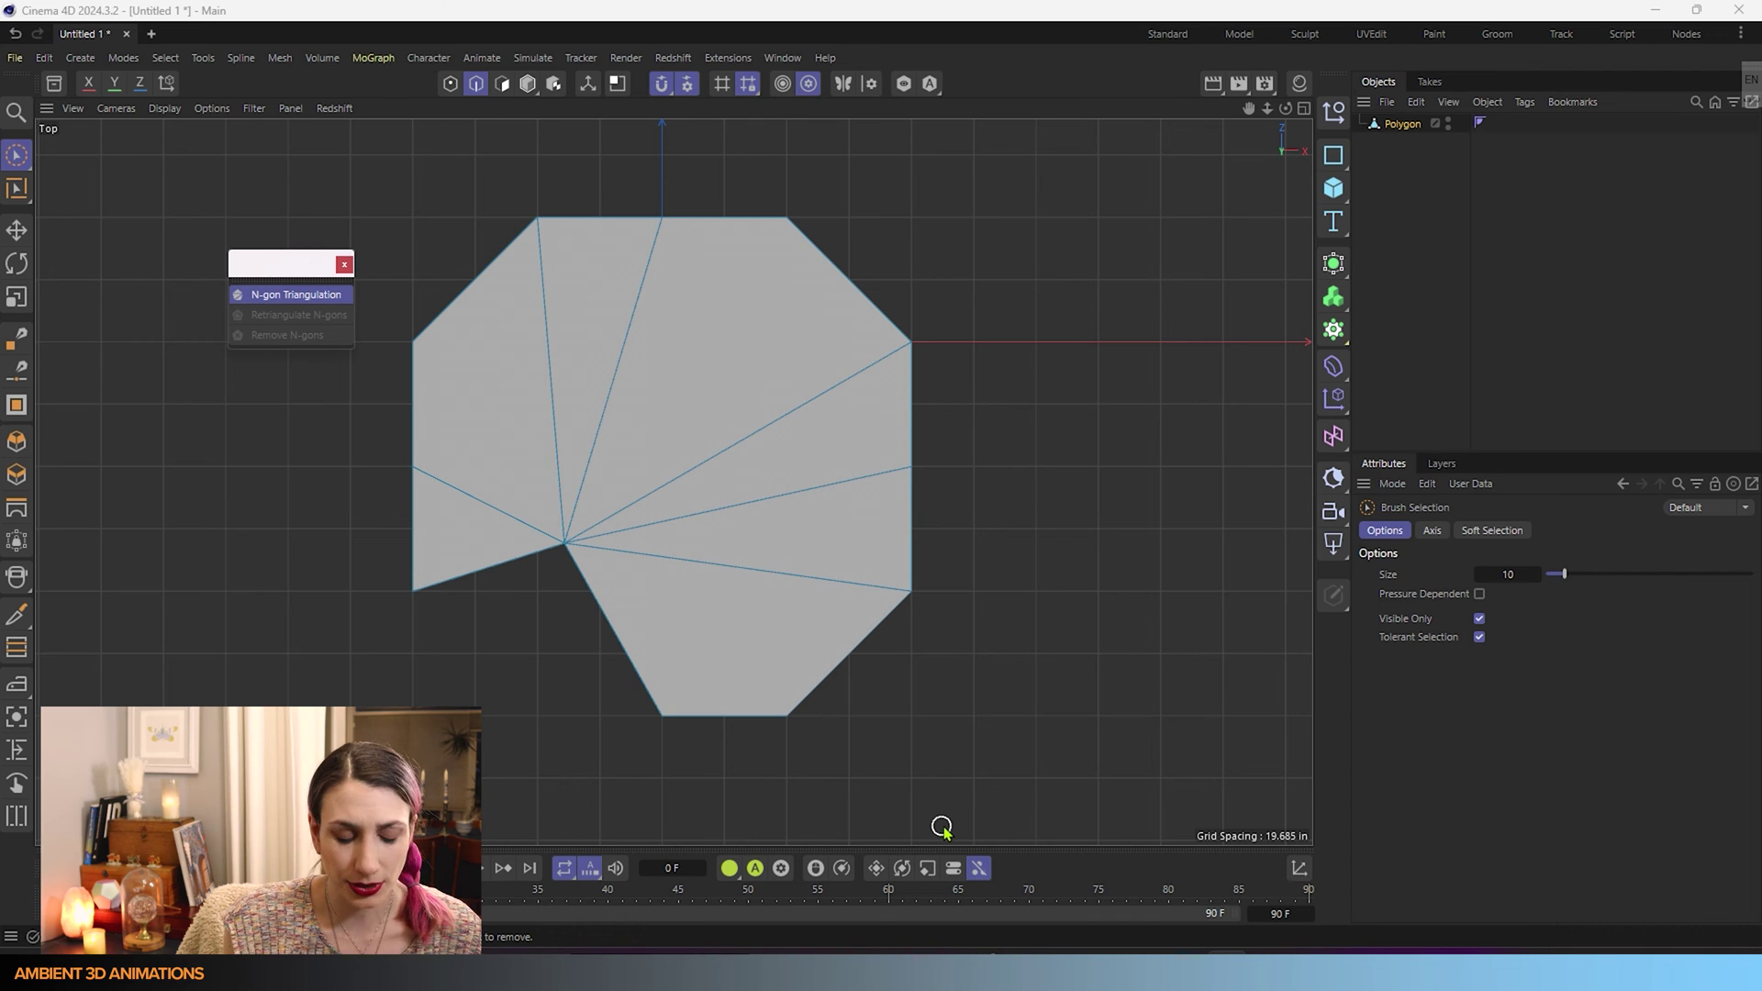
- Activate the Line Cut tool with the K shortcut
{"action": "key", "text": "k"}
{"action": "key", "text": "k"}
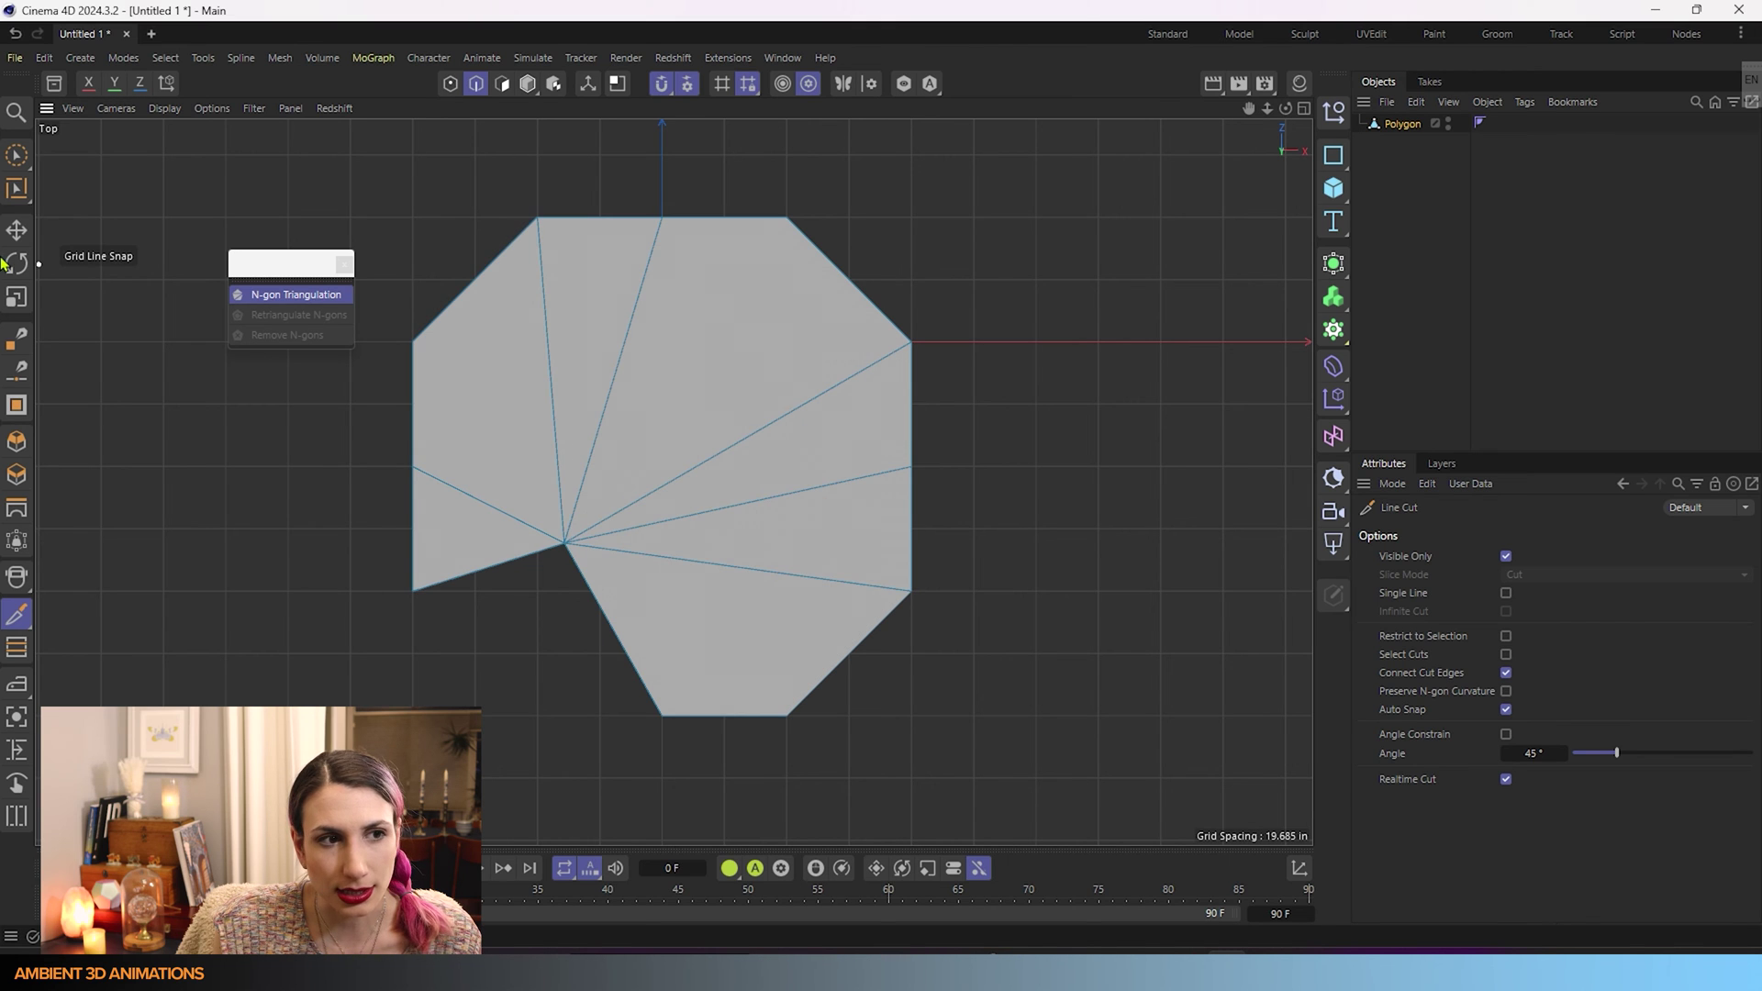
- Select the fan edge from the inward point to the right side and dissolve it
{"action": "left_click", "coordinate": [27, 163]}
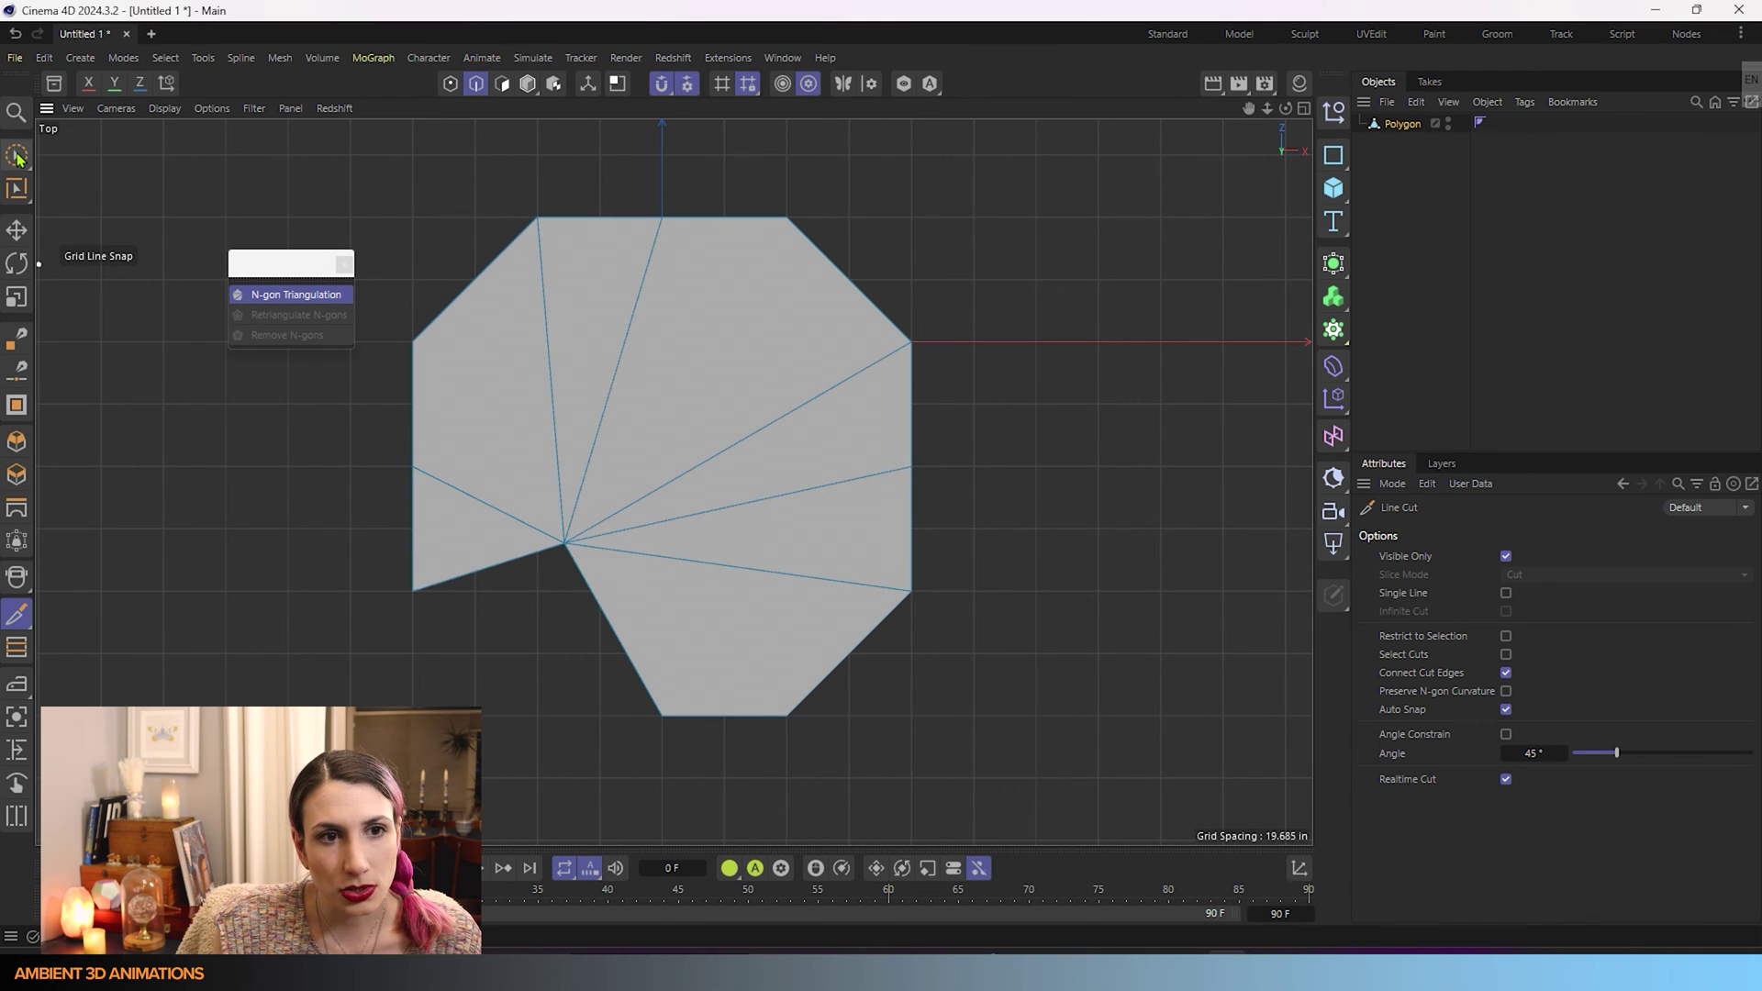
{"action": "left_click", "coordinate": [816, 489]}
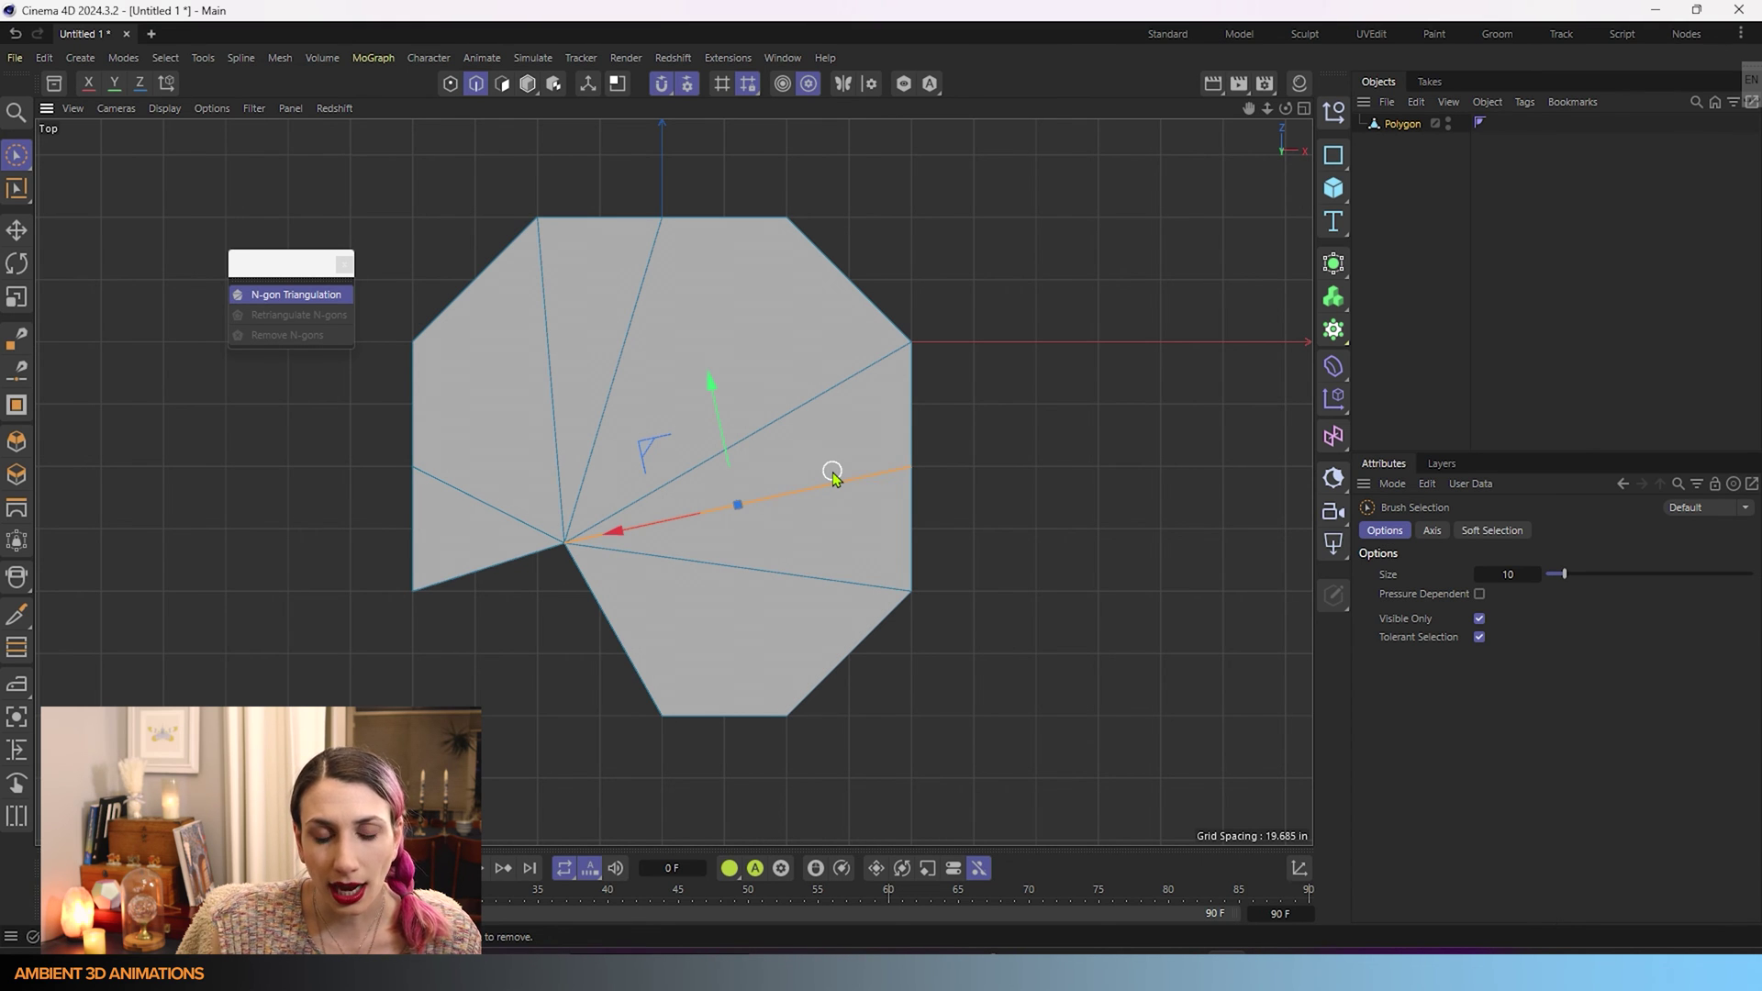
{"action": "left_click", "coordinate": [832, 474]}
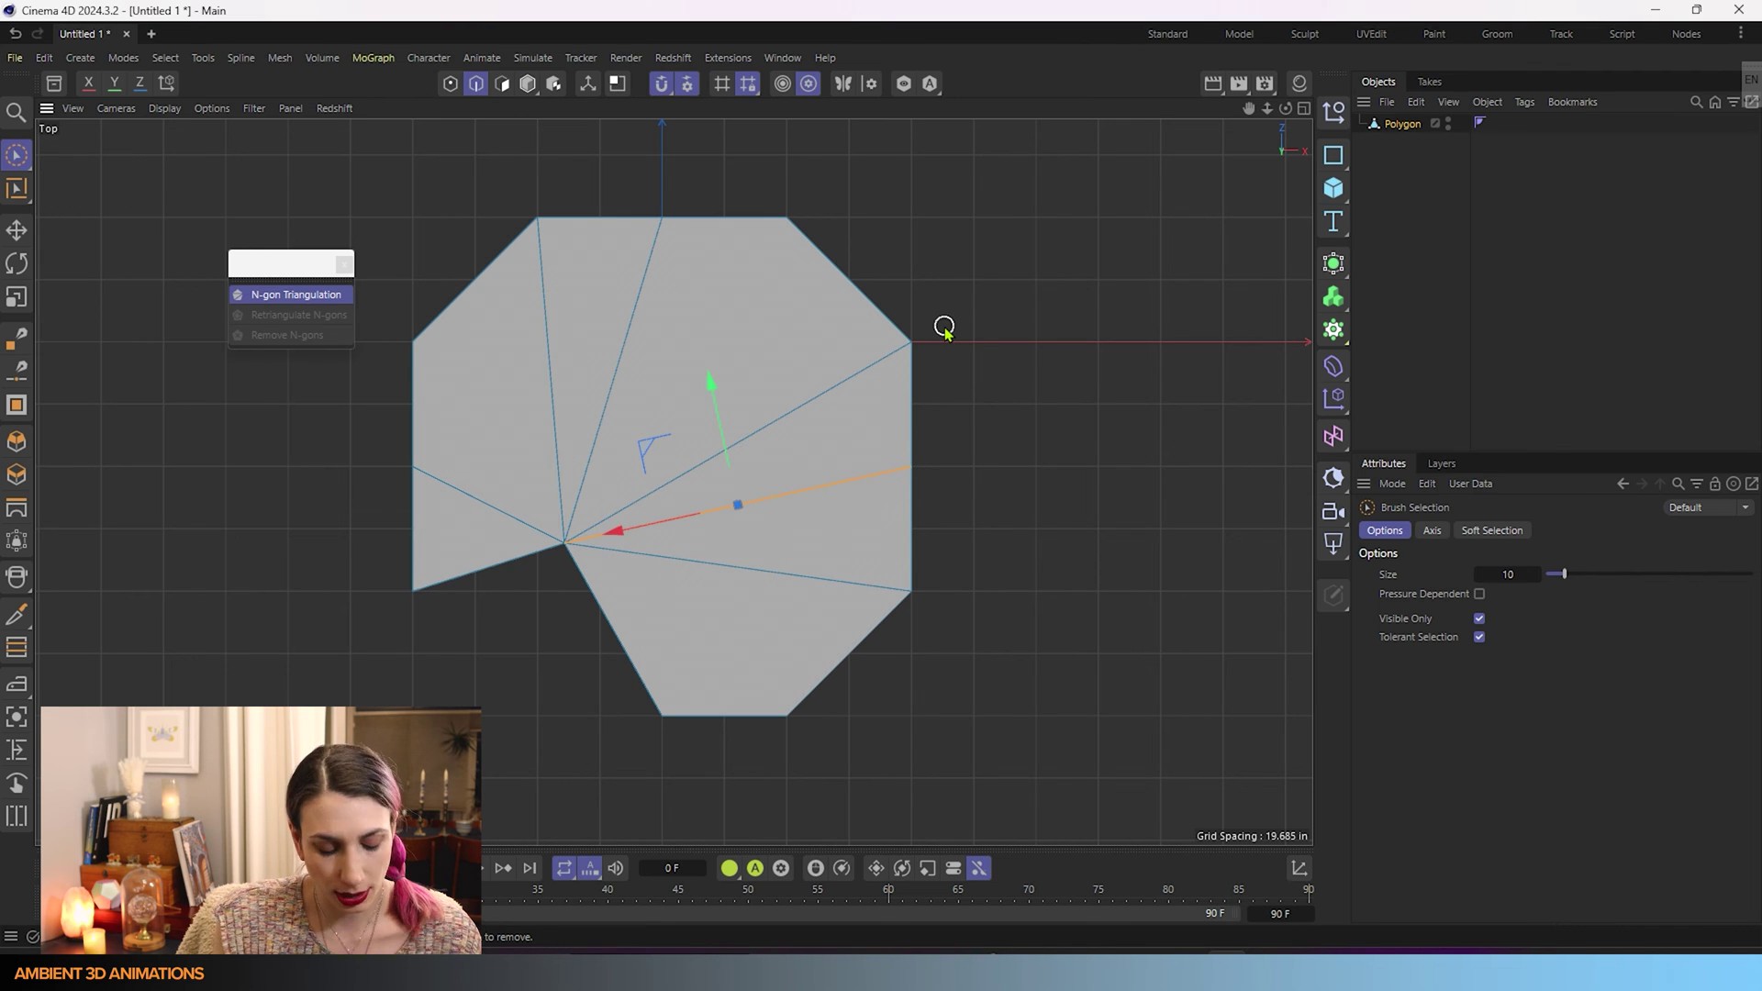
{"action": "key", "text": "m"}
{"action": "key", "text": "Escape"}
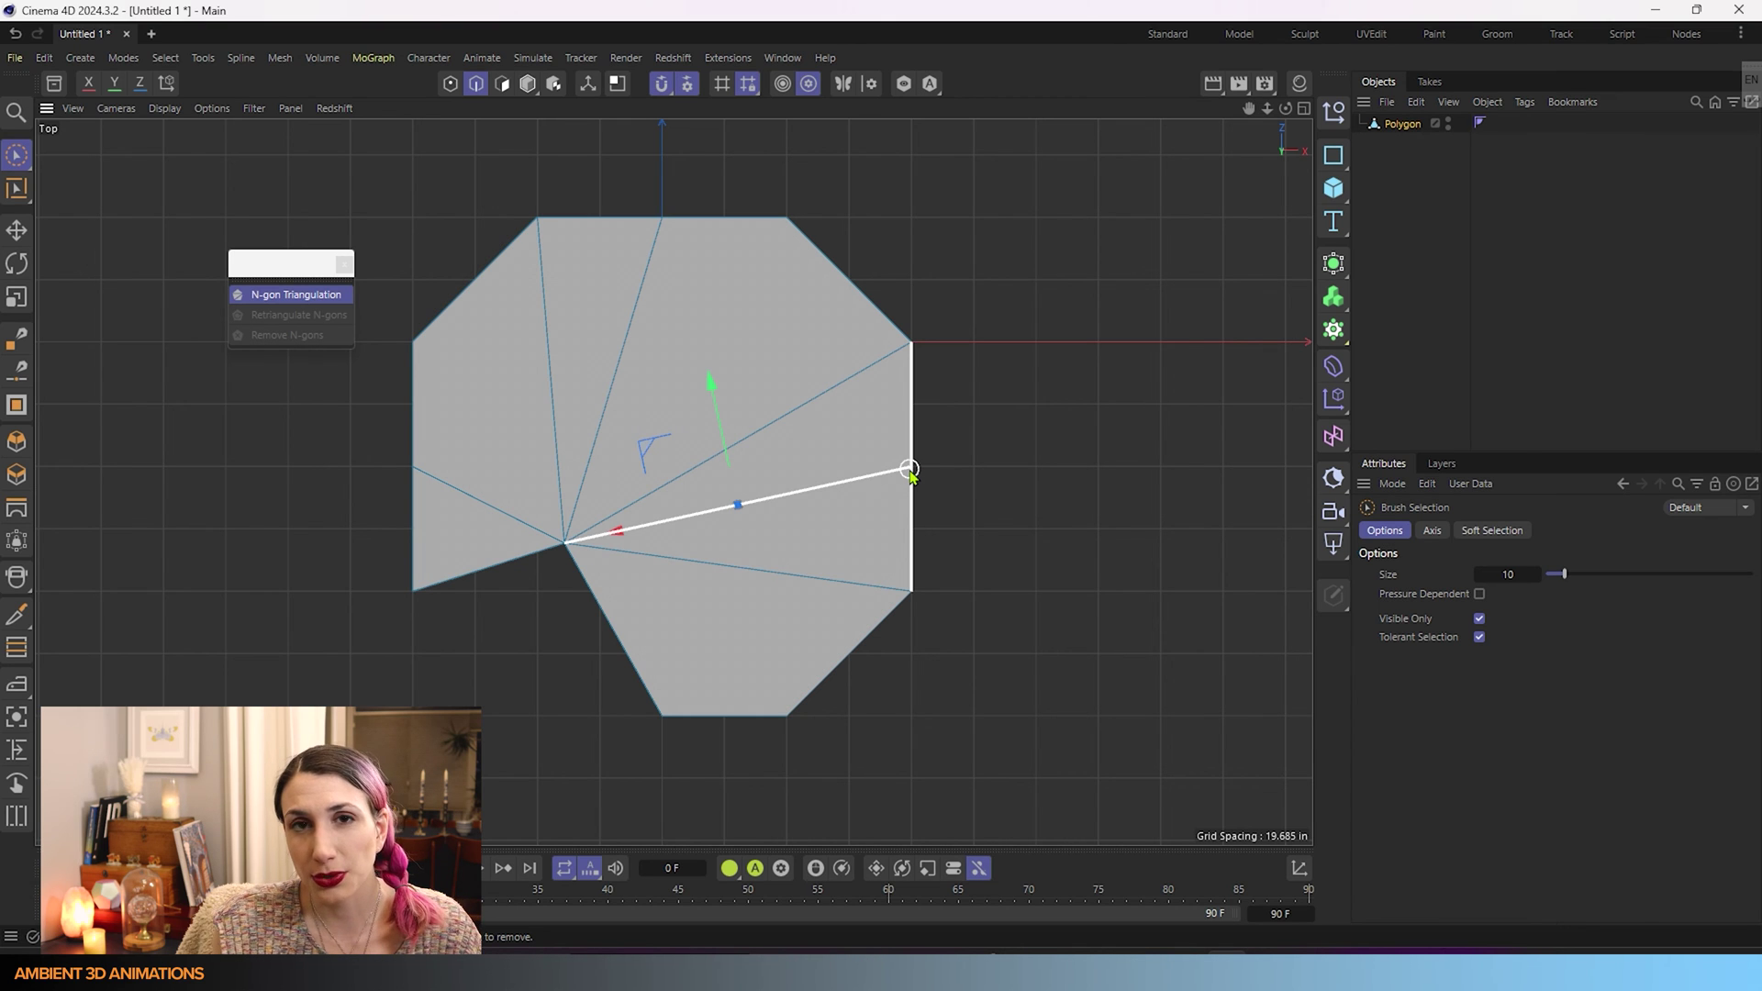
{"action": "right_click", "coordinate": [776, 477]}
{"action": "key", "text": "Delete"}
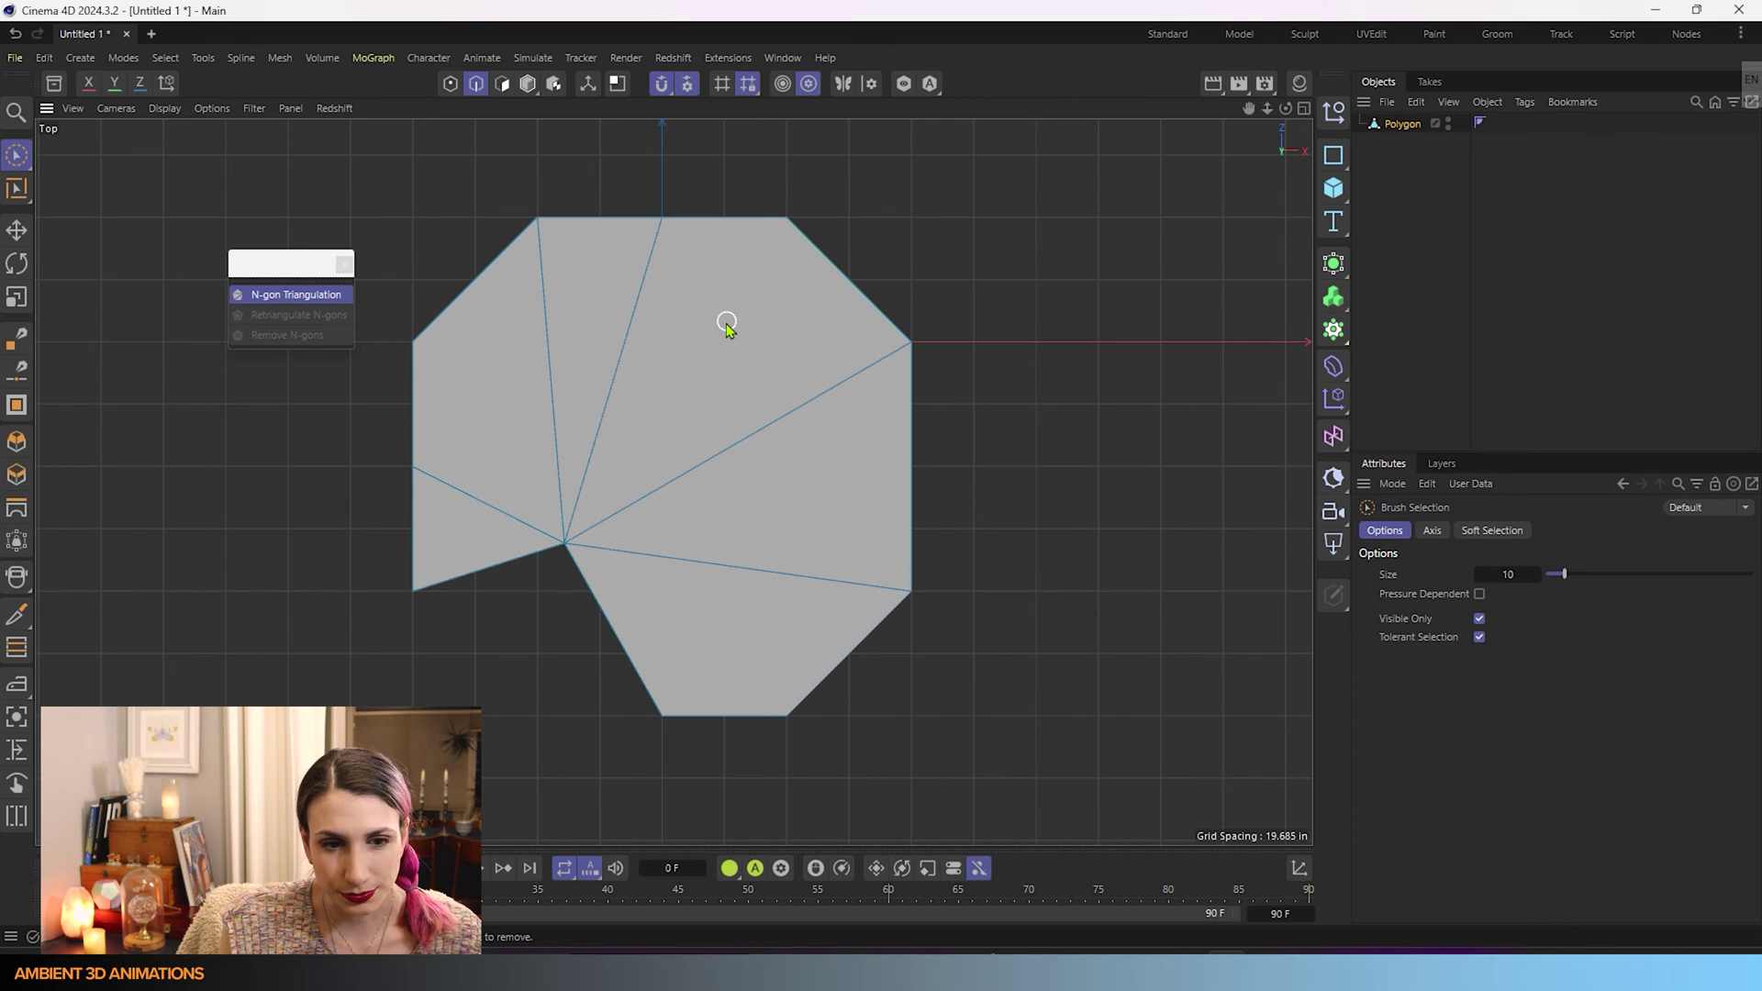
- Line Cut a new edge from the inward-pulled point to the top-right corner vertex
{"action": "key", "text": "m"}
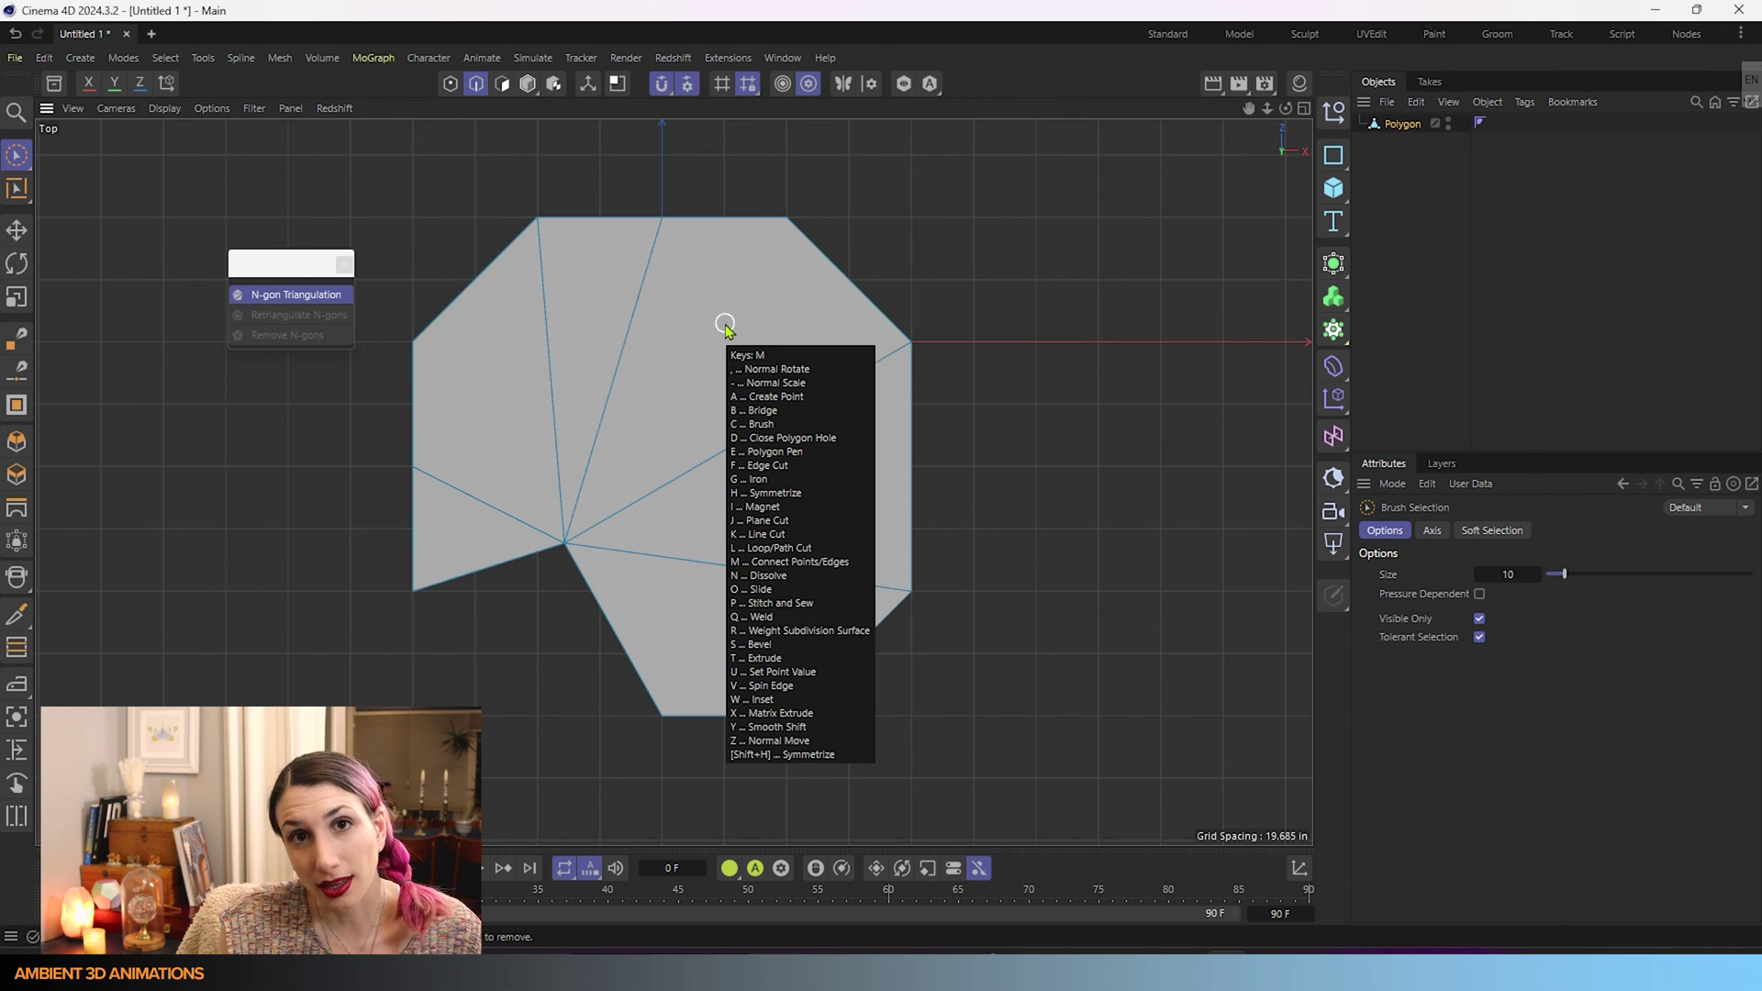
{"action": "key", "text": "k"}
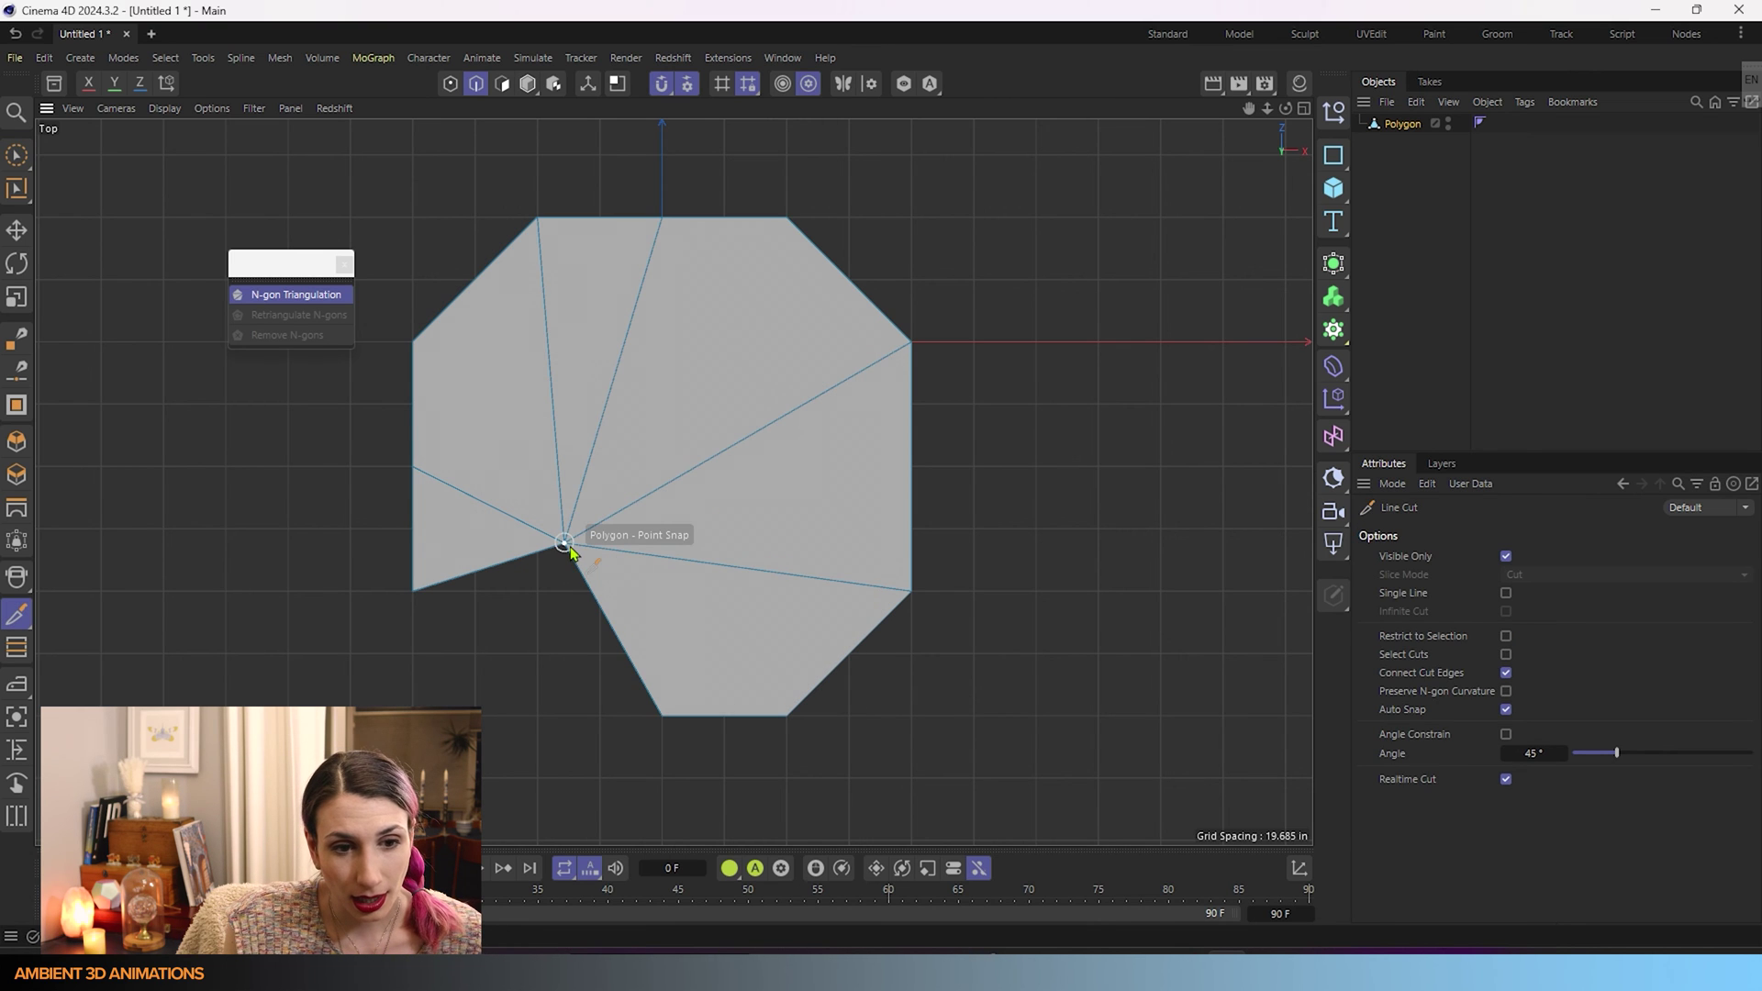
{"action": "left_click", "coordinate": [564, 542]}
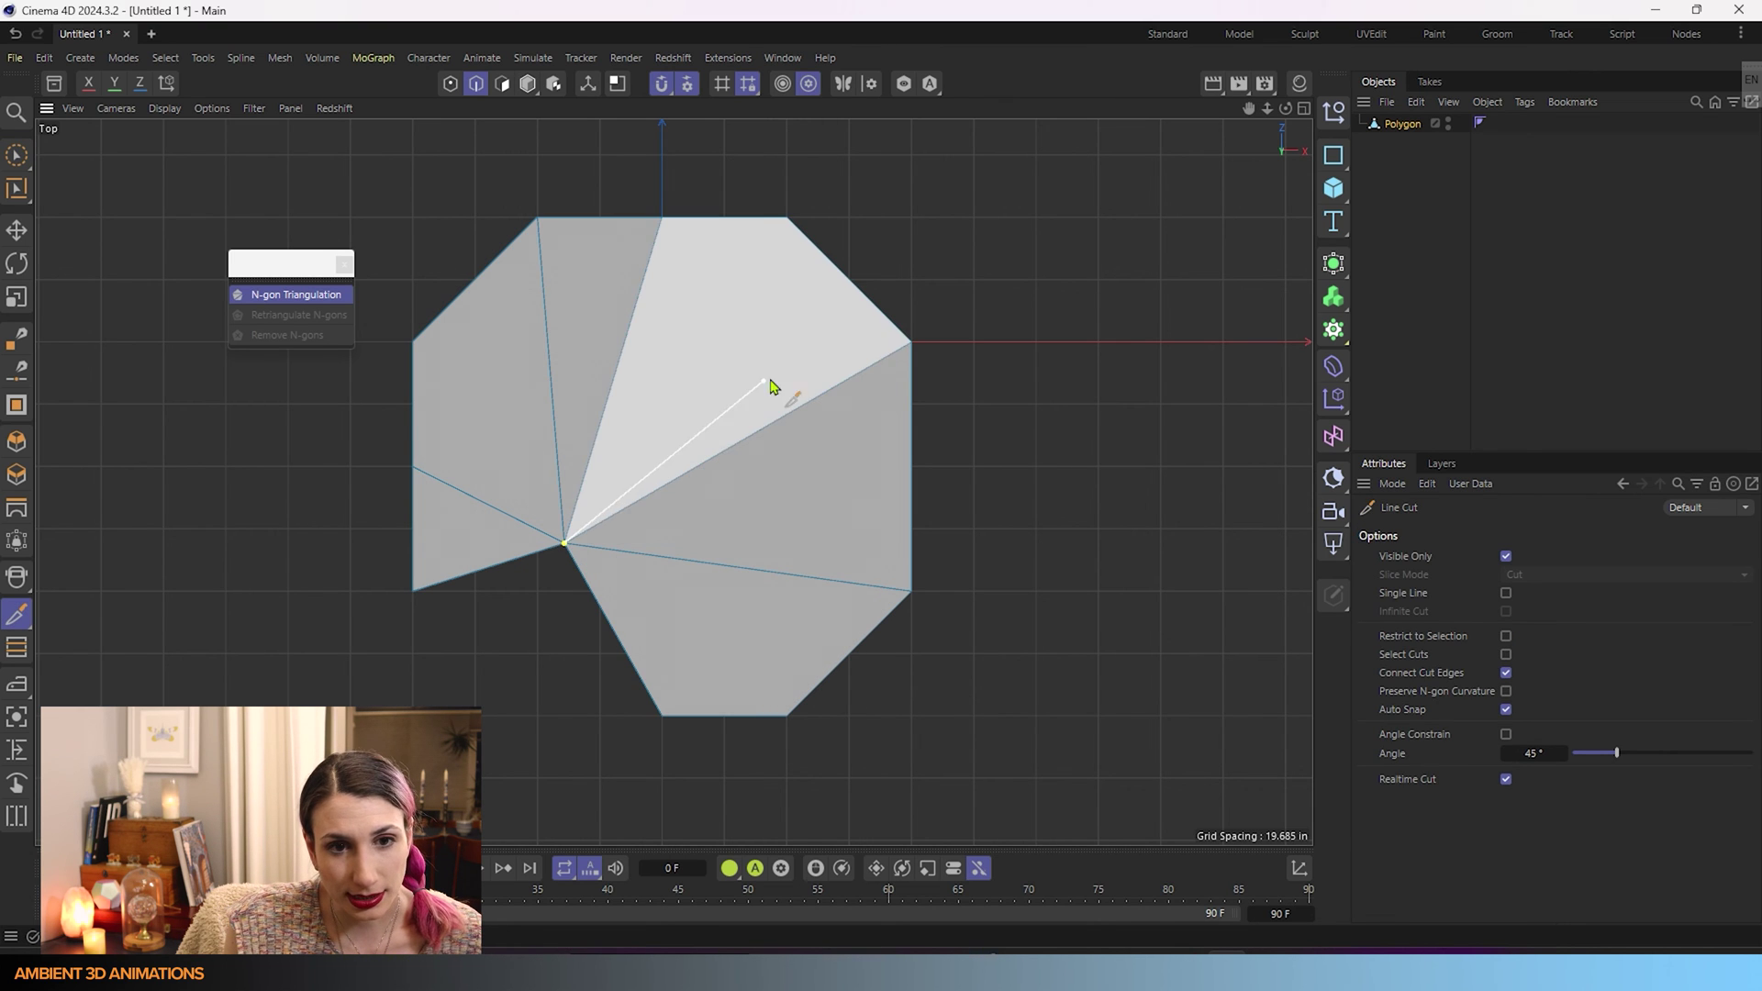
{"action": "left_click", "coordinate": [787, 217]}
{"action": "key", "text": "Escape"}
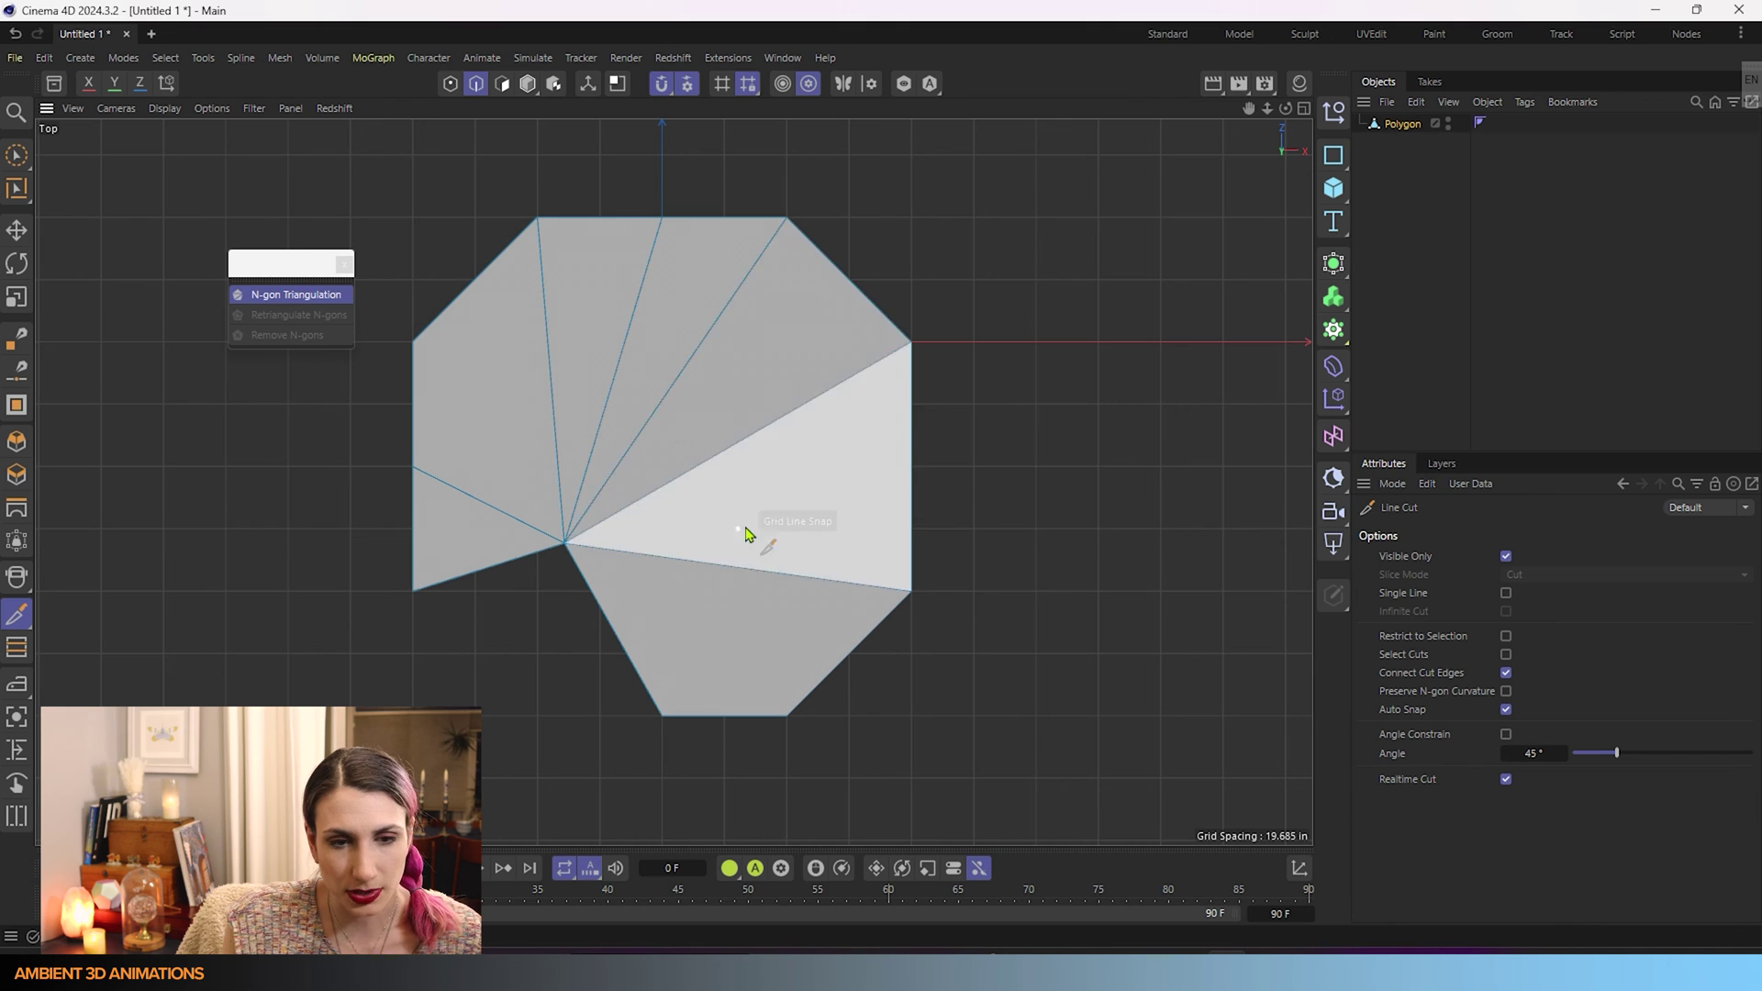
{"action": "left_click", "coordinate": [16, 156]}
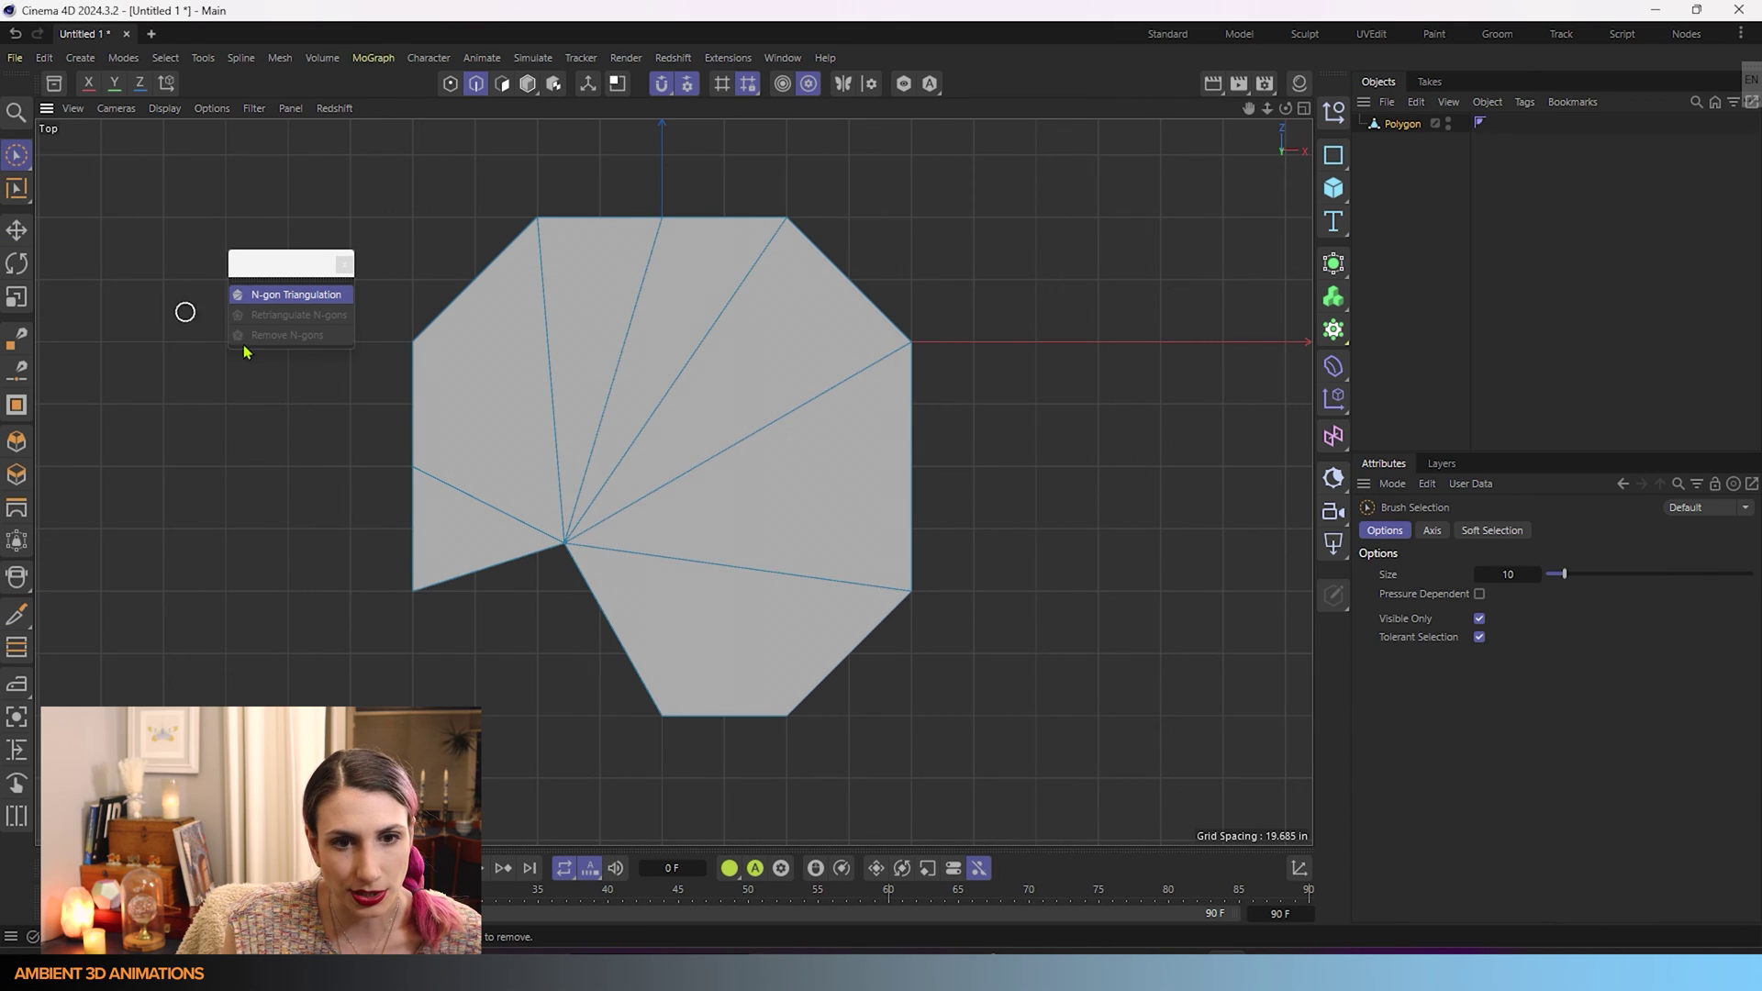
{"action": "left_click", "coordinate": [860, 378]}
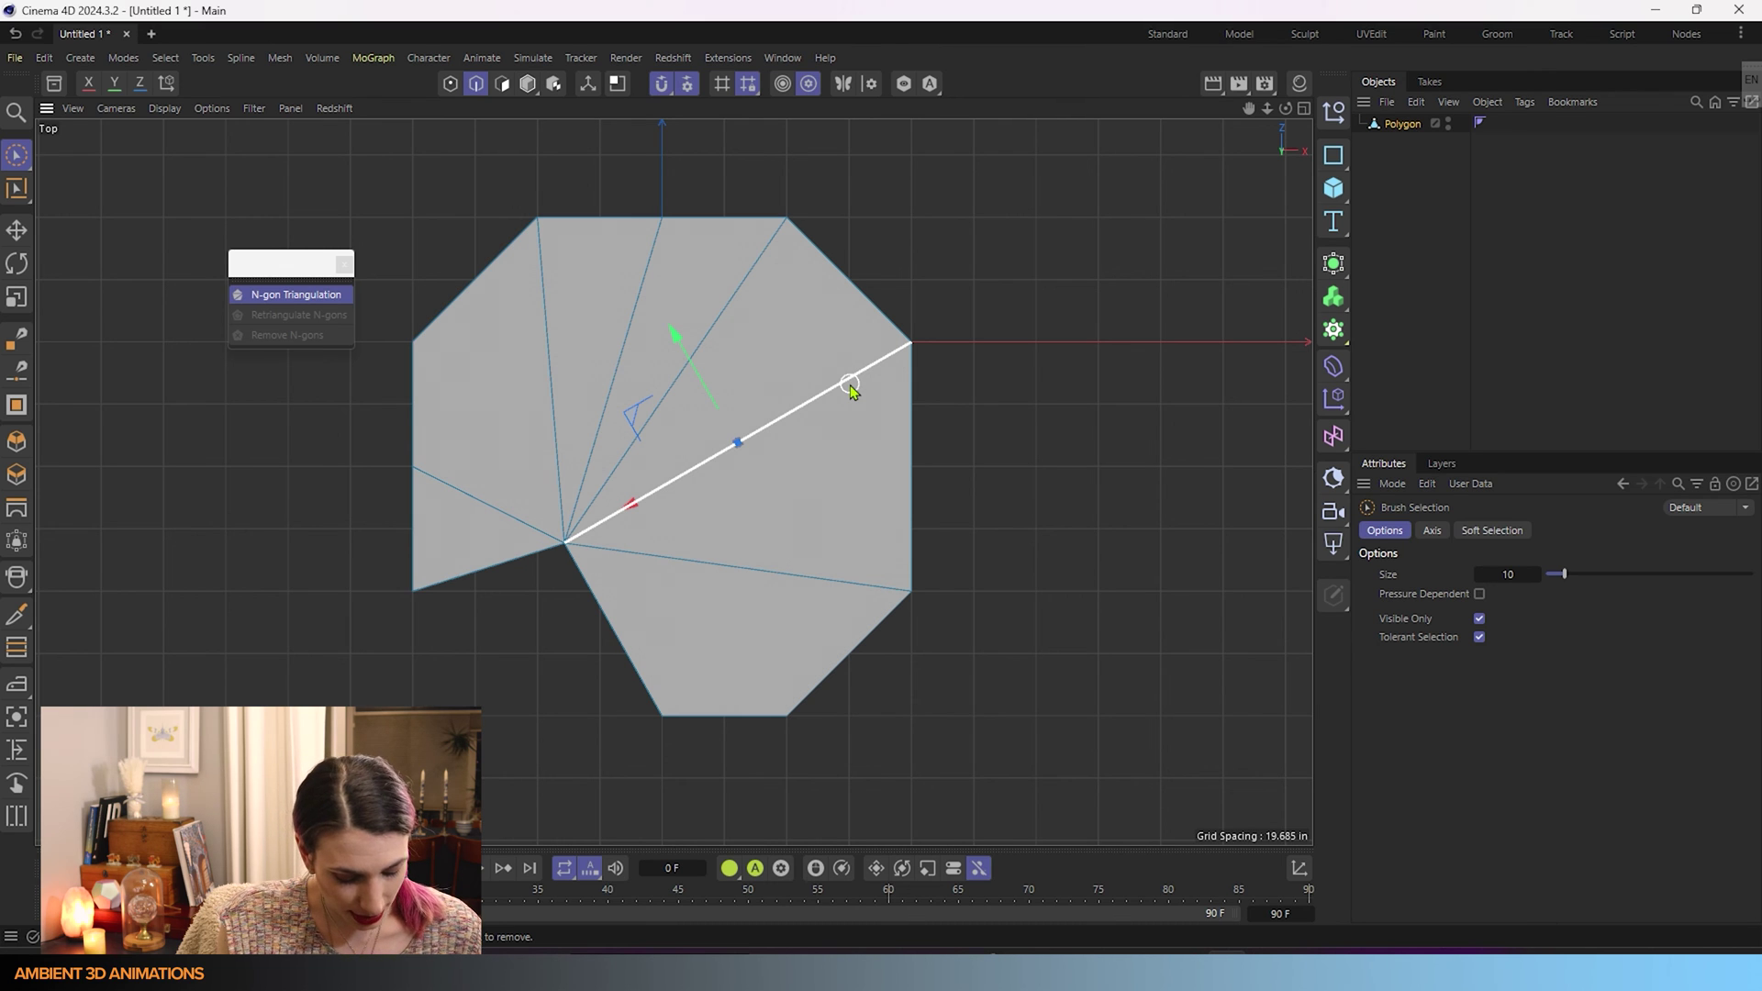
- Dissolve the edge running from the octagon's top middle down to the pulled-in point
{"action": "key", "text": "u"}
{"action": "key", "text": "z"}
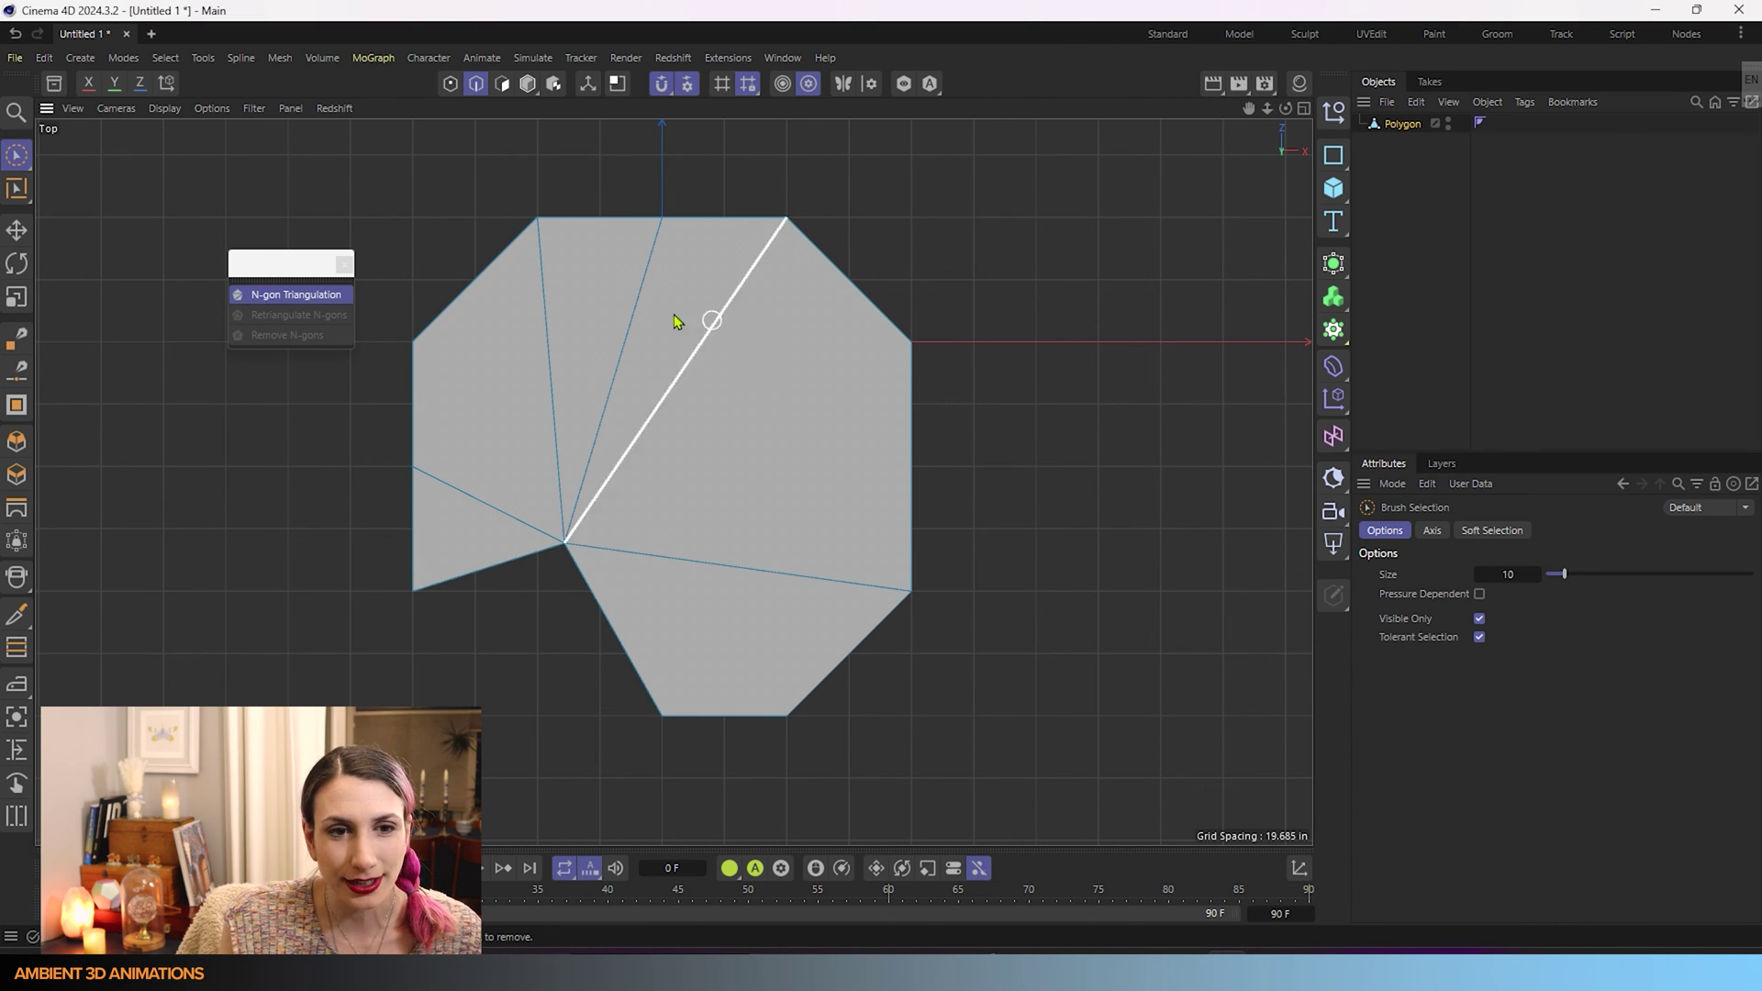
{"action": "left_click", "coordinate": [634, 305]}
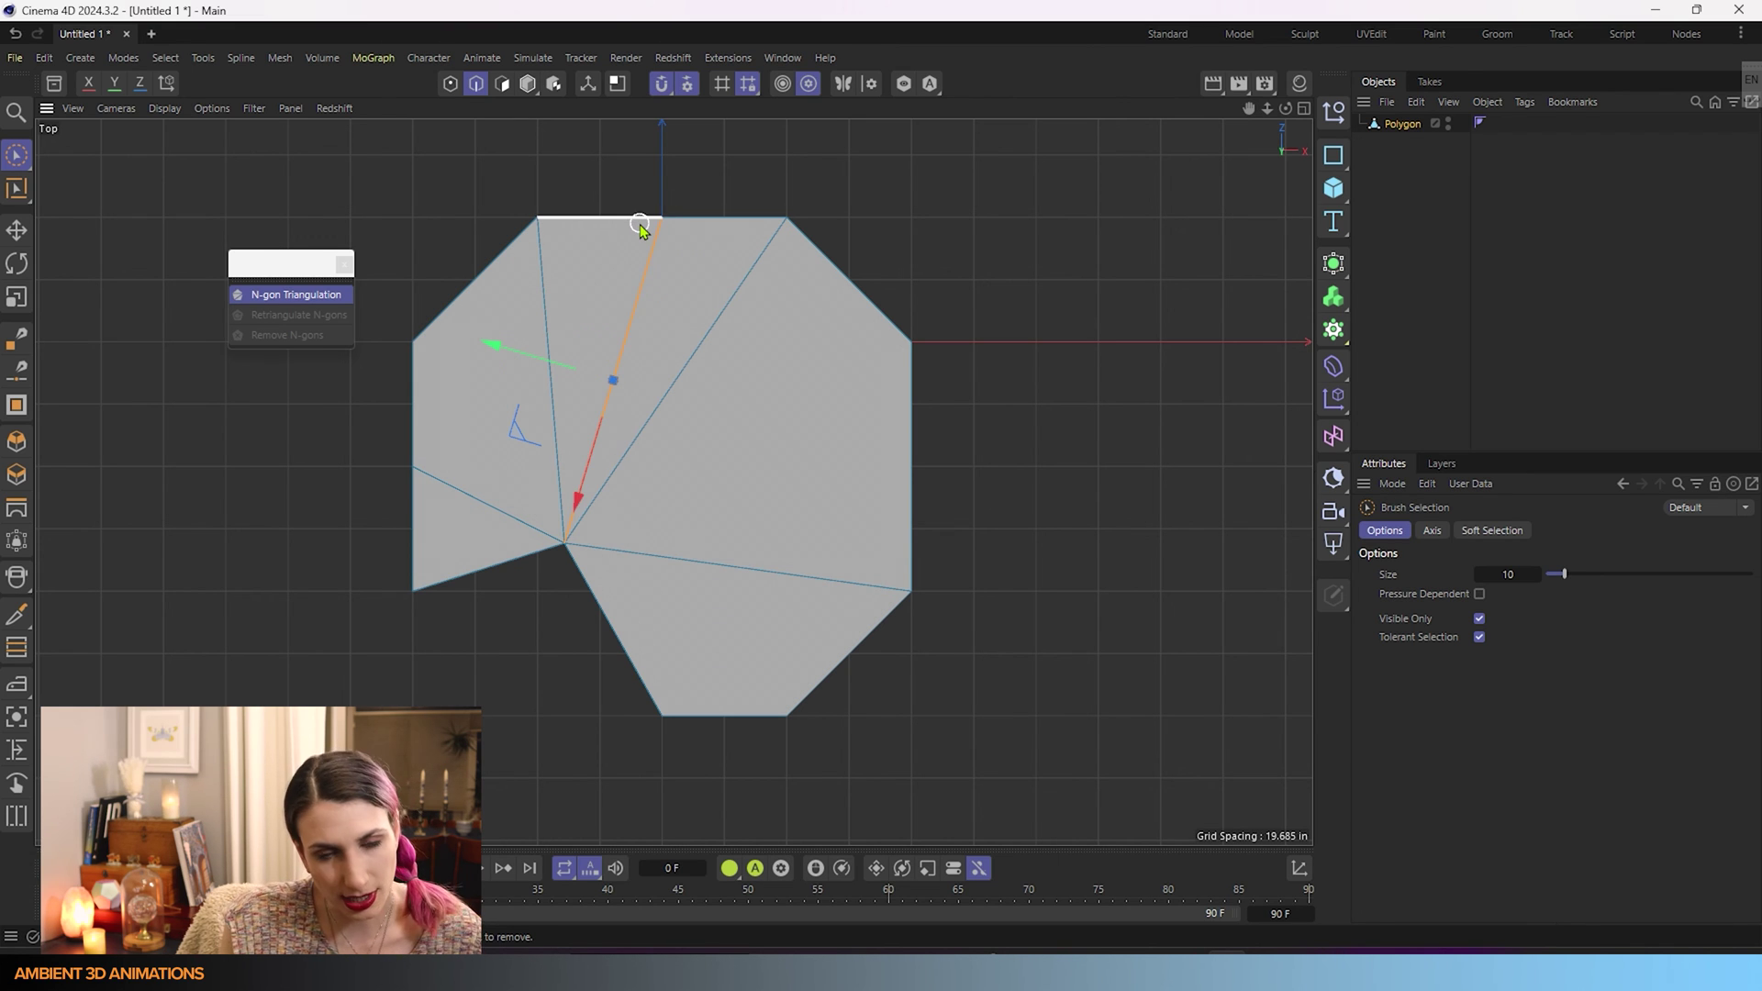
{"action": "right_click", "coordinate": [640, 230]}
{"action": "key", "text": "Delete"}
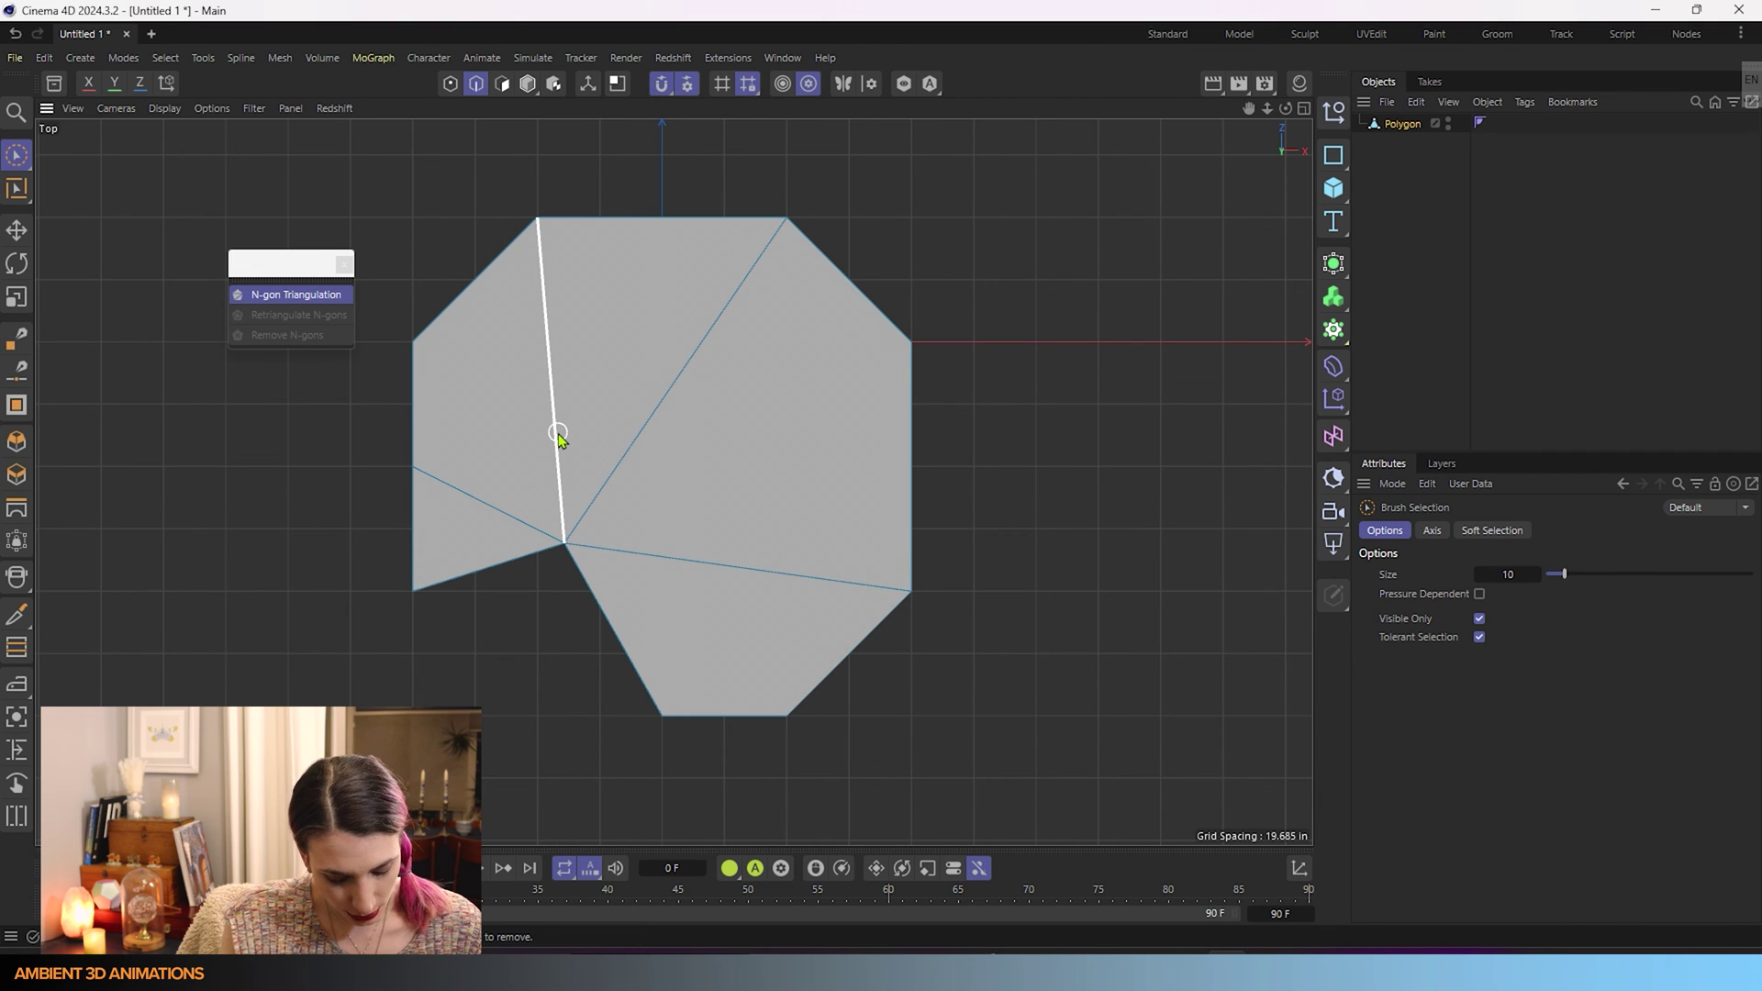
- Line Cut a new edge from the pulled-in point to the left corner vertex
{"action": "right_click", "coordinate": [556, 449]}
{"action": "left_click", "coordinate": [566, 491]}
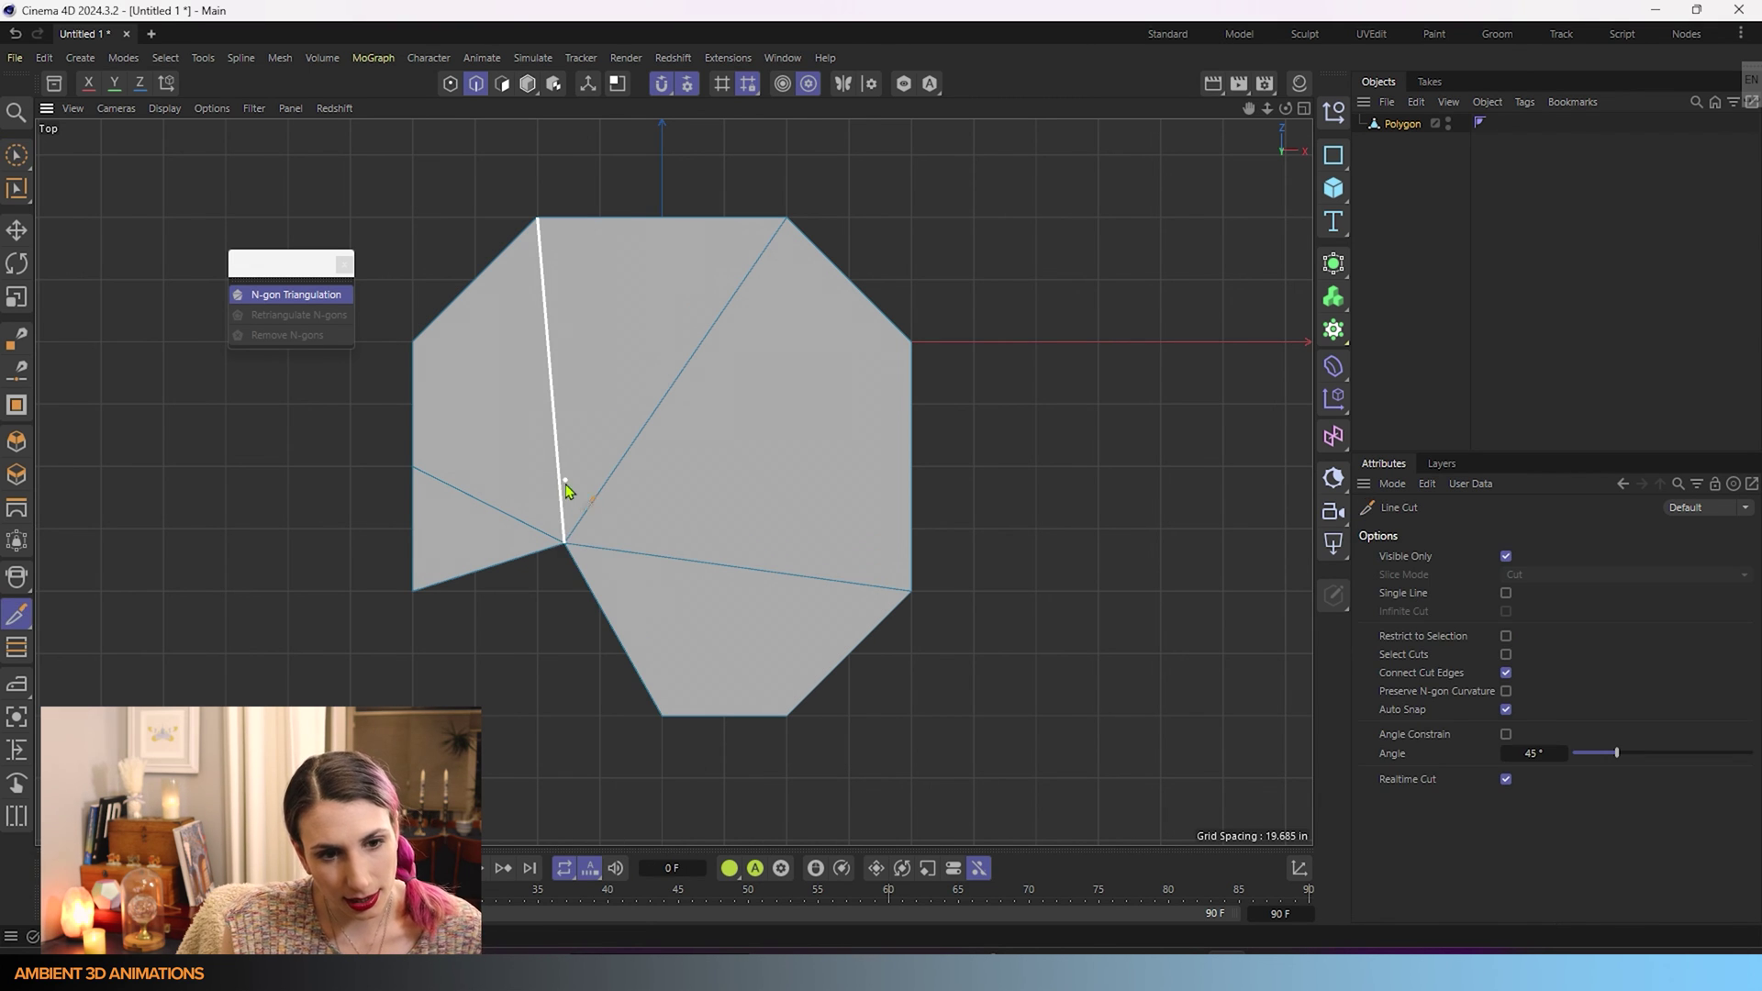
{"action": "left_click", "coordinate": [563, 543]}
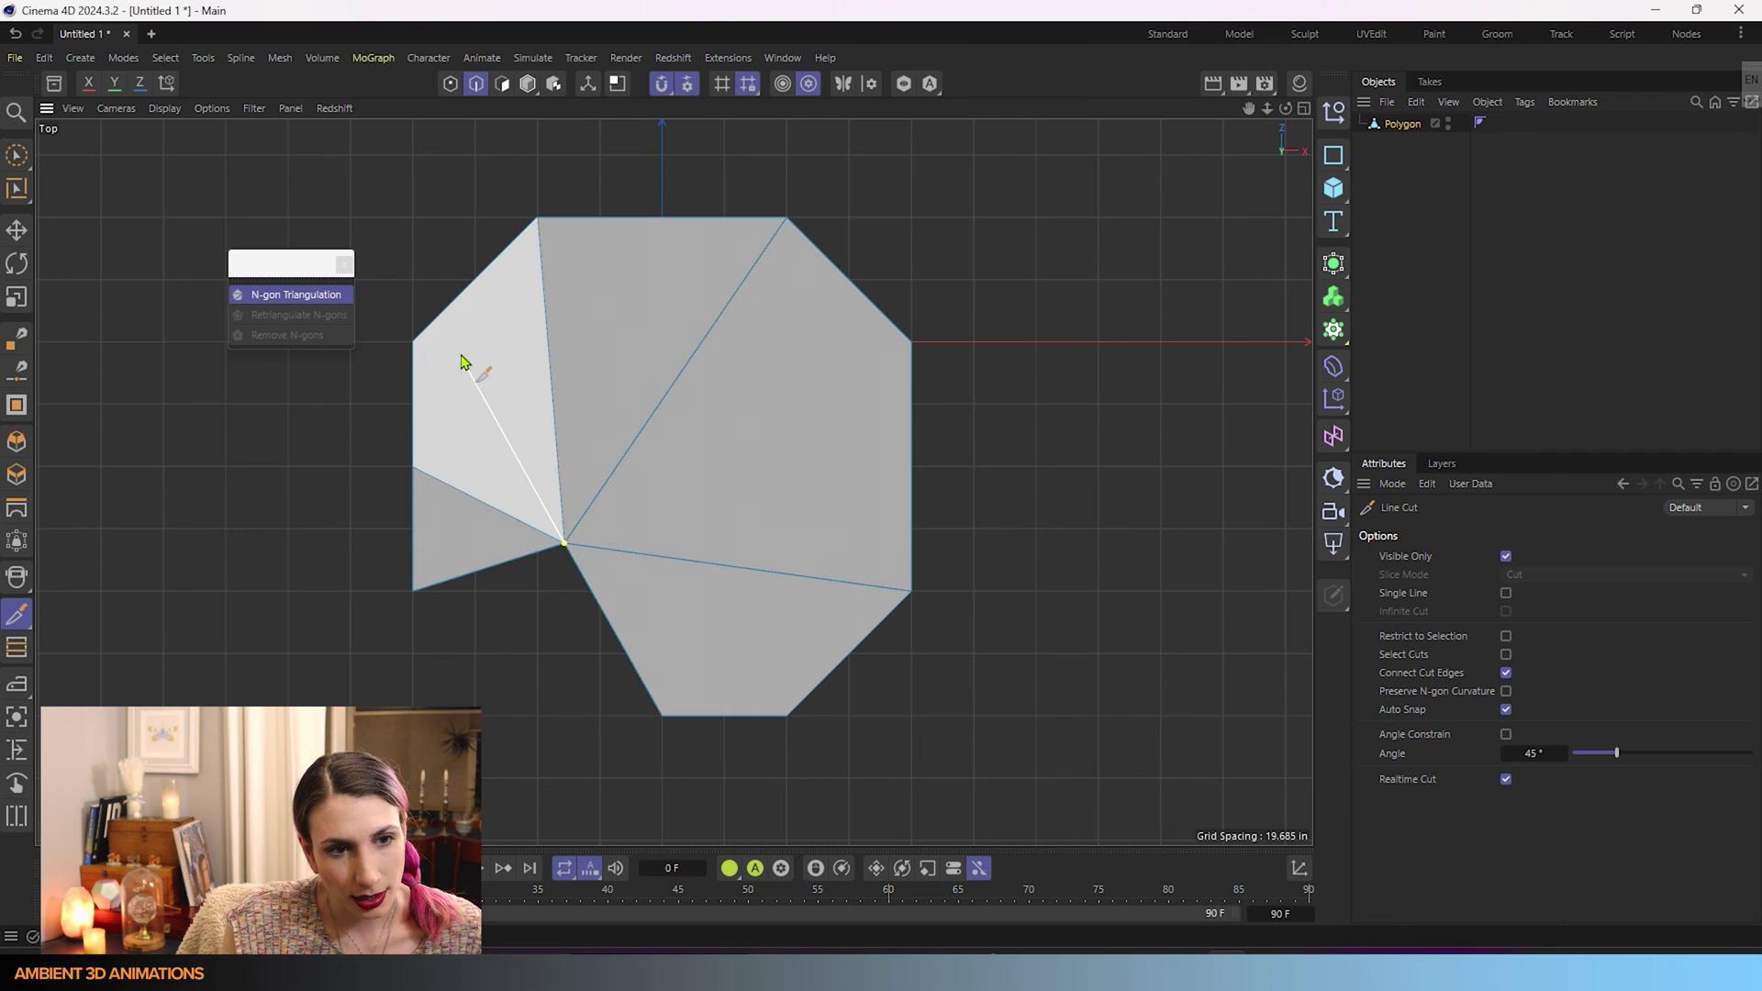
{"action": "left_click", "coordinate": [412, 342]}
{"action": "key", "text": "Escape"}
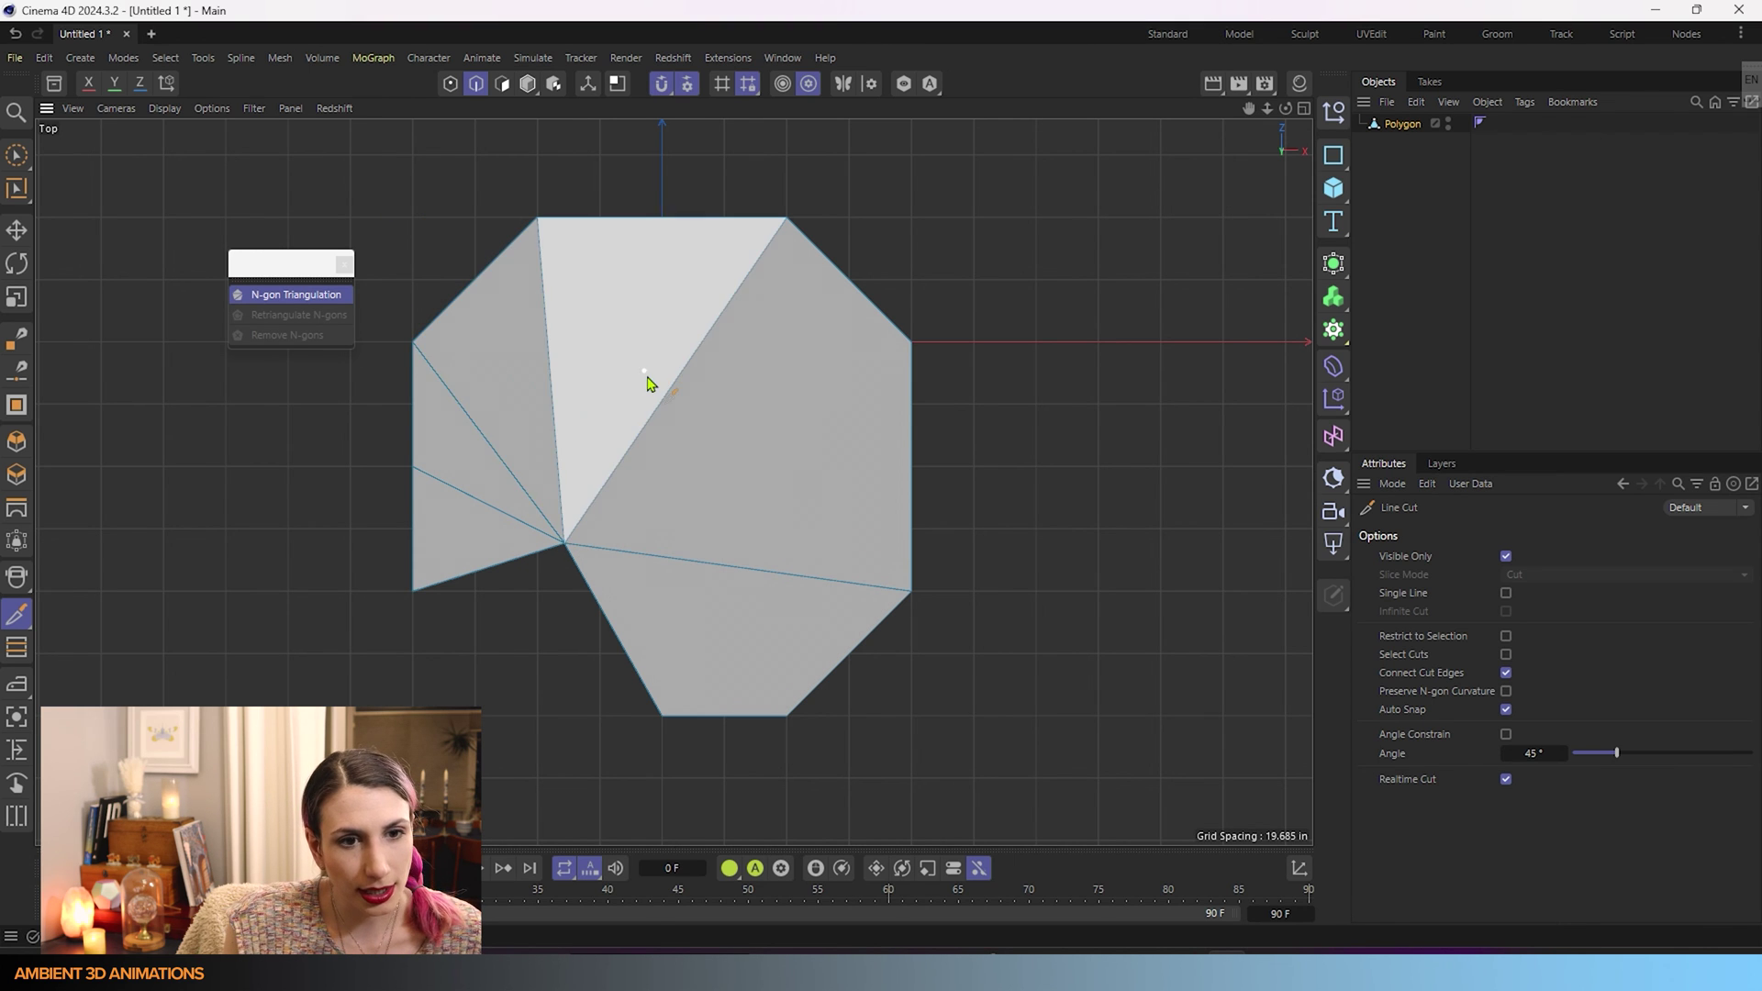
- Try dissolving the vertical top-left edge, undo it, and select the lower-left diagonal edge
{"action": "left_click", "coordinate": [14, 159]}
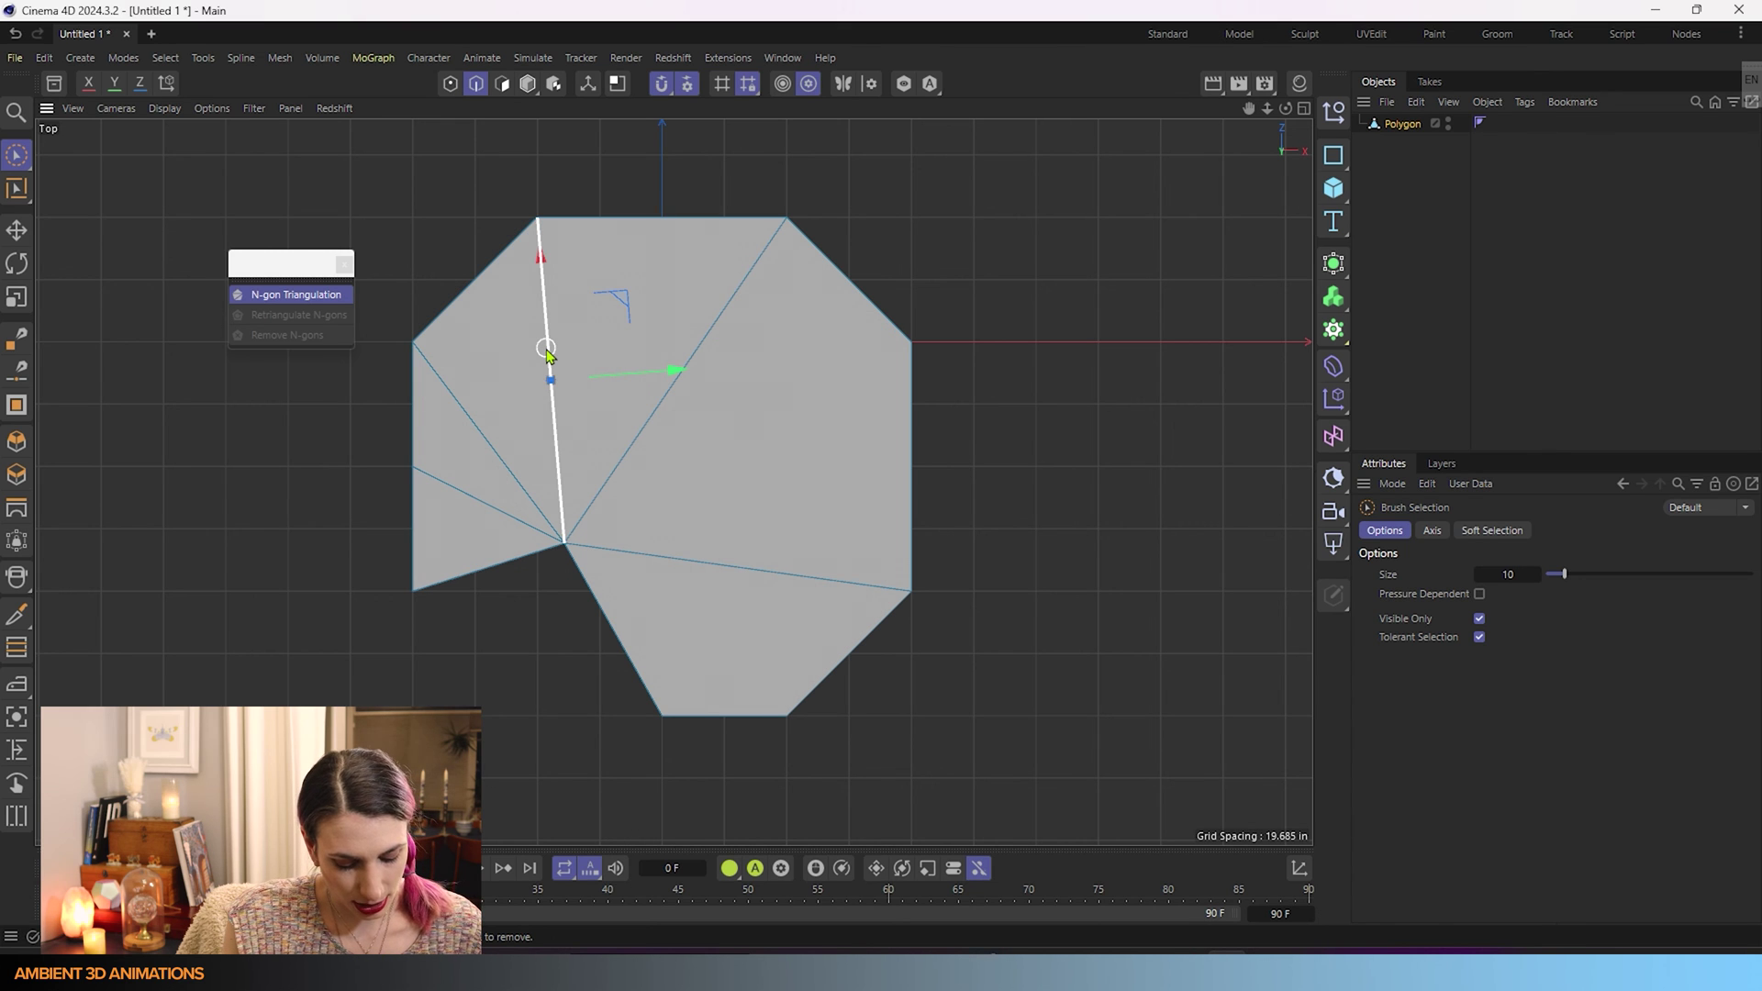
{"action": "right_click", "coordinate": [546, 351]}
{"action": "left_click", "coordinate": [596, 456]}
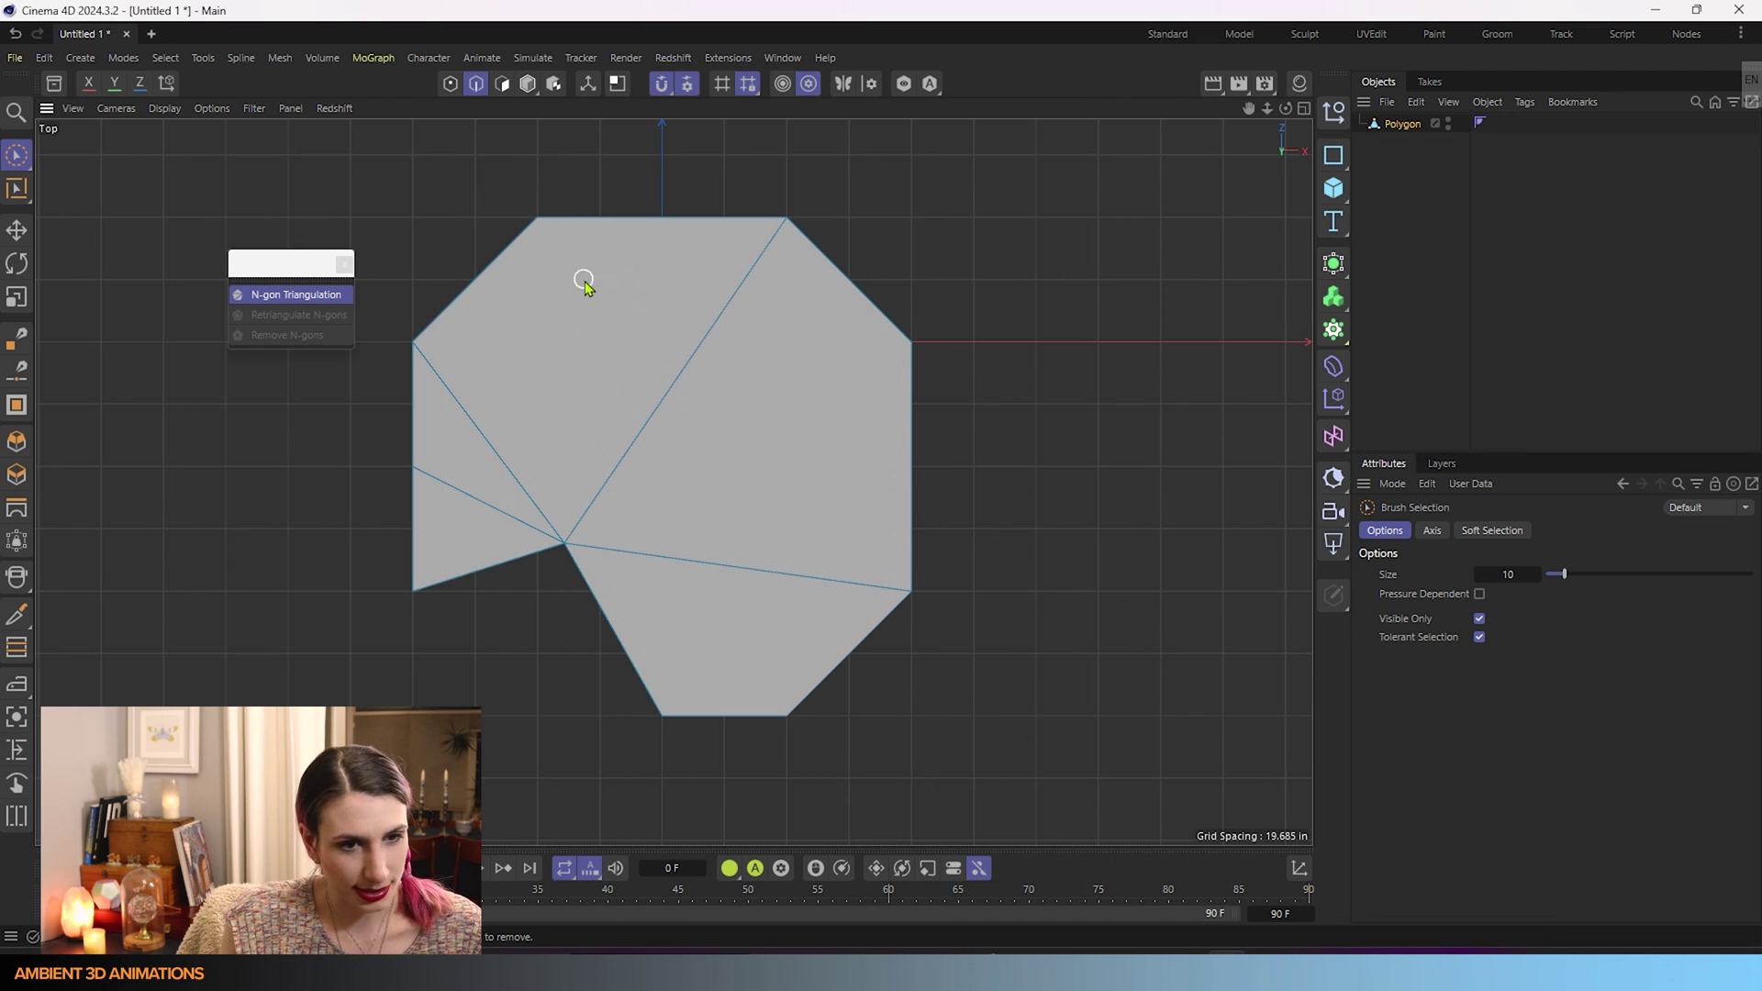
{"action": "key", "text": "ctrl+z"}
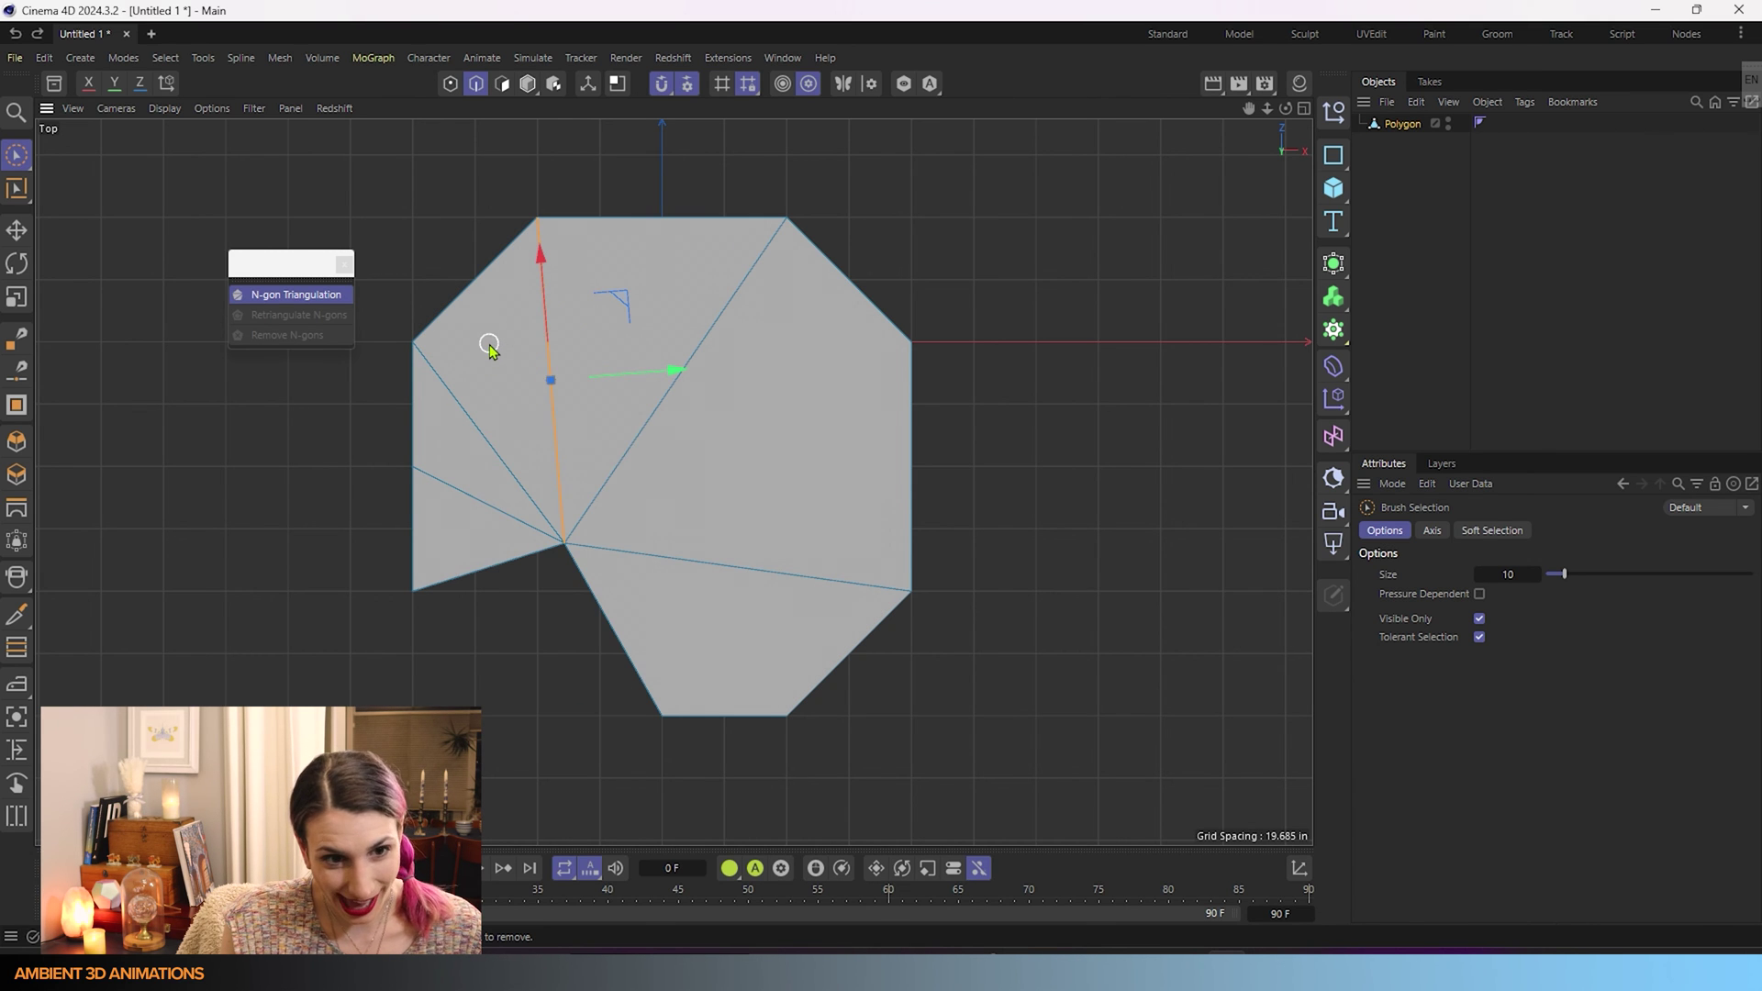
{"action": "key", "text": "Delete"}
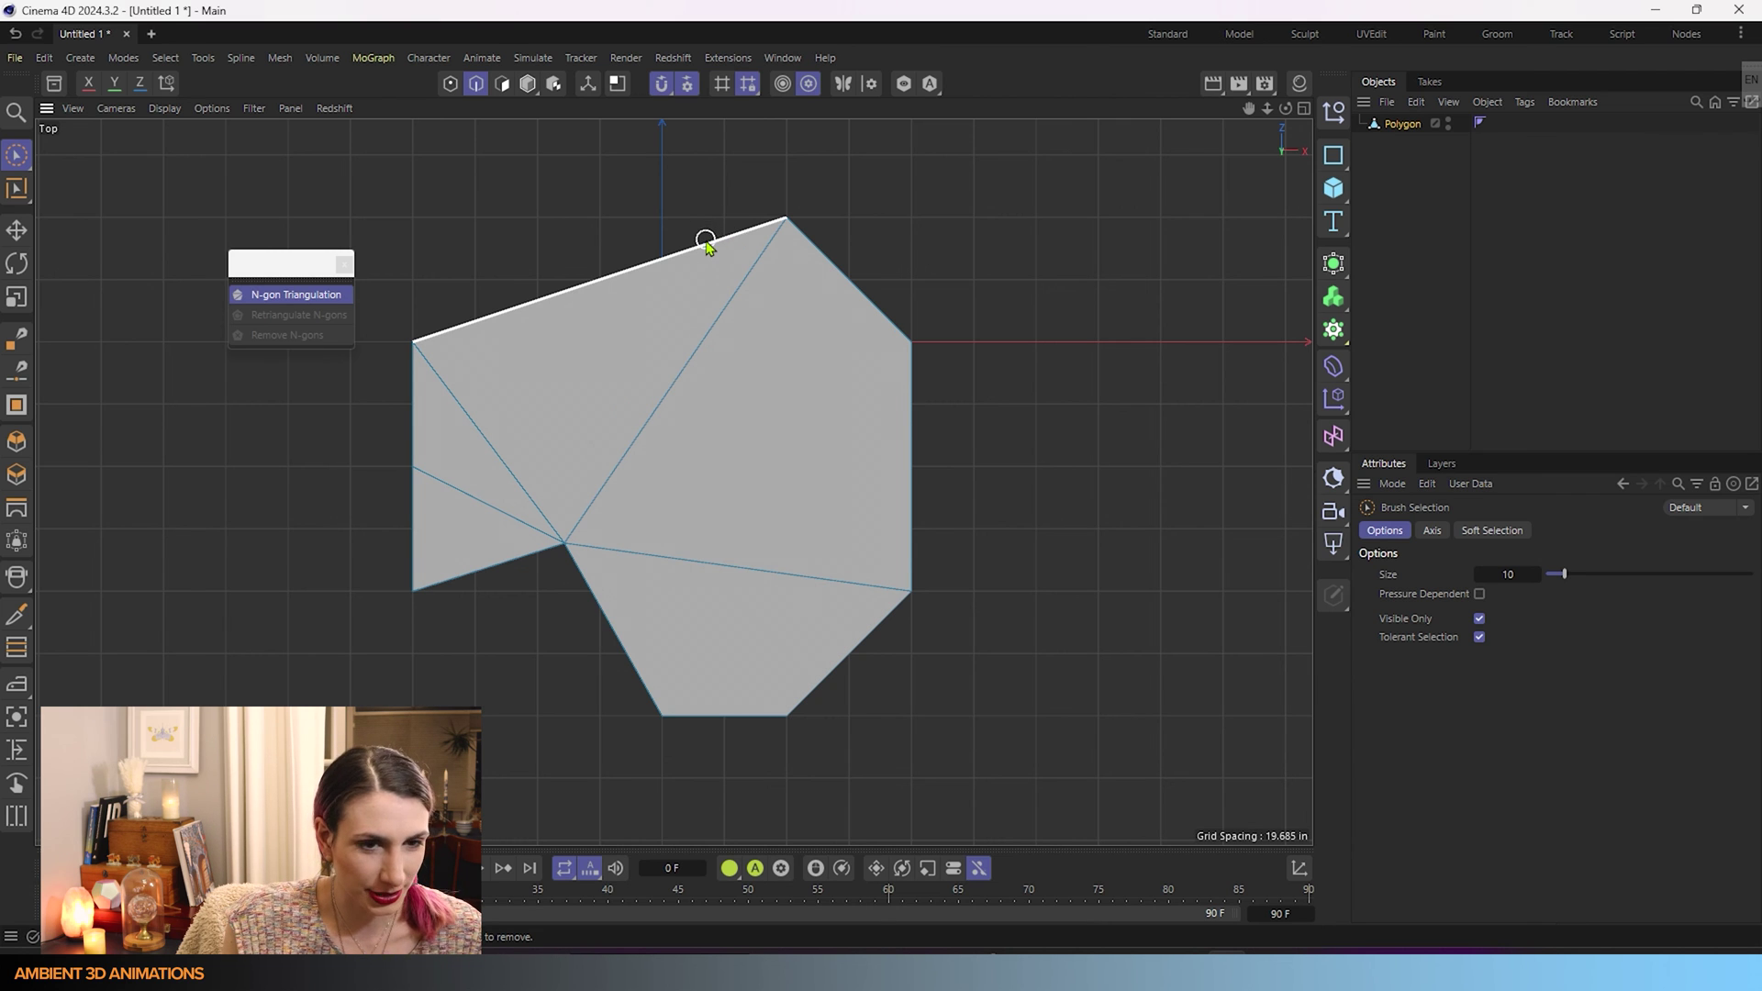
{"action": "key", "text": "ctrl+z"}
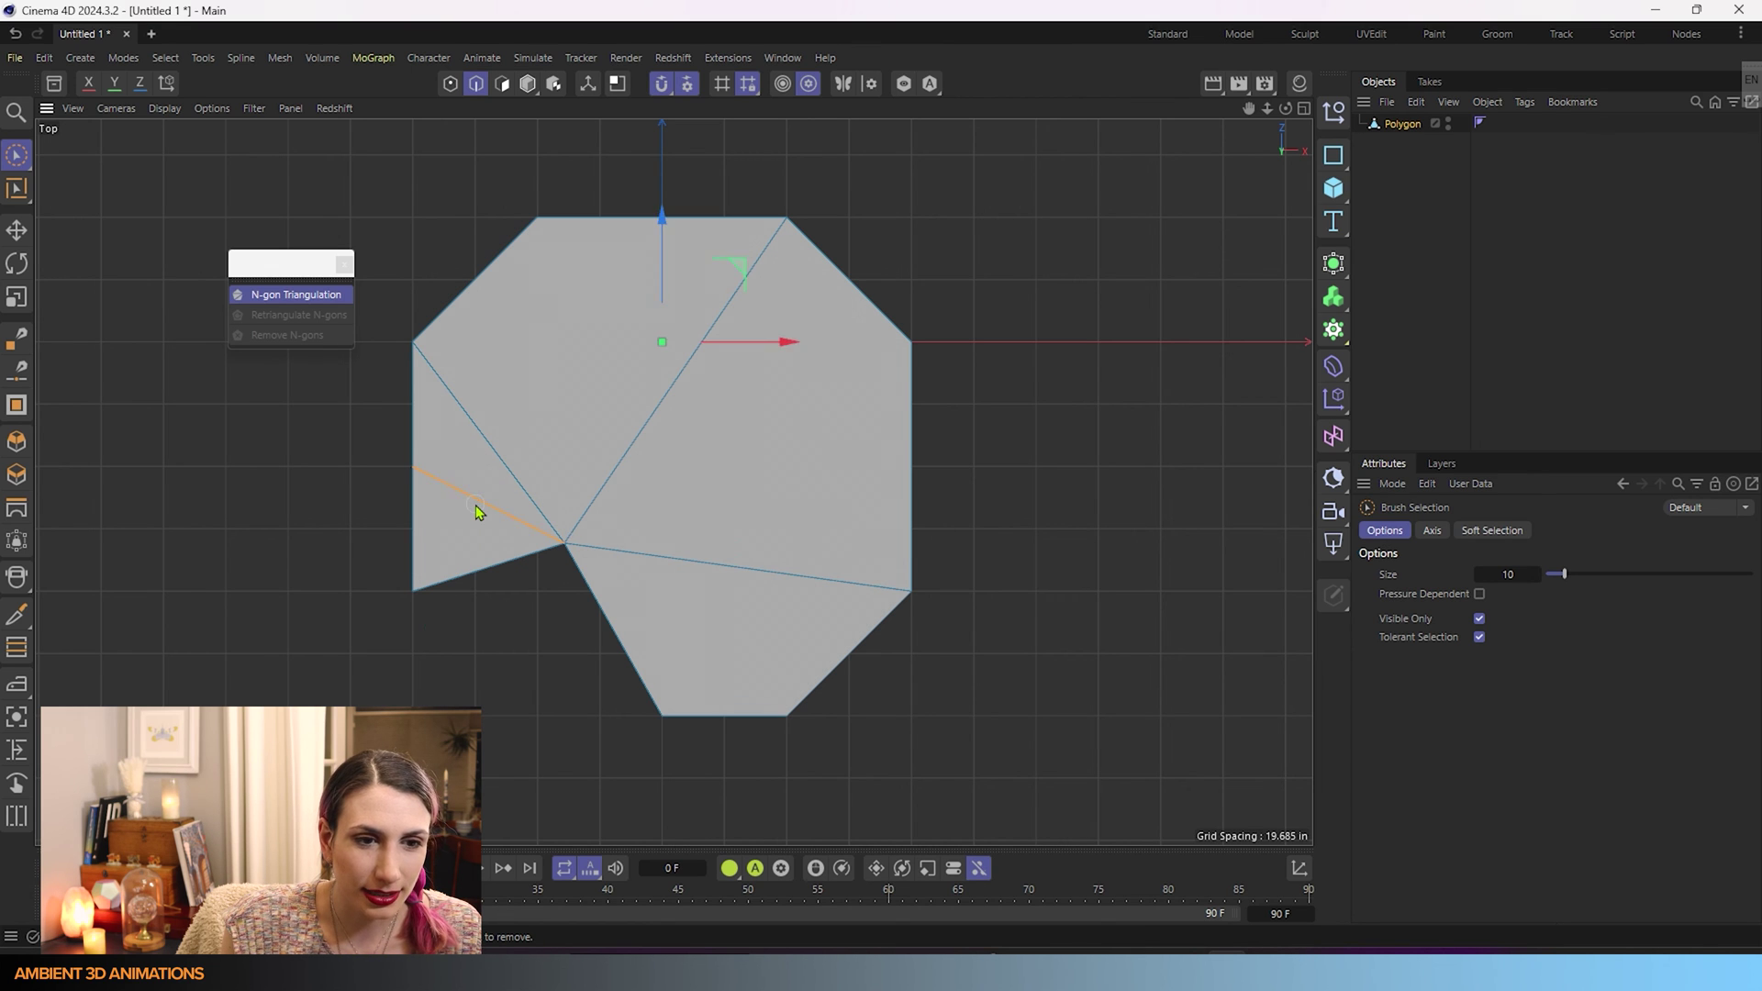
{"action": "left_click", "coordinate": [473, 498]}
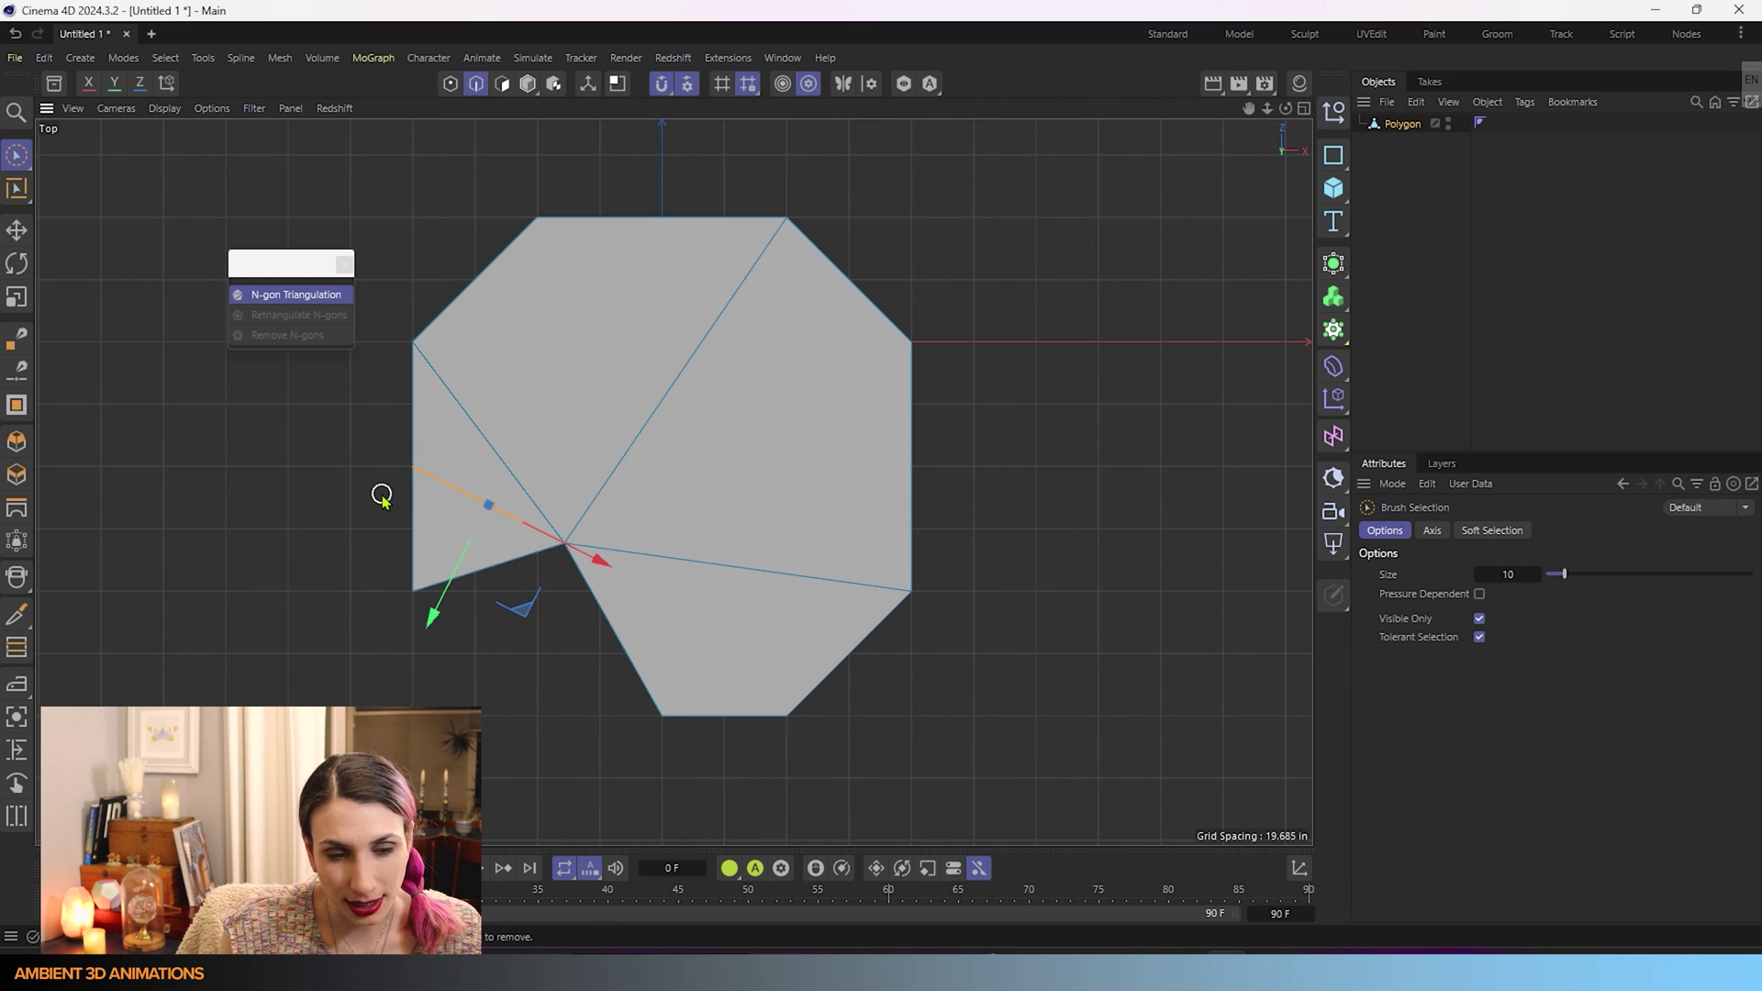
- Dissolve the lower-left edge and select the lower-left outer edge
{"action": "key", "text": "m"}
{"action": "key", "text": "Escape"}
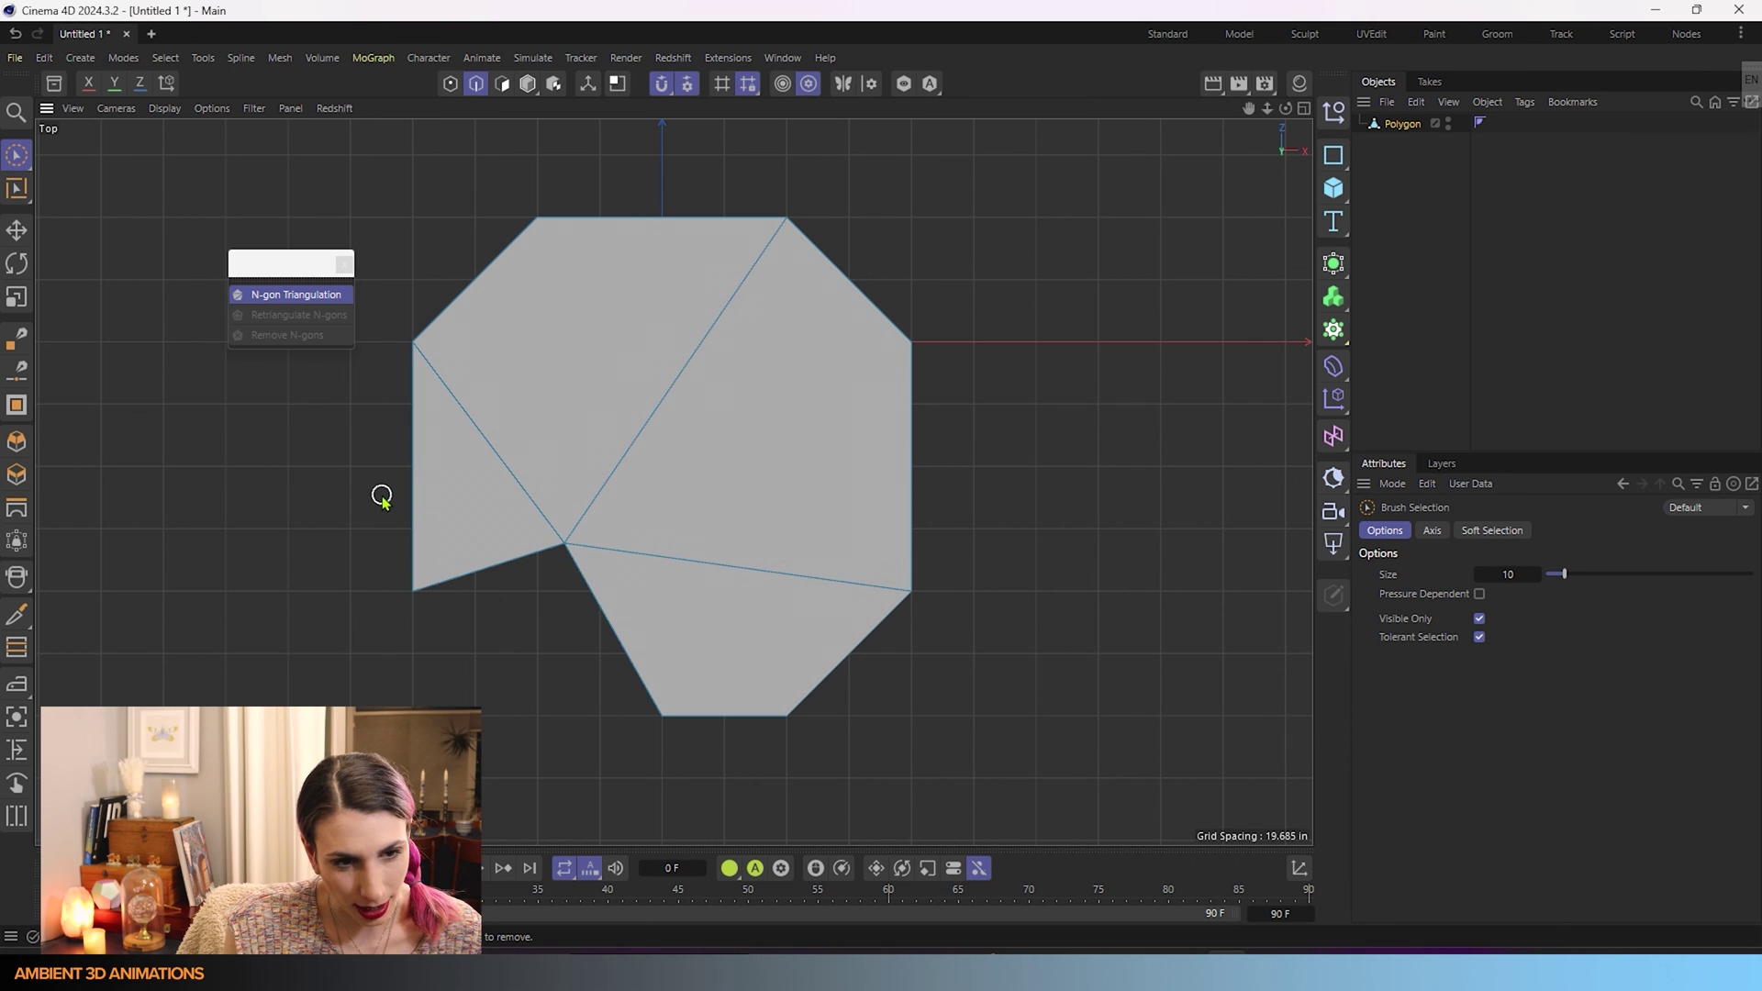
{"action": "mouse_move", "coordinate": [381, 497]}
{"action": "left_mouse_down"}
{"action": "mouse_move", "coordinate": [504, 489]}
{"action": "mouse_move", "coordinate": [564, 543]}
{"action": "left_mouse_up"}
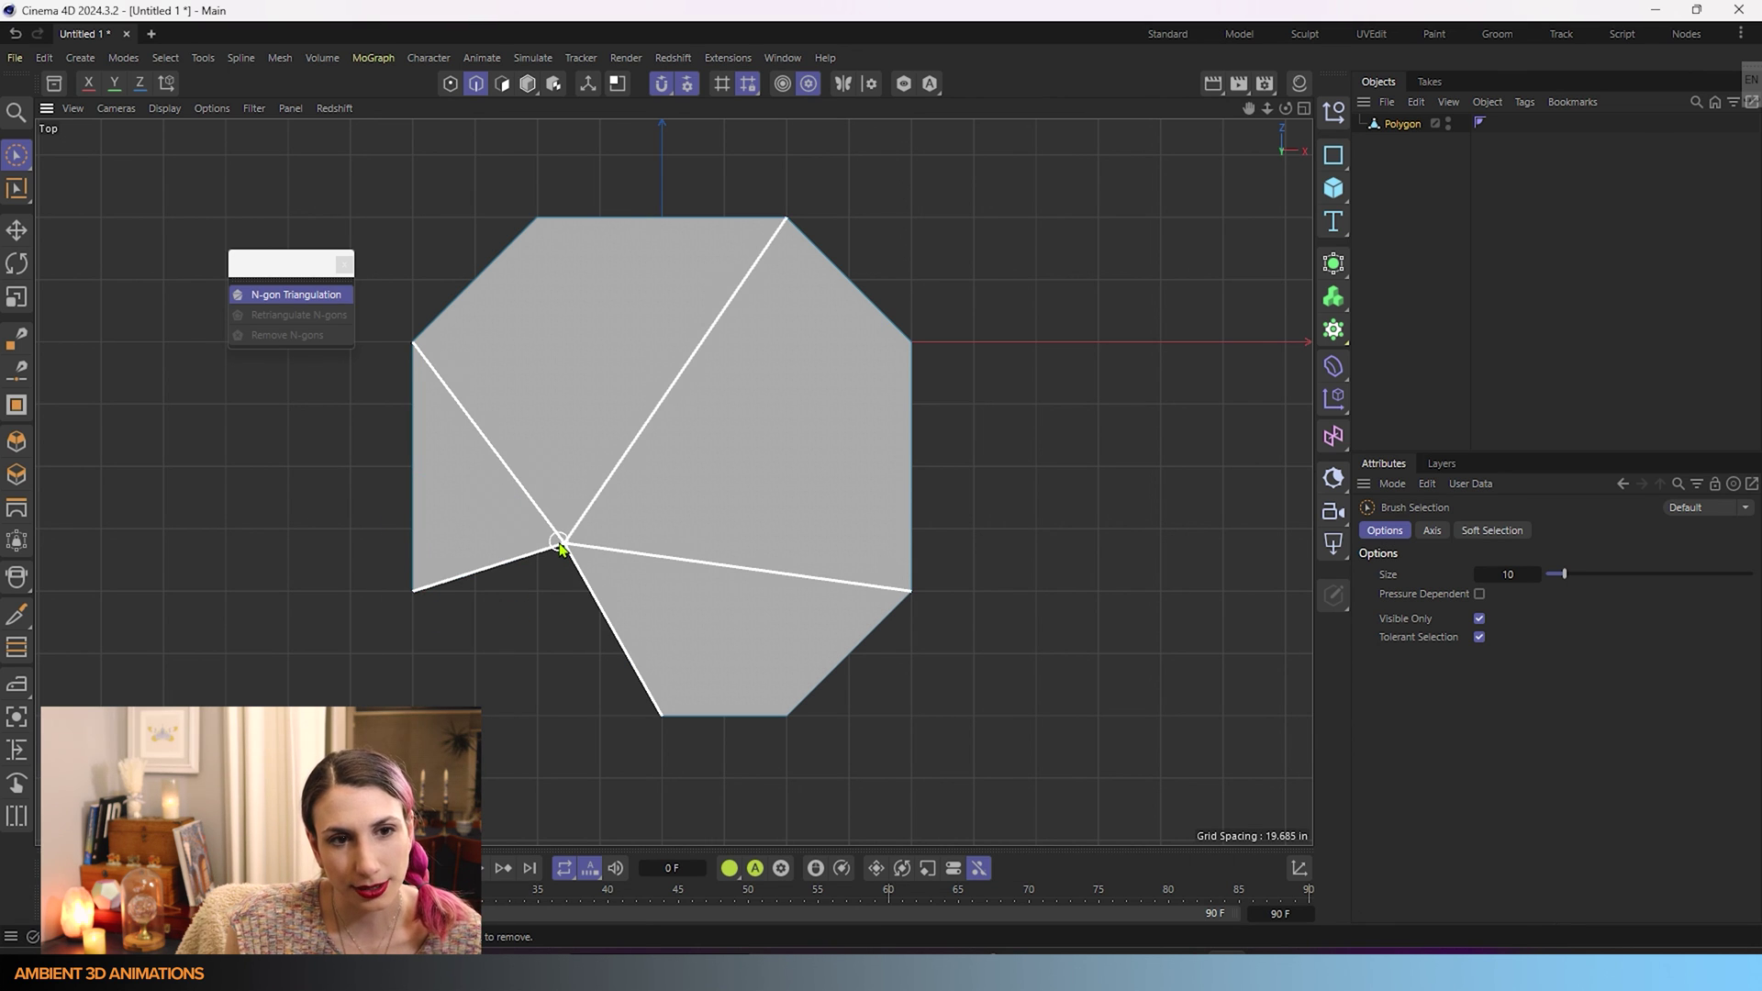
{"action": "left_click", "coordinate": [551, 552]}
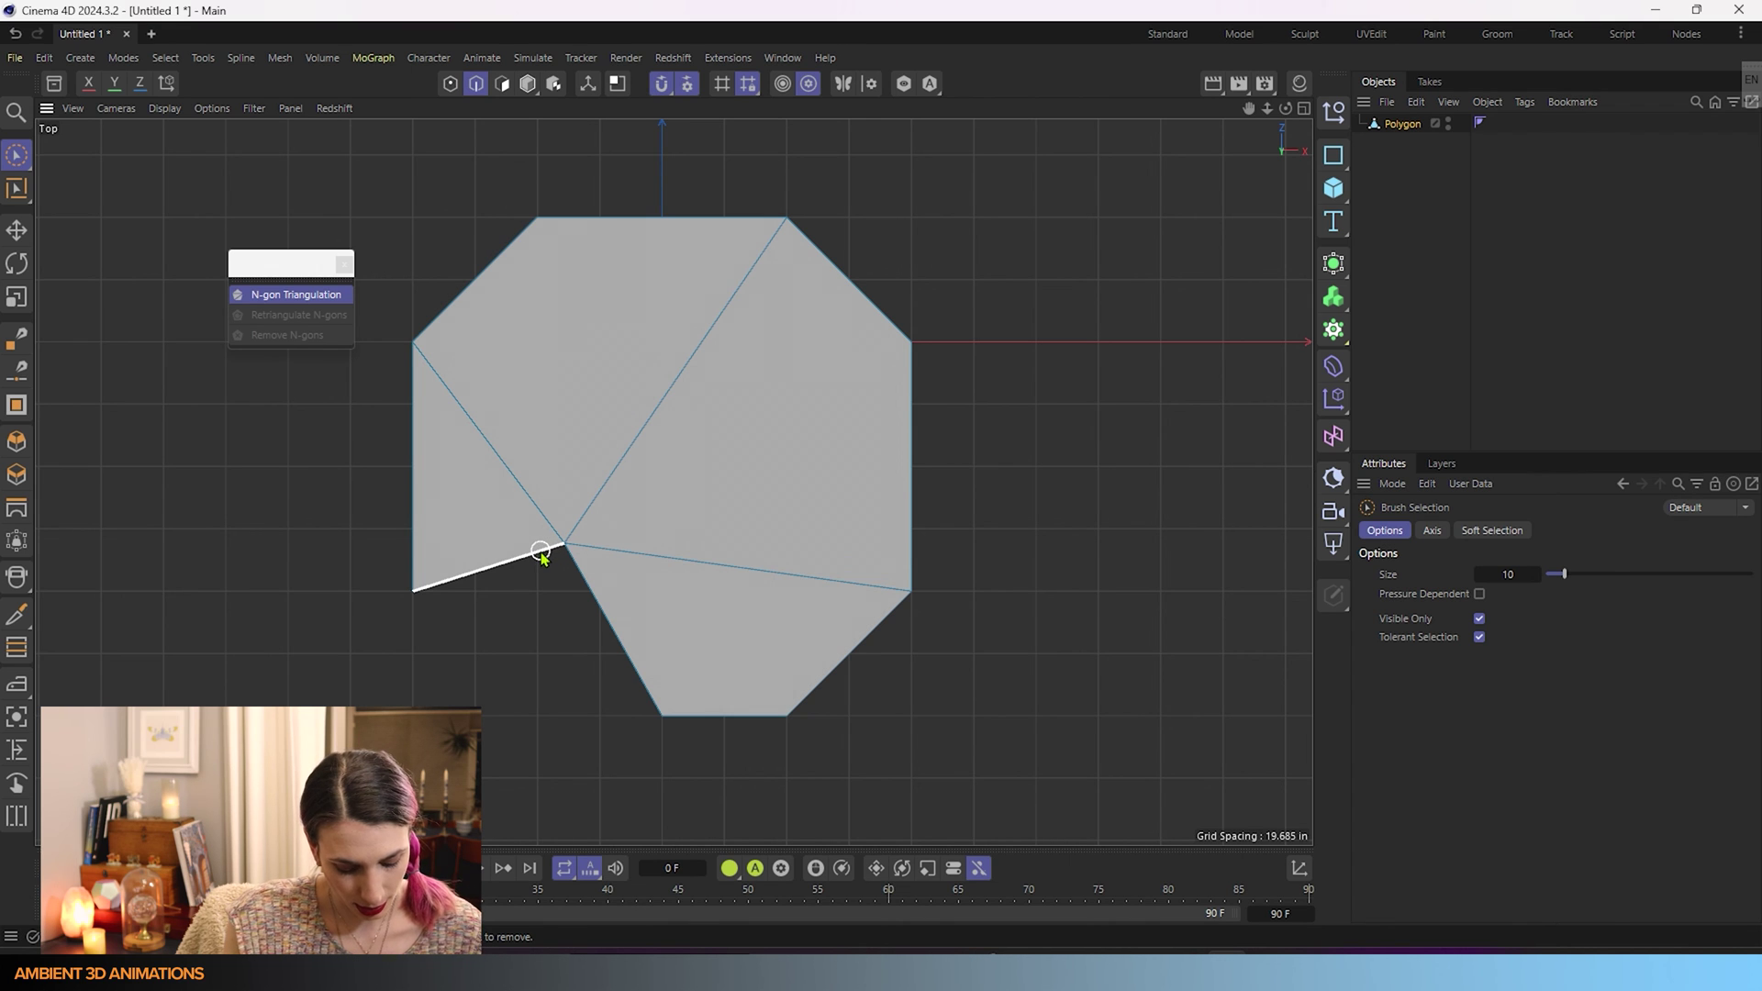
- Line Cut a new edge from partway along the left diagonal up past the top edge
{"action": "key", "text": "k"}
{"action": "key", "text": "k"}
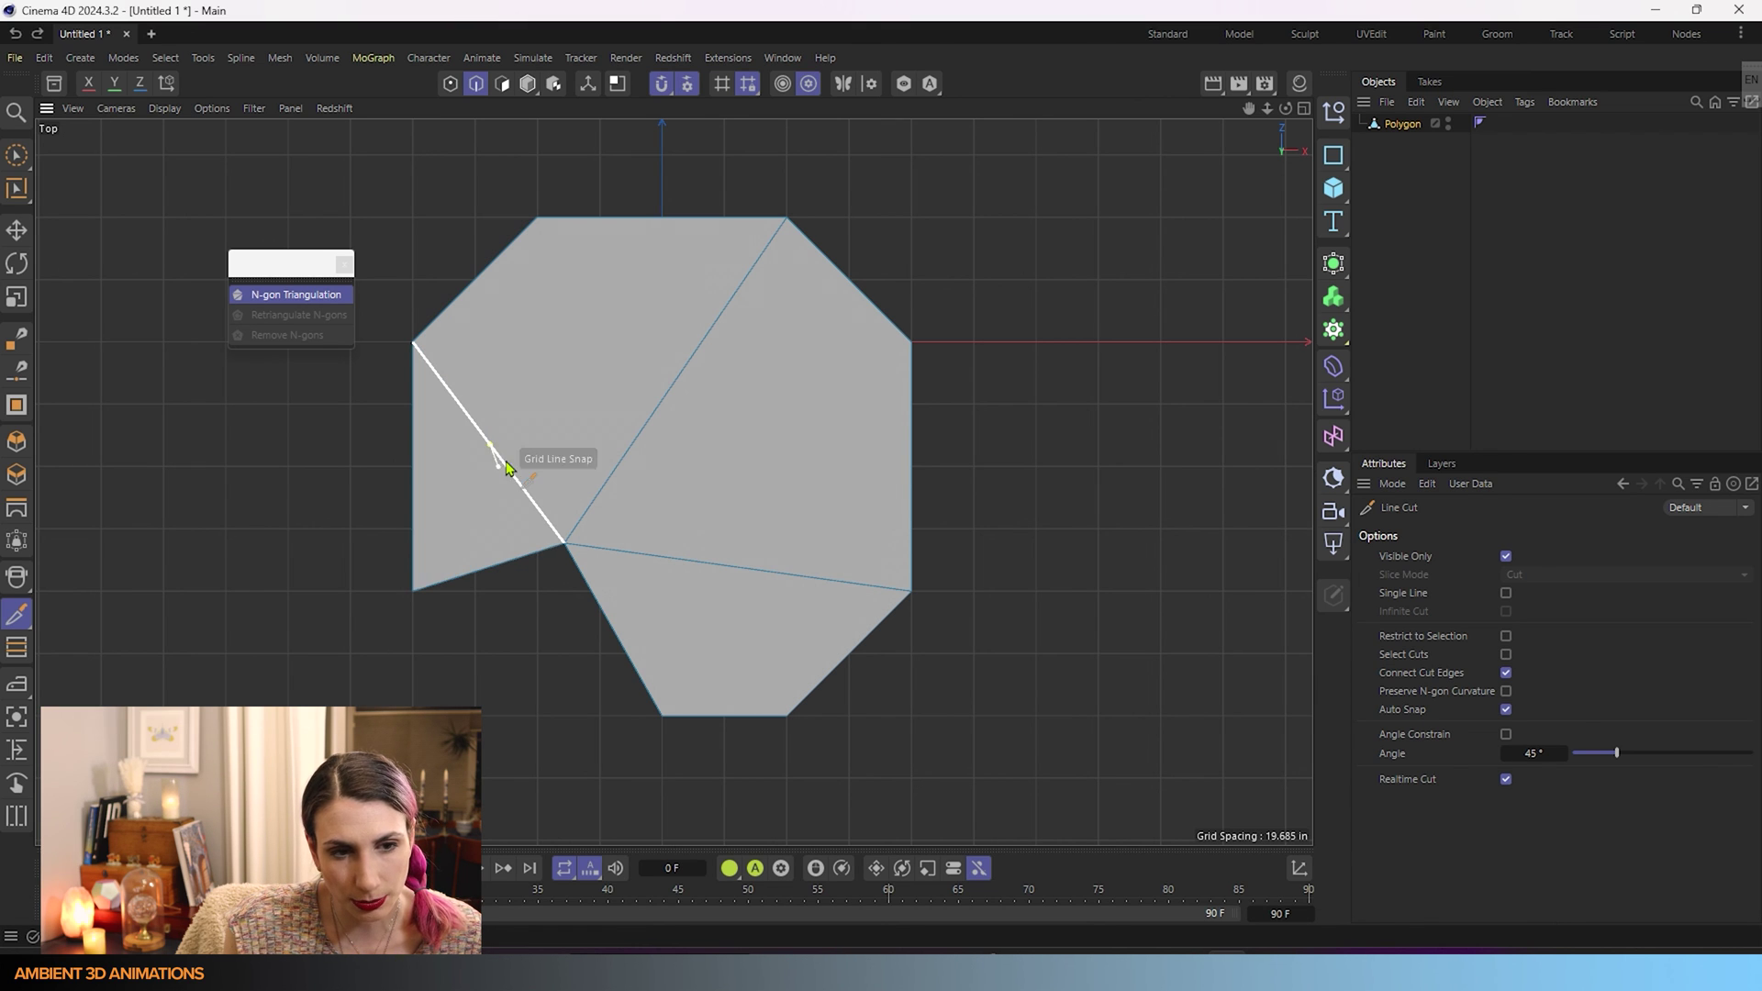
{"action": "left_click", "coordinate": [489, 445]}
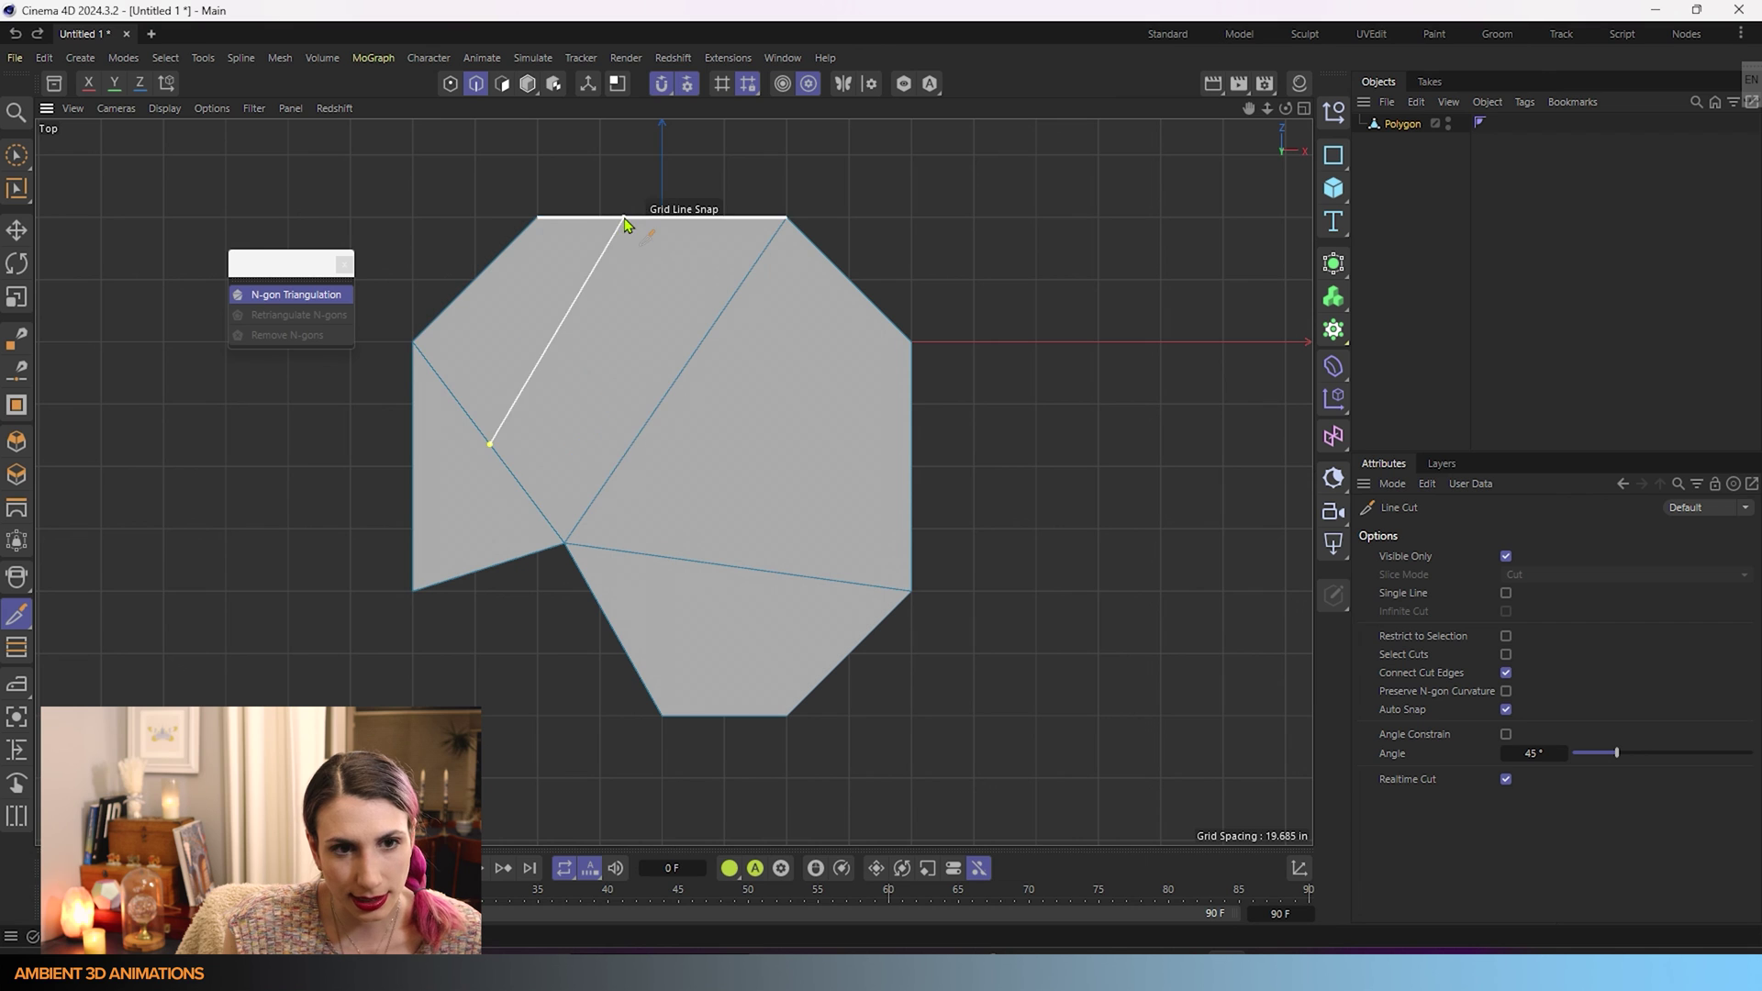
{"action": "left_click", "coordinate": [674, 178]}
{"action": "key", "text": "Escape"}
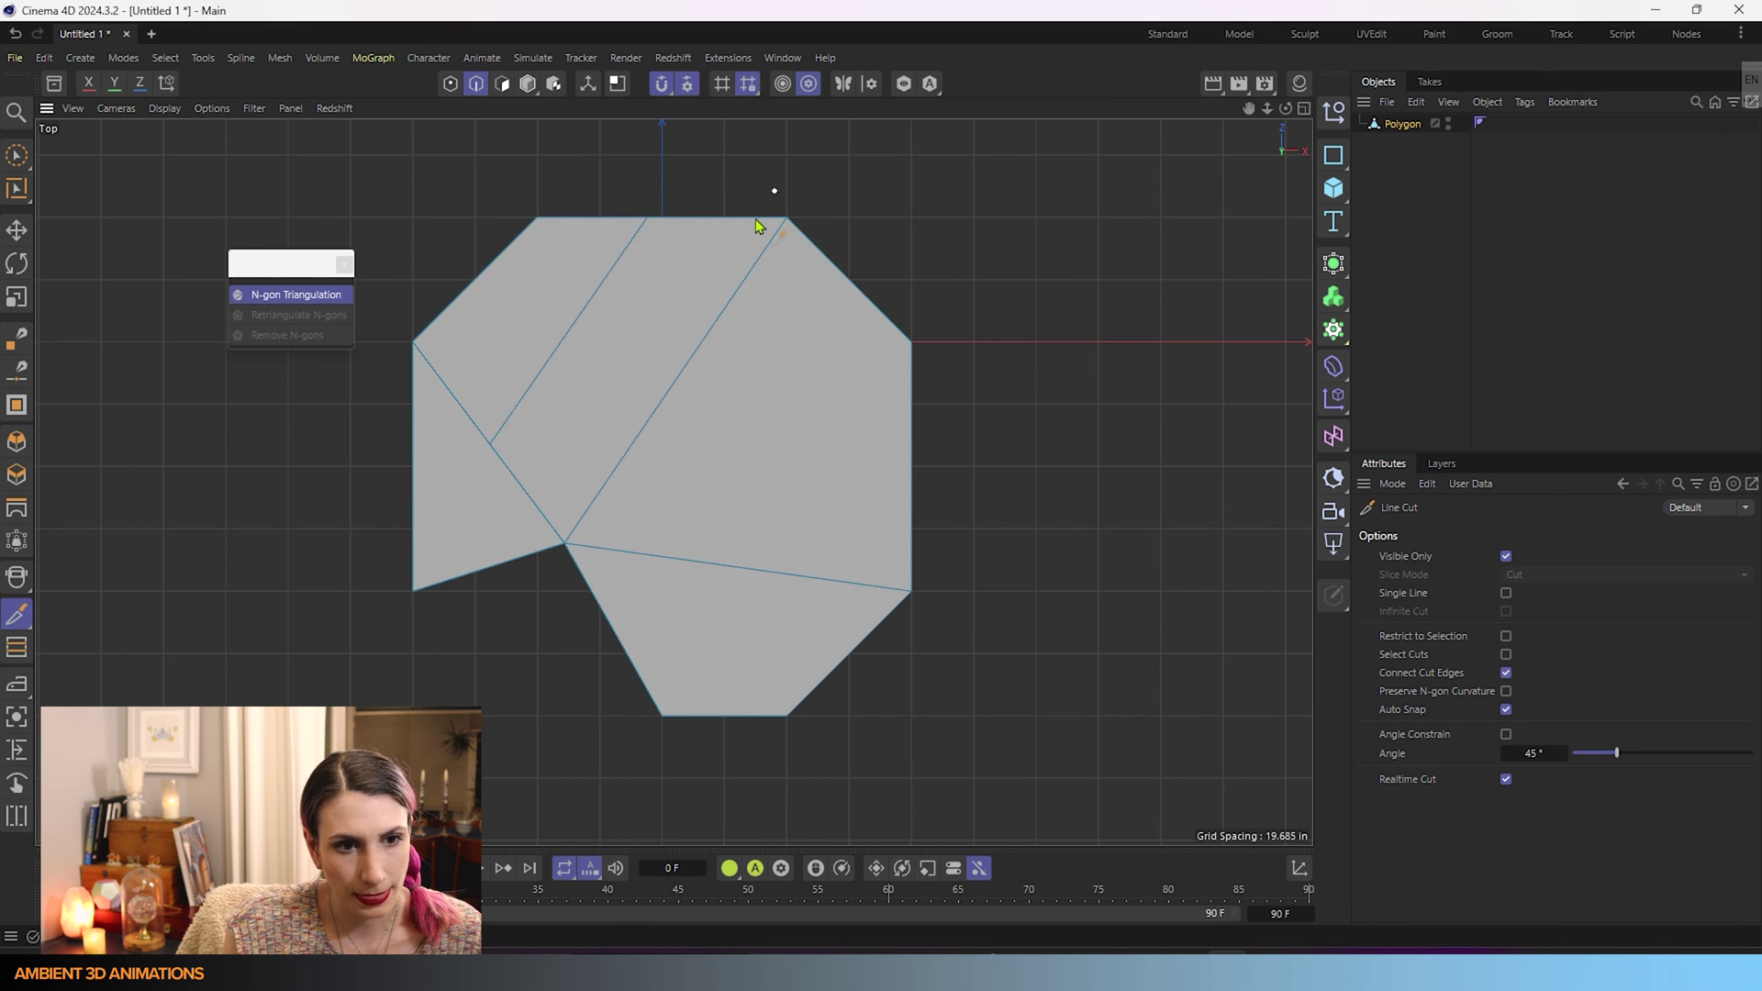
{"action": "key", "text": "9"}
{"action": "left_click", "coordinate": [510, 456]}
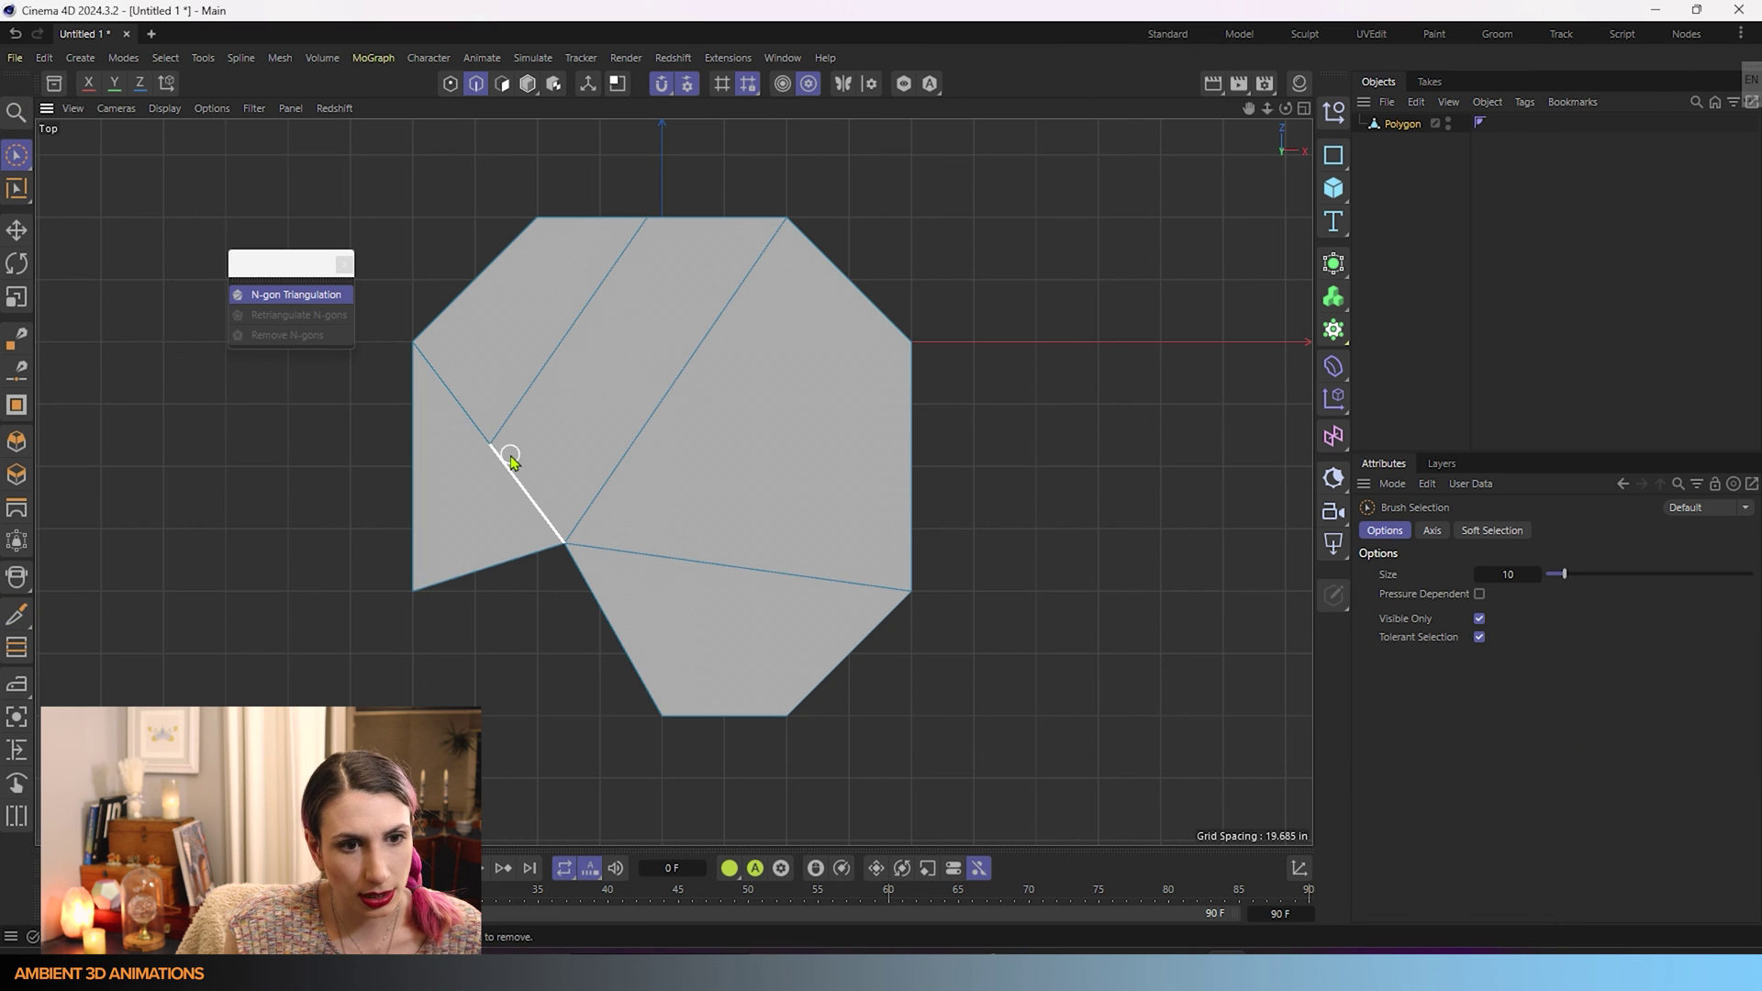
{"action": "left_click", "coordinate": [450, 84]}
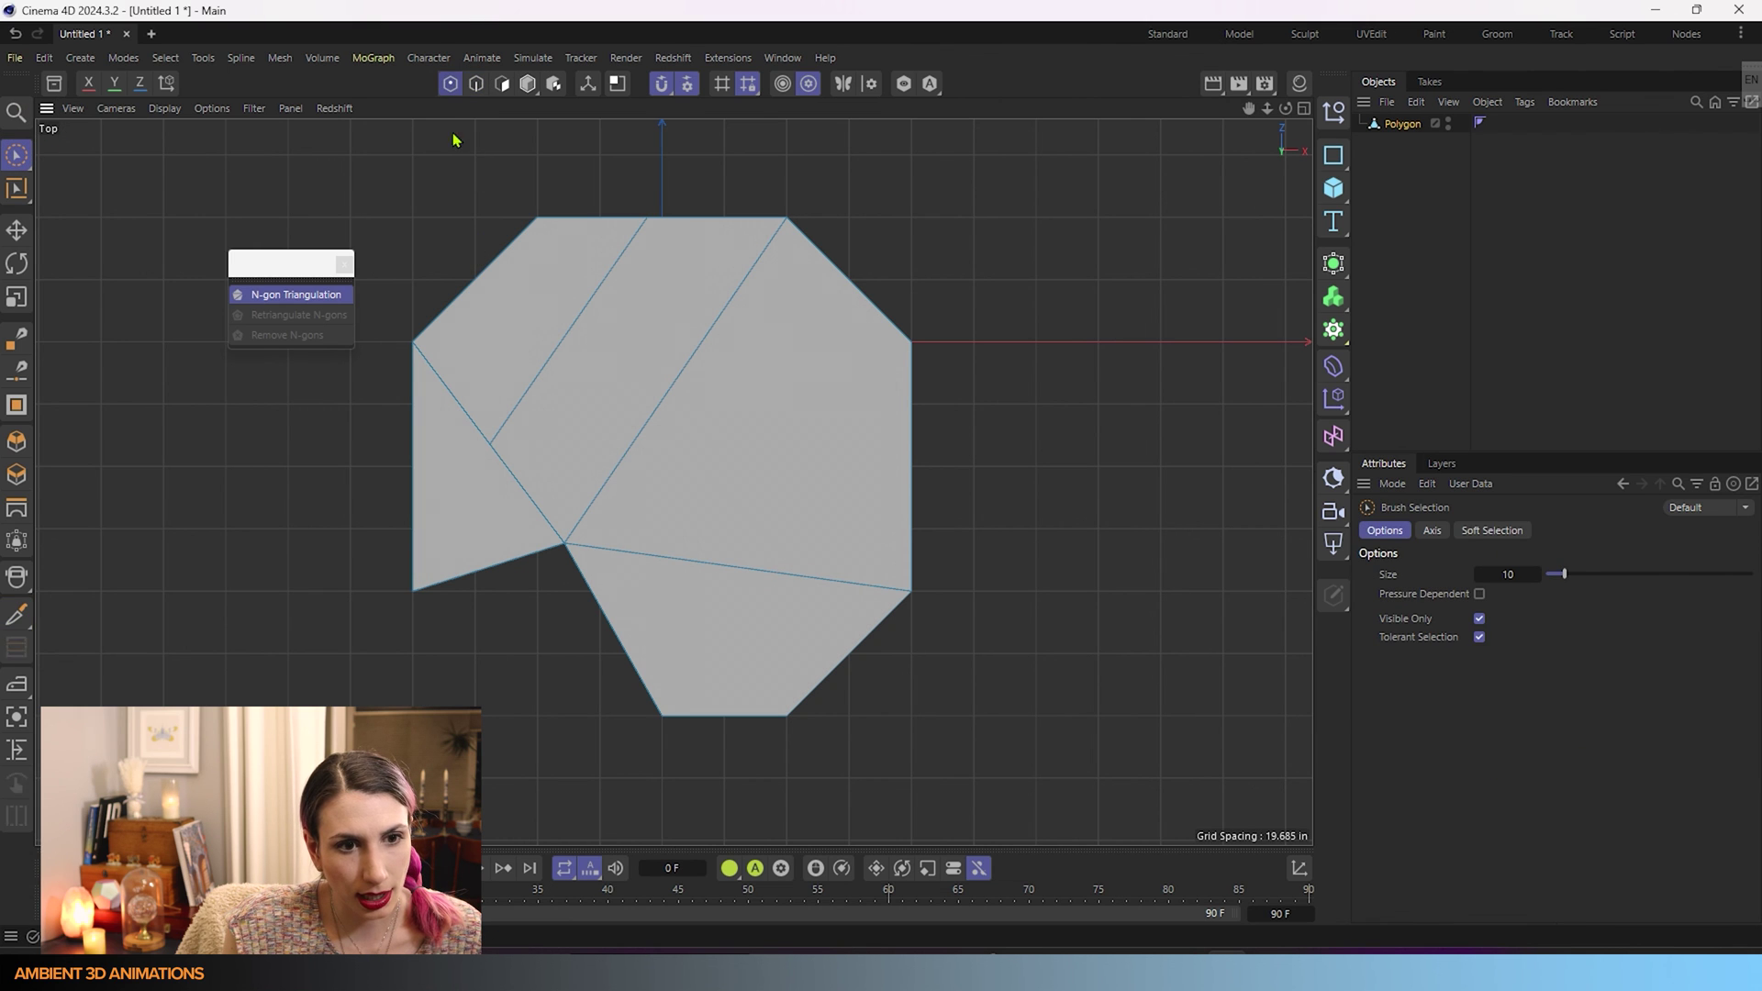
- Raise the new cut point toward the top-left corner and maximize the Perspective view
{"action": "left_click", "coordinate": [489, 451]}
{"action": "left_click_drag", "start_coordinate": [570, 373], "coordinate": [613, 290]}
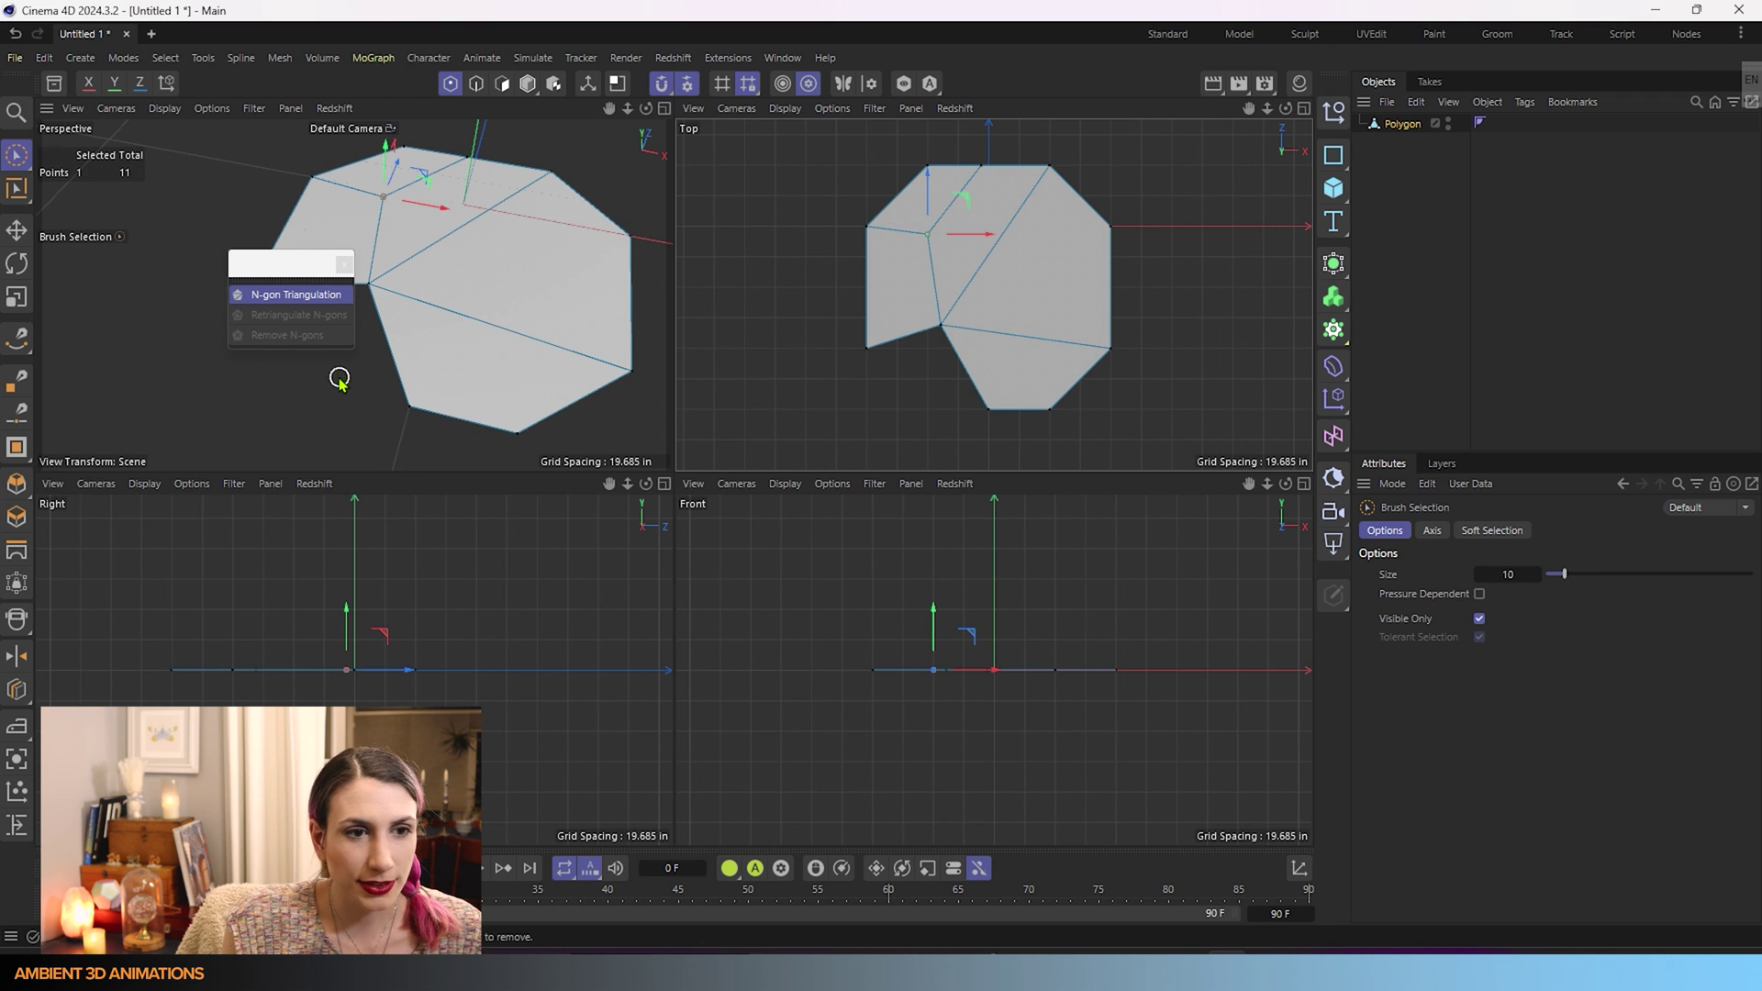
{"action": "left_click_drag", "start_coordinate": [299, 272], "coordinate": [145, 314]}
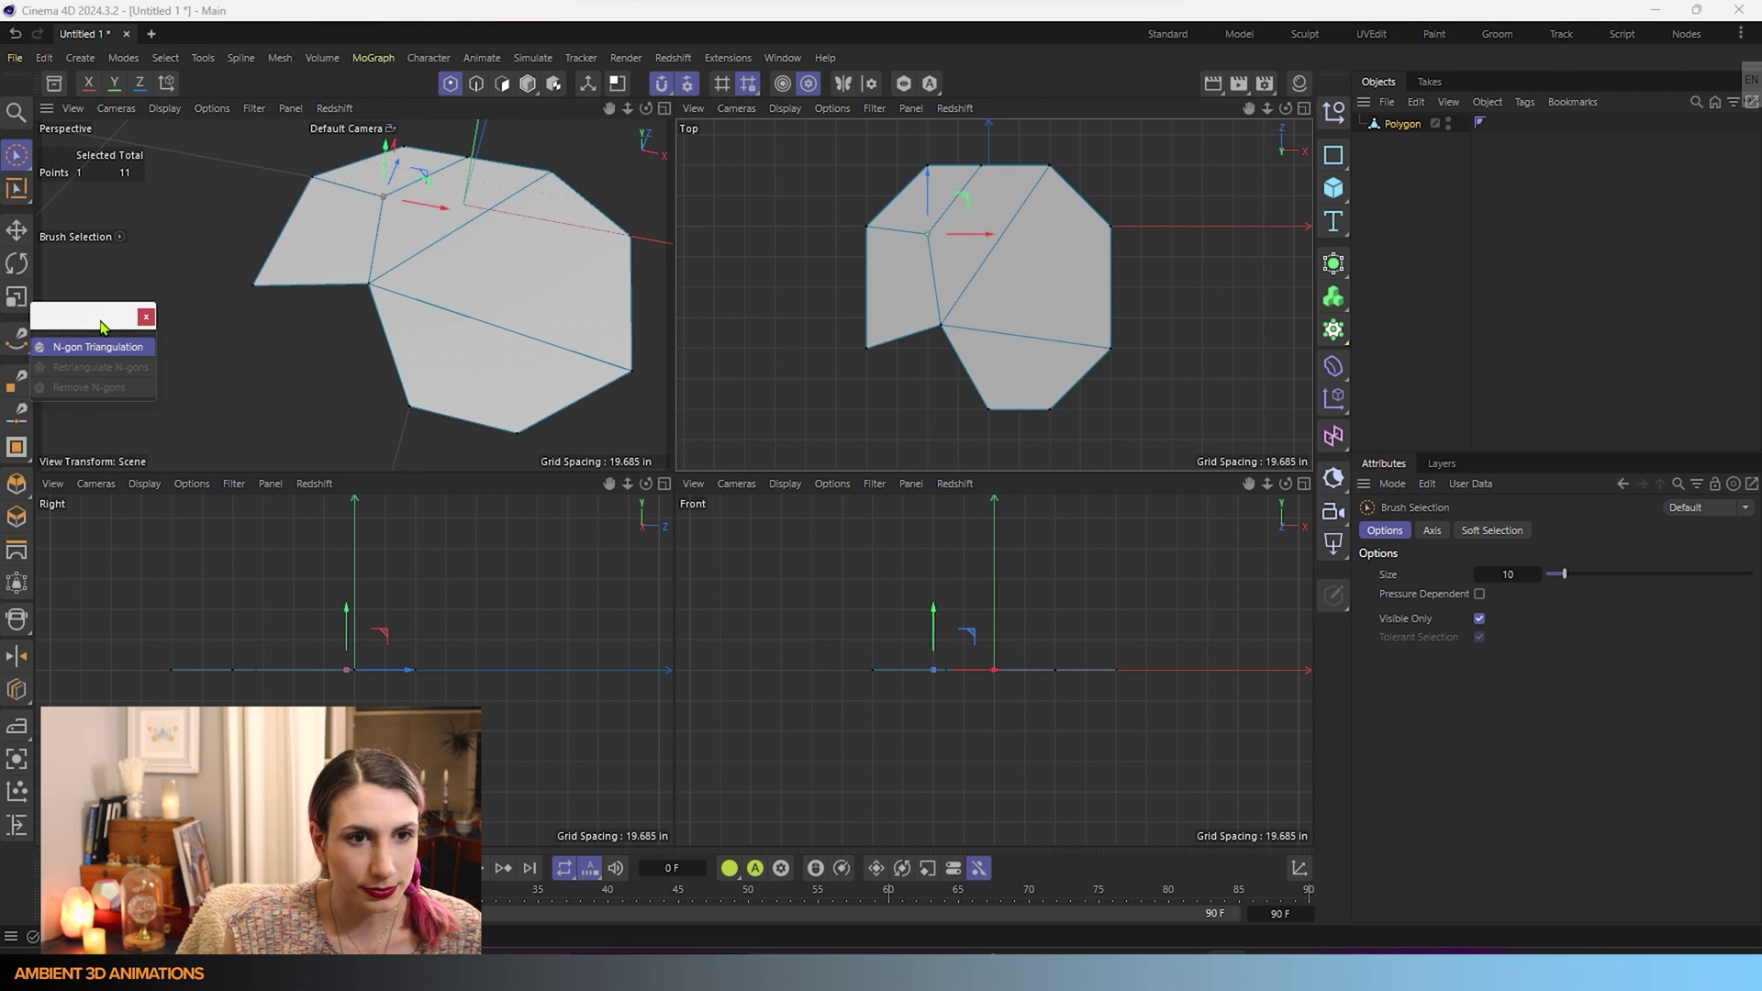
{"action": "left_click", "coordinate": [190, 305]}
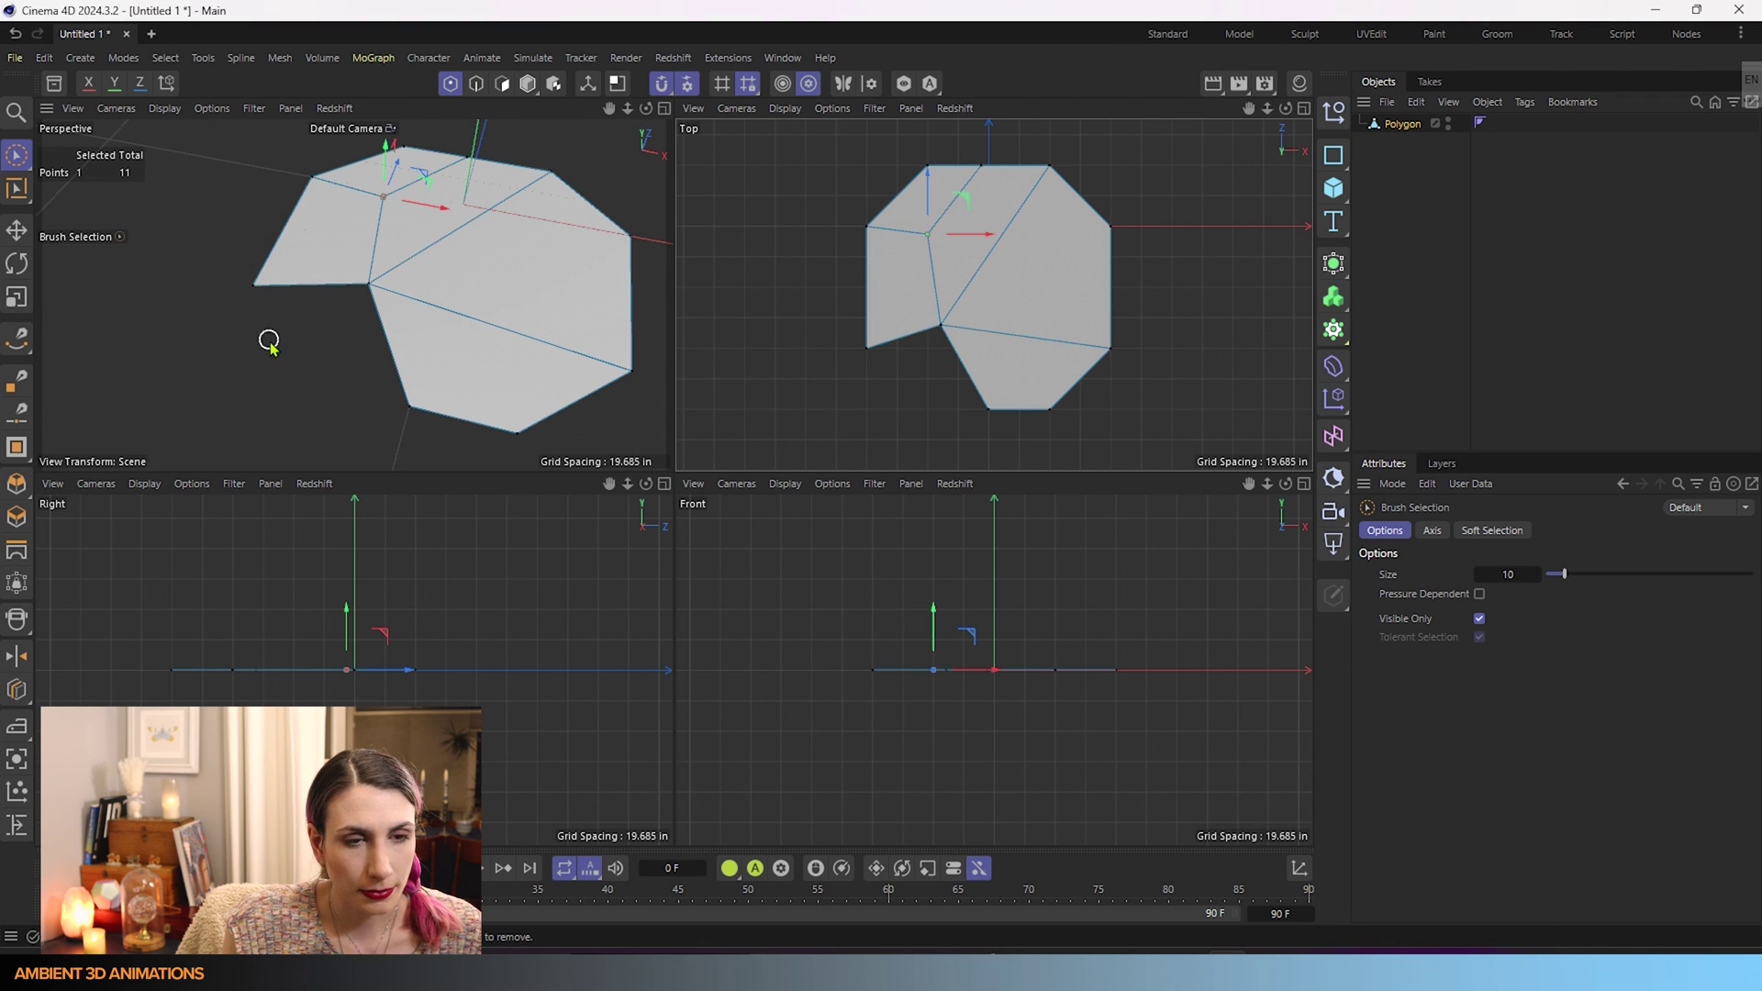
{"action": "middle_click", "coordinate": [378, 343]}
{"action": "left_click_drag", "start_coordinate": [674, 481], "coordinate": [758, 689], "text": "alt"}
{"action": "left_click_drag", "start_coordinate": [702, 520], "coordinate": [537, 562], "text": "alt"}
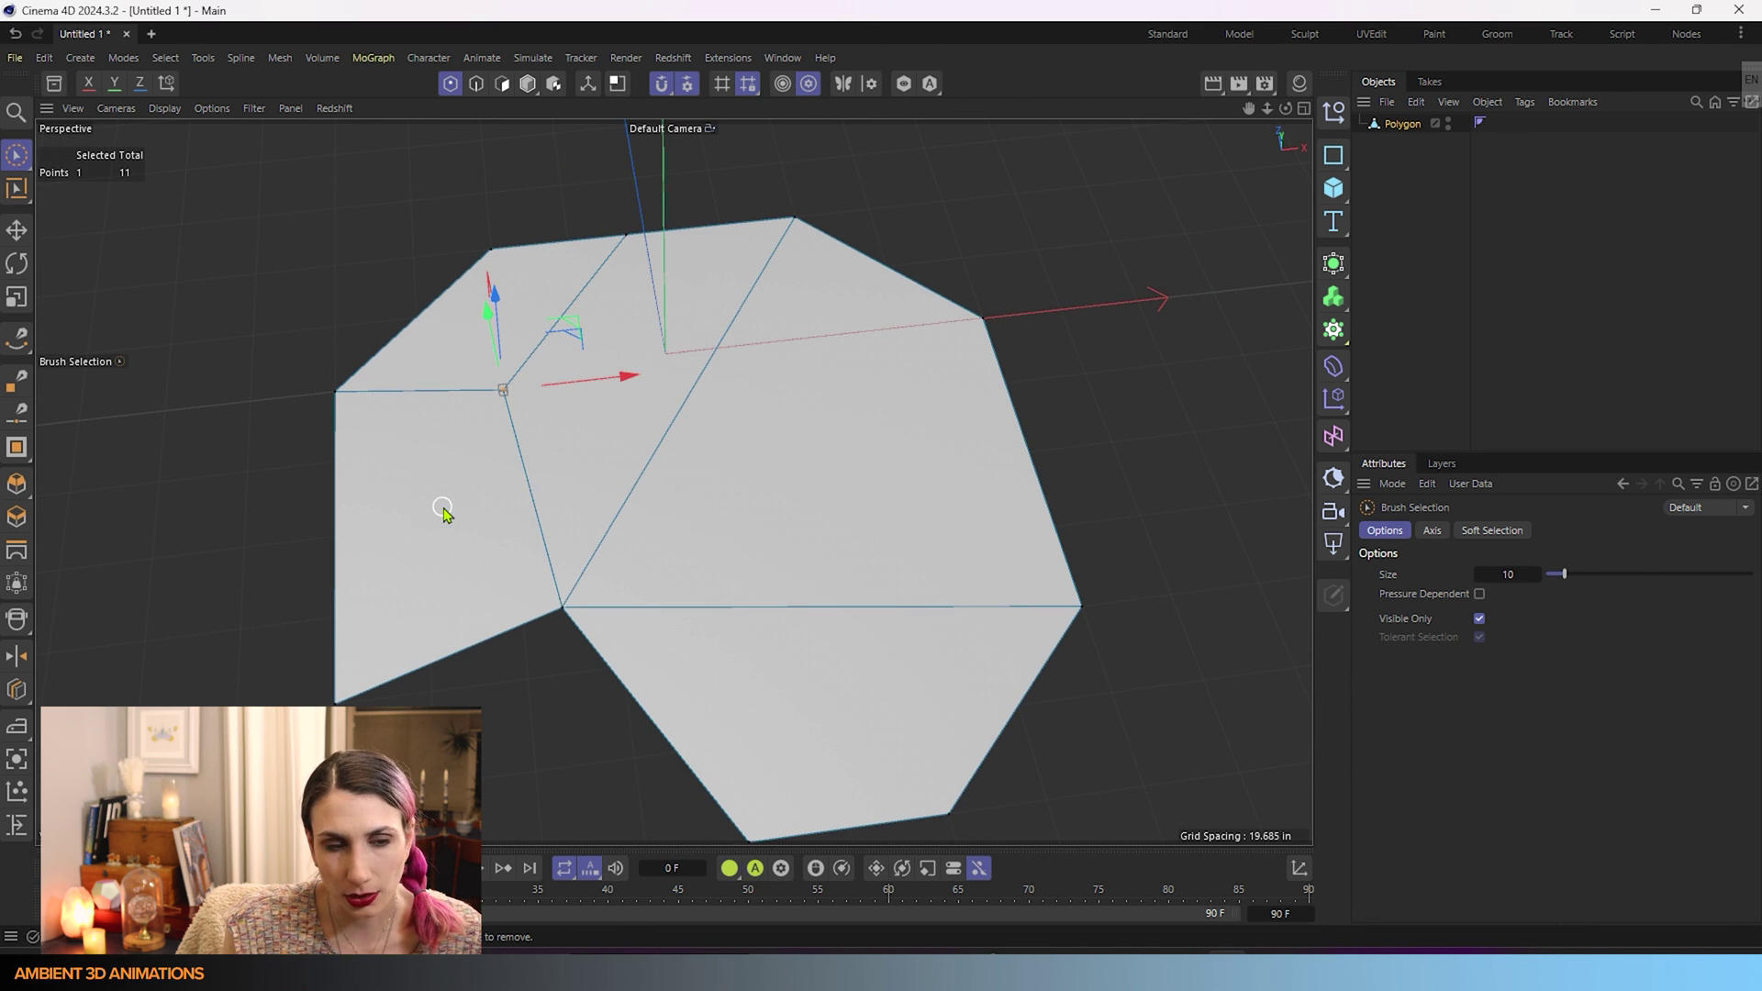
- Orbit the Perspective view to inspect the recut octagon from a low angle
{"action": "mouse_move", "coordinate": [814, 679]}
{"action": "left_mouse_down", "text": "alt"}
{"action": "mouse_move", "coordinate": [884, 524]}
{"action": "mouse_move", "coordinate": [870, 660]}
{"action": "left_mouse_up", "text": "alt"}
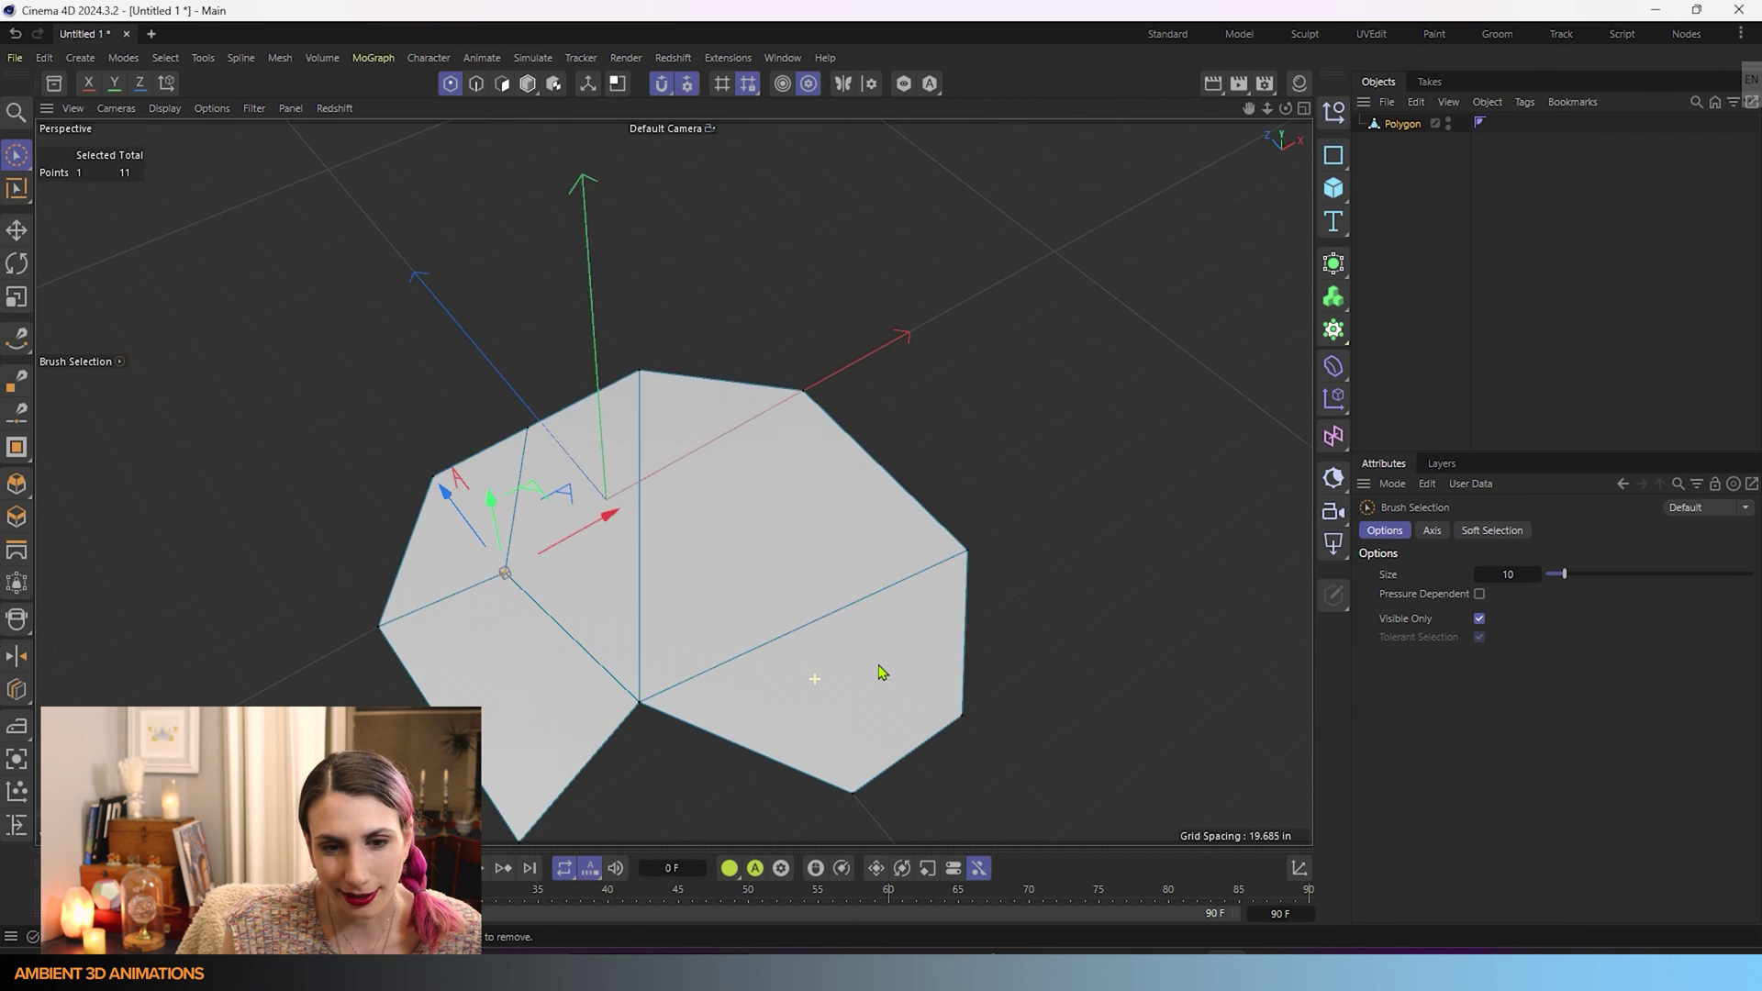